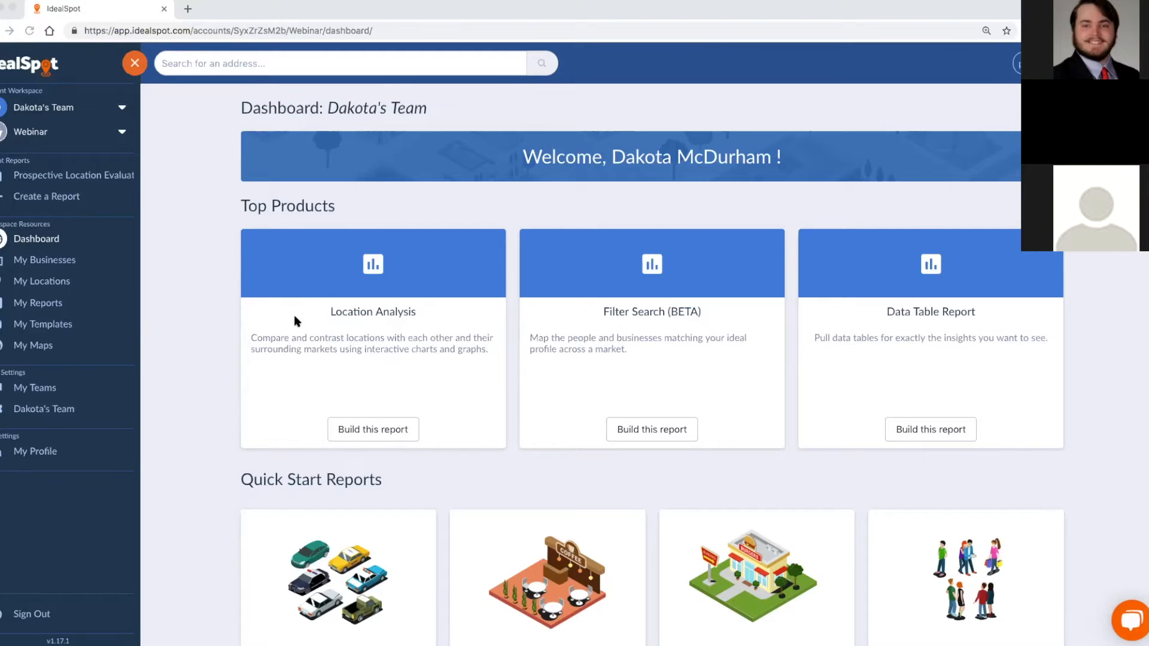
Start building a Location Analysis report and select Prospective Location as its subject location.
click(350, 435)
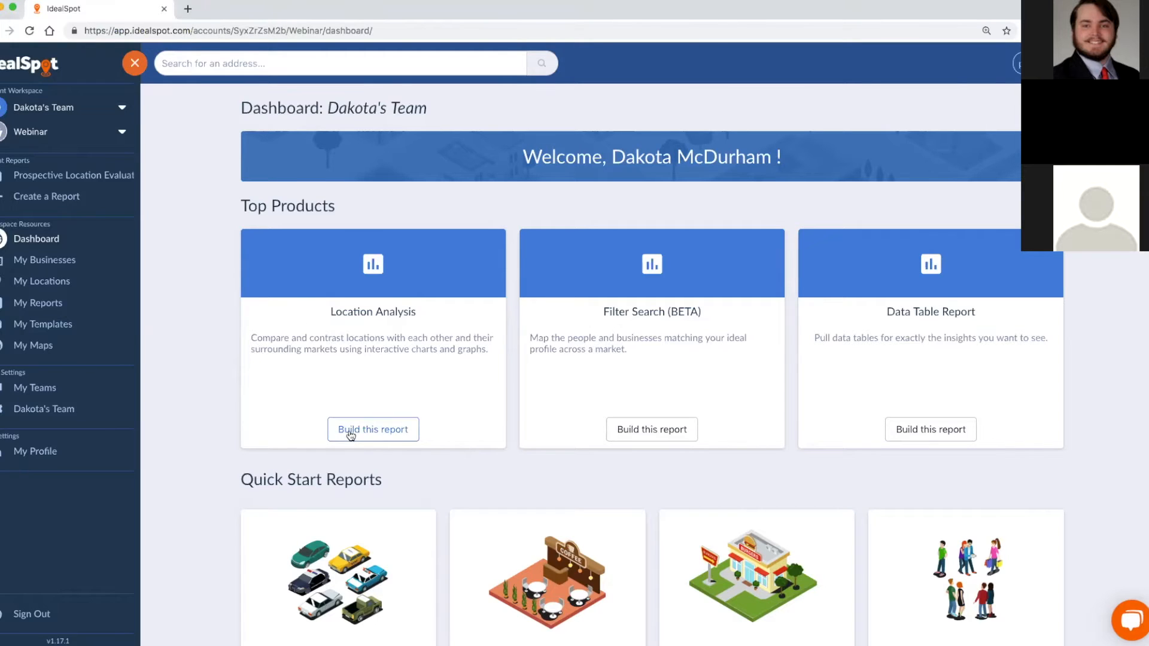
click(350, 435)
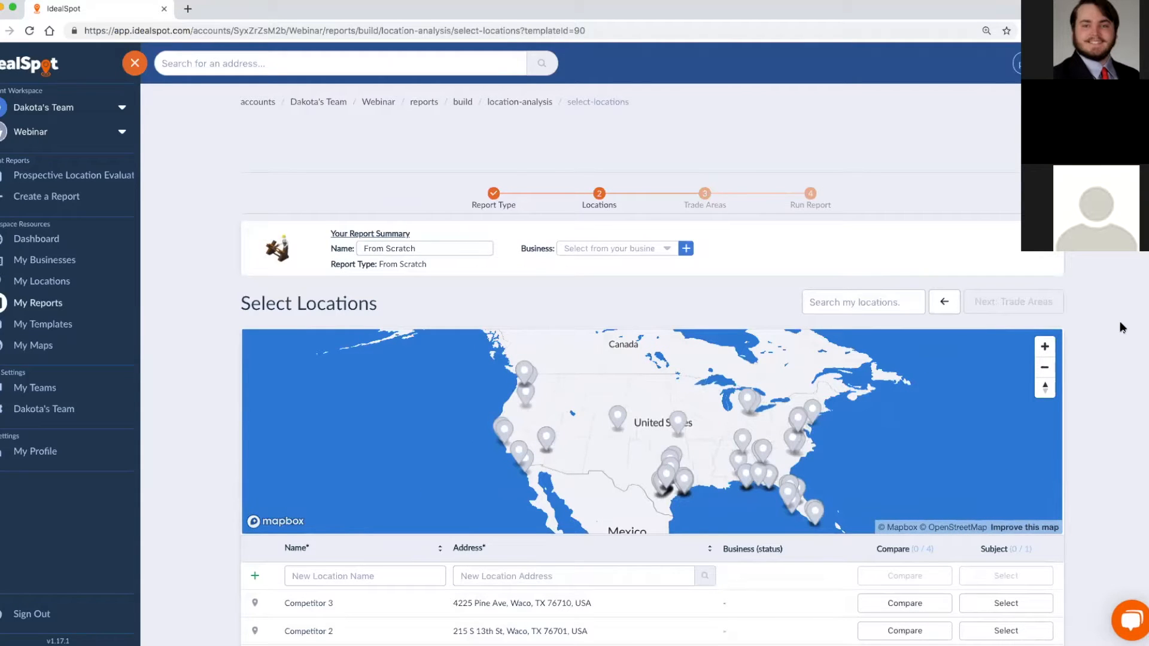
scroll(1122, 327, down, 1)
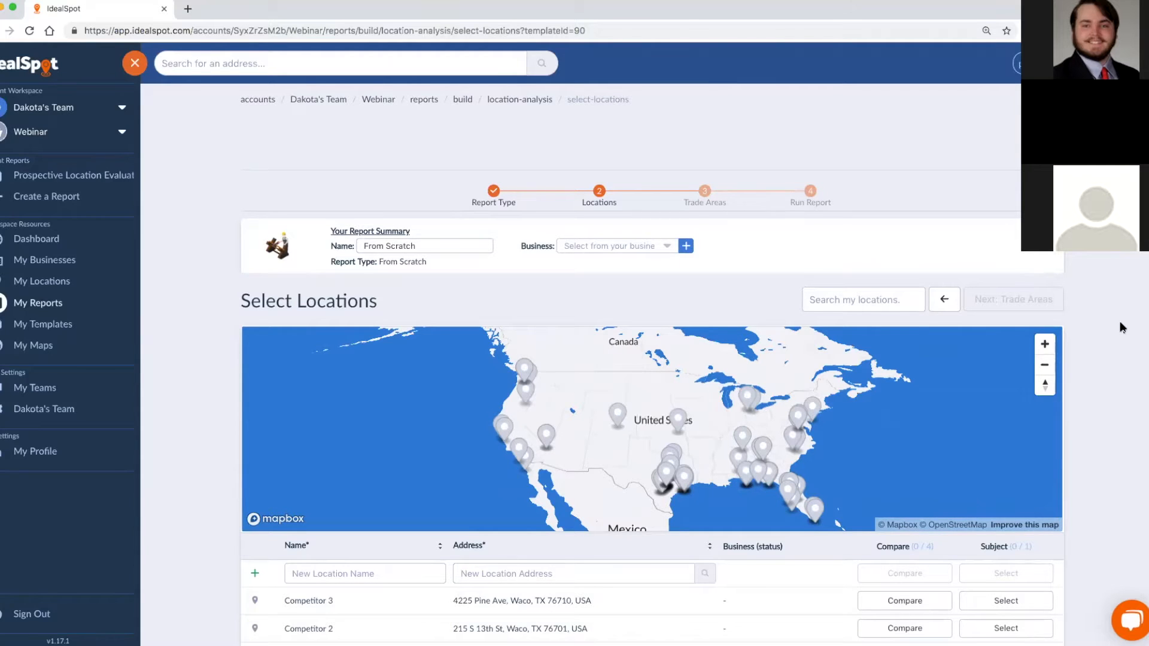
scroll(1123, 327, down, 1)
scroll(1069, 336, down, 3)
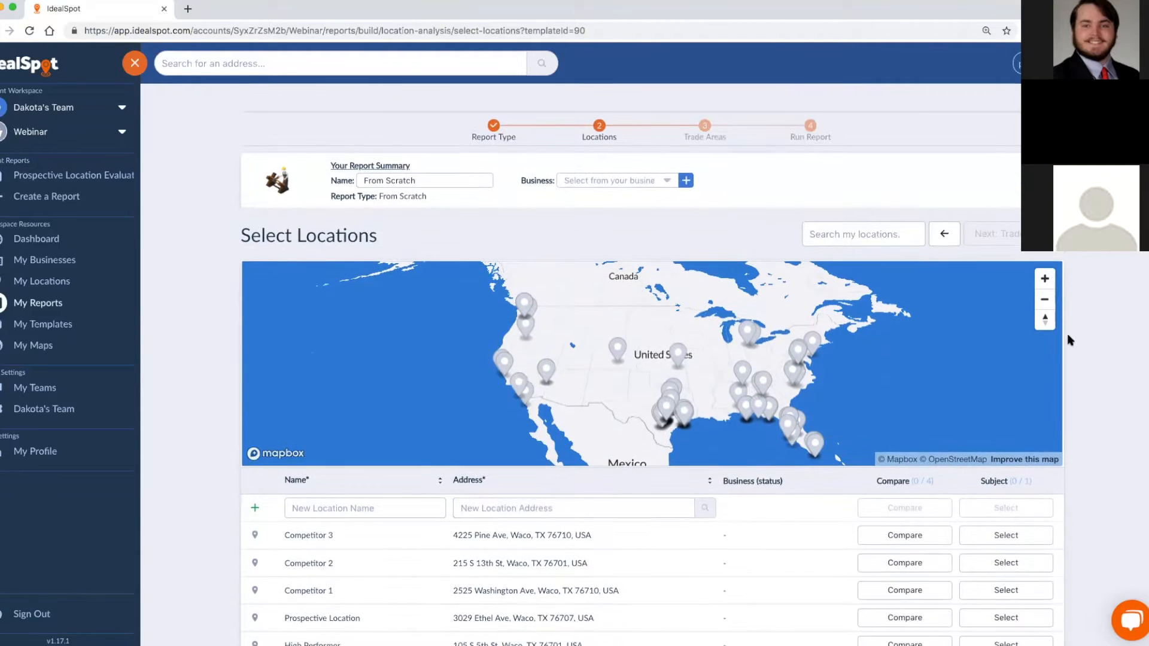
scroll(1070, 340, down, 5)
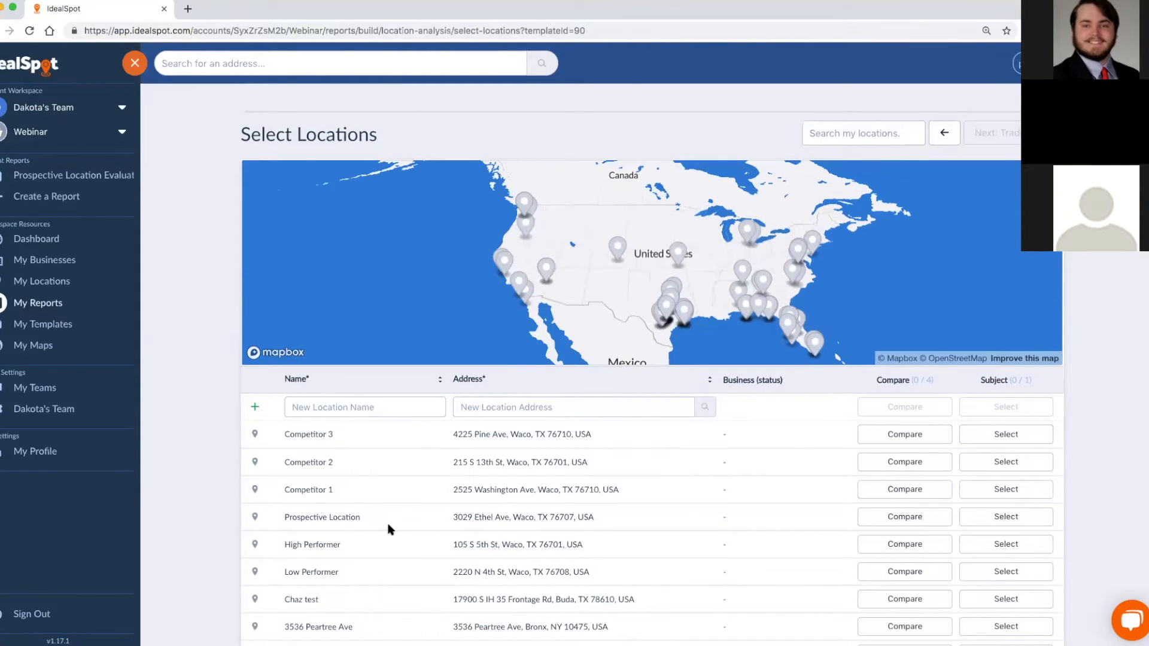
click(983, 519)
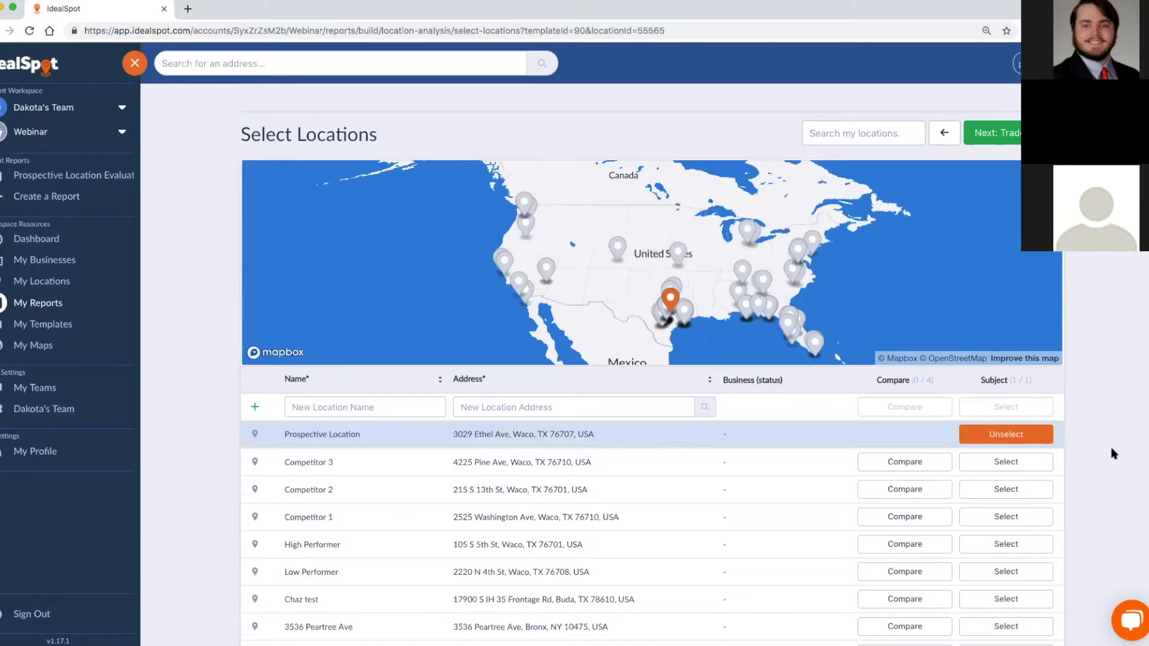
click(1016, 550)
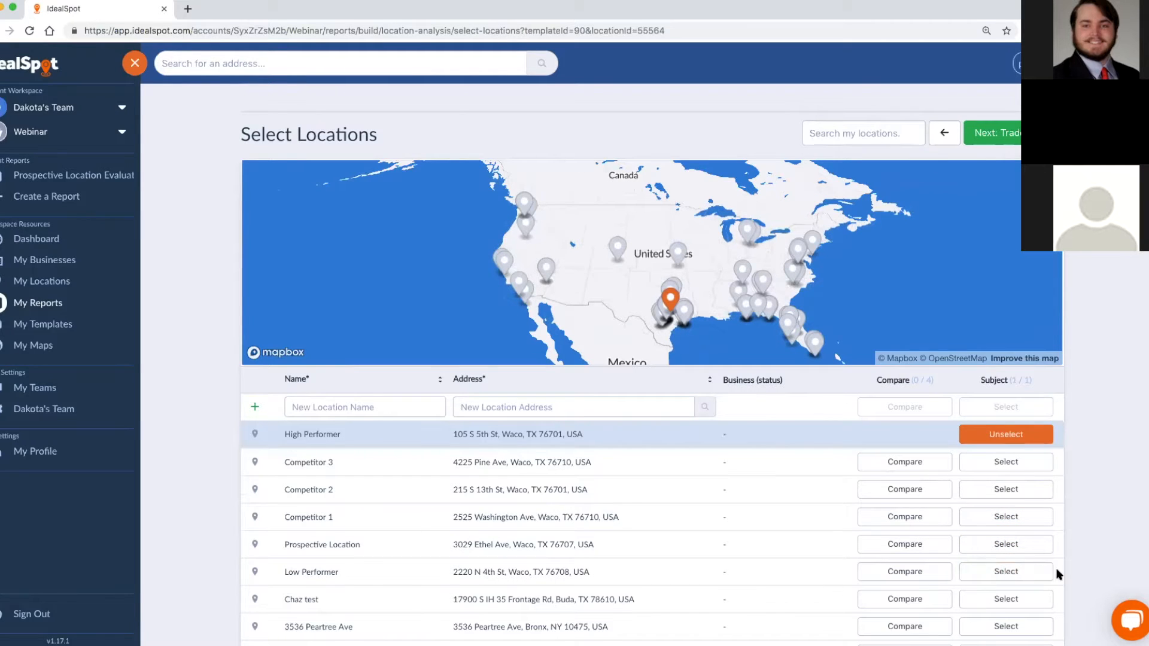
click(1038, 576)
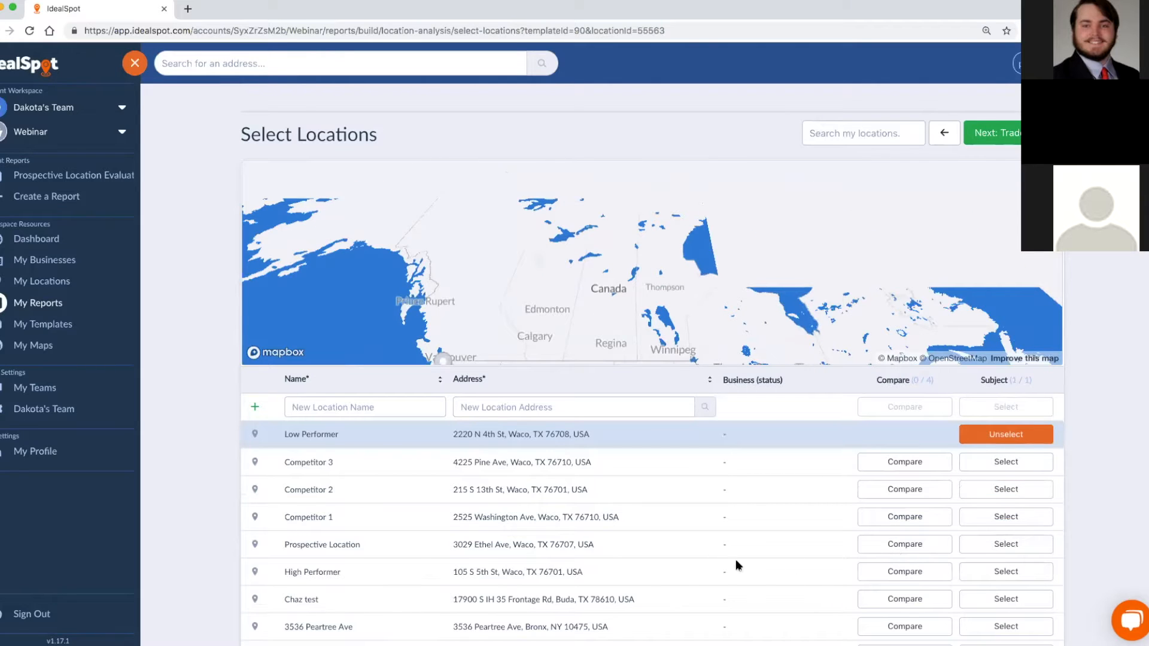
click(991, 545)
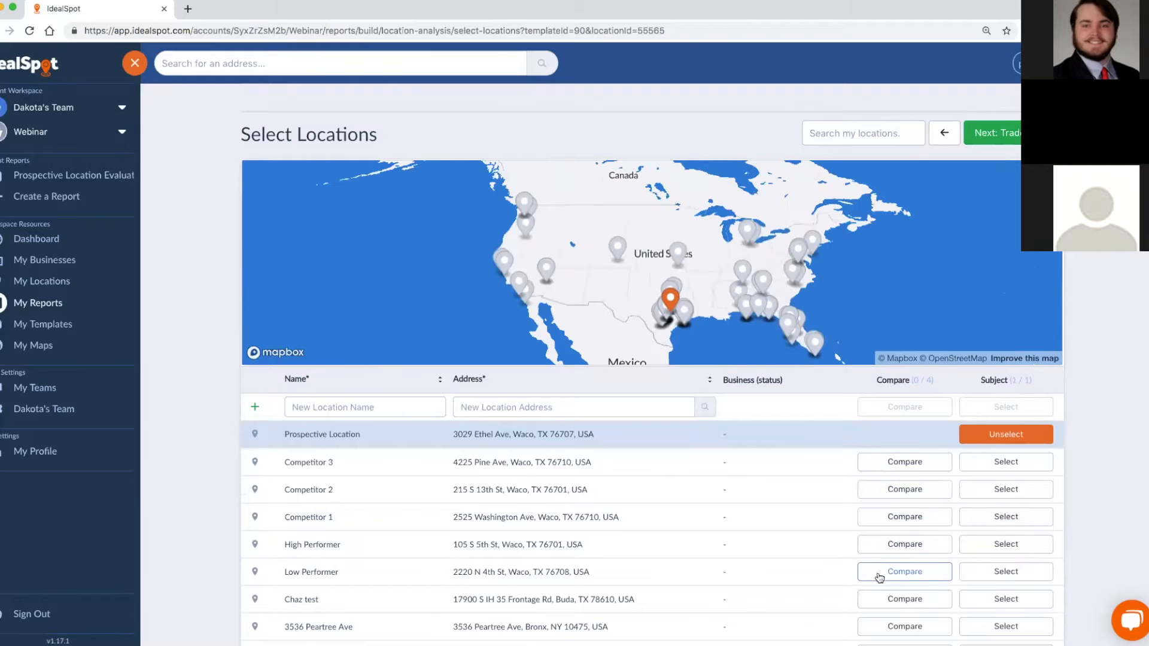
Add High Performer and Low Performer as comparison locations and continue to the trade areas stage.
click(882, 546)
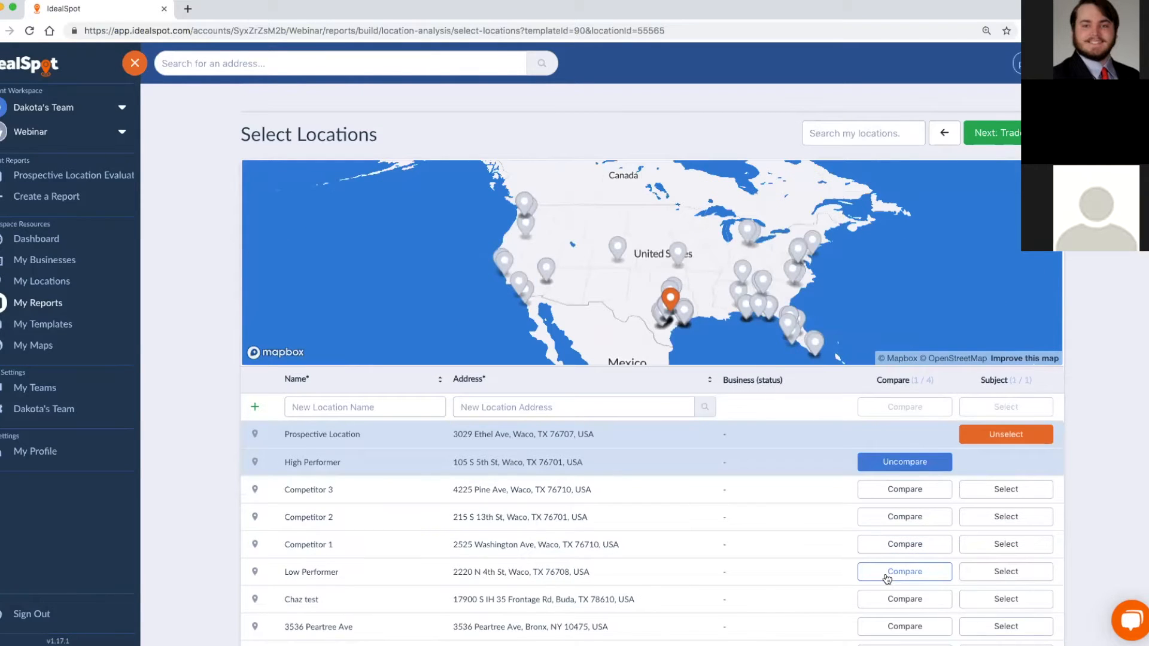
click(887, 574)
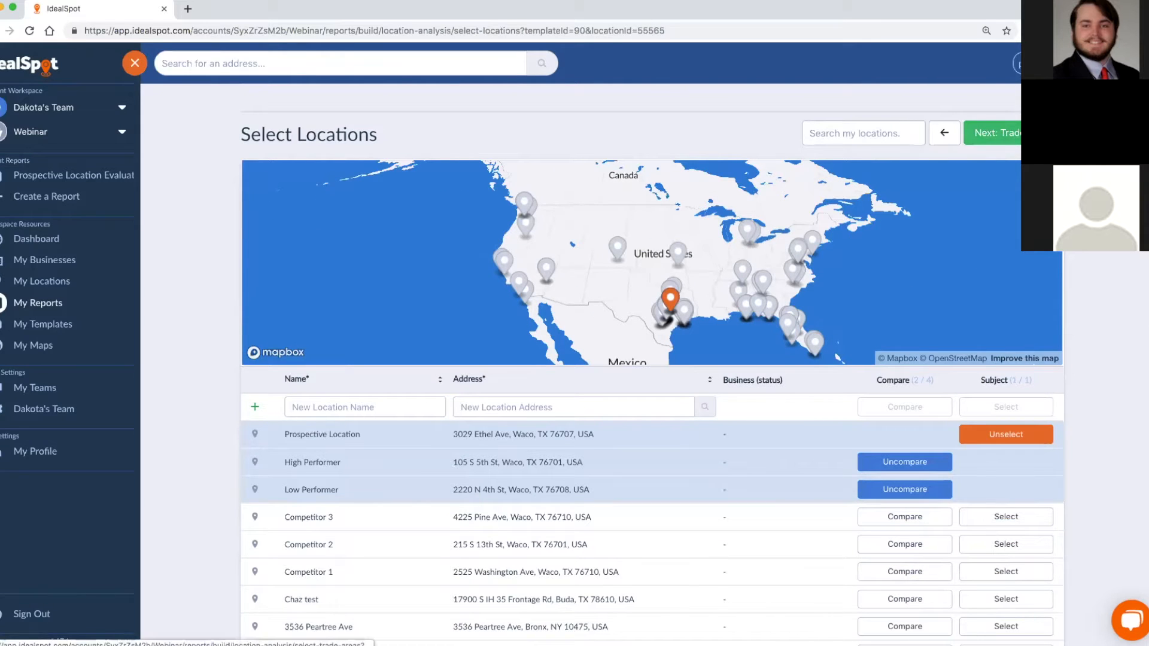
click(996, 133)
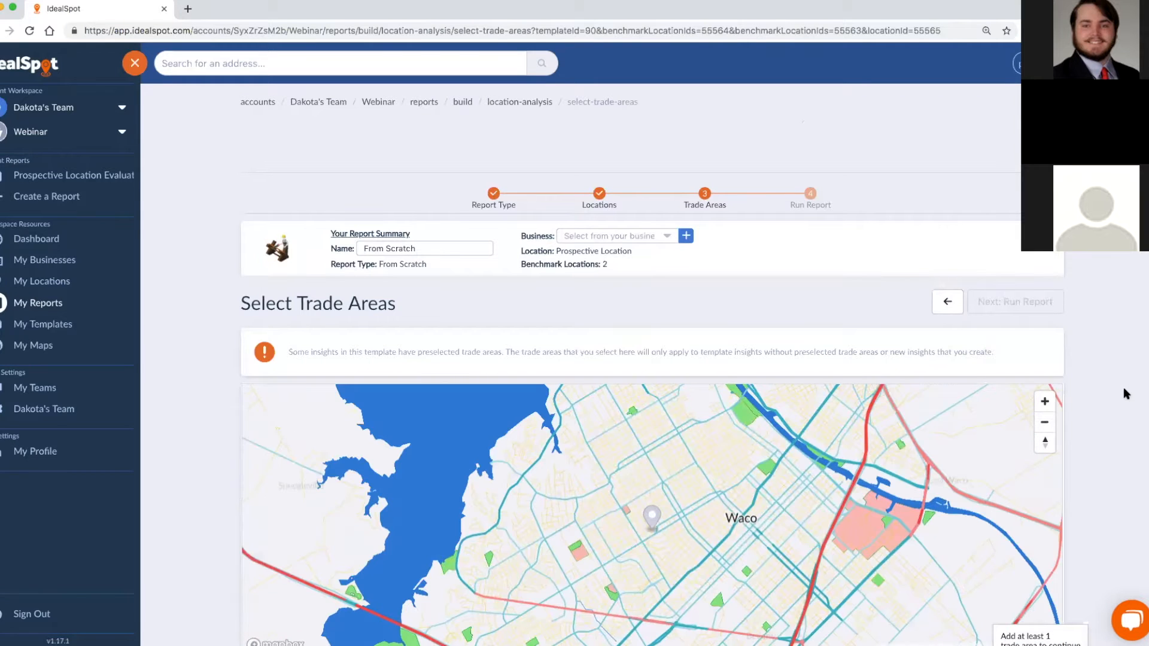
Add a 5-minute drive time trade area and run the report.
scroll(1122, 389, down, 2)
scroll(1122, 388, down, 4)
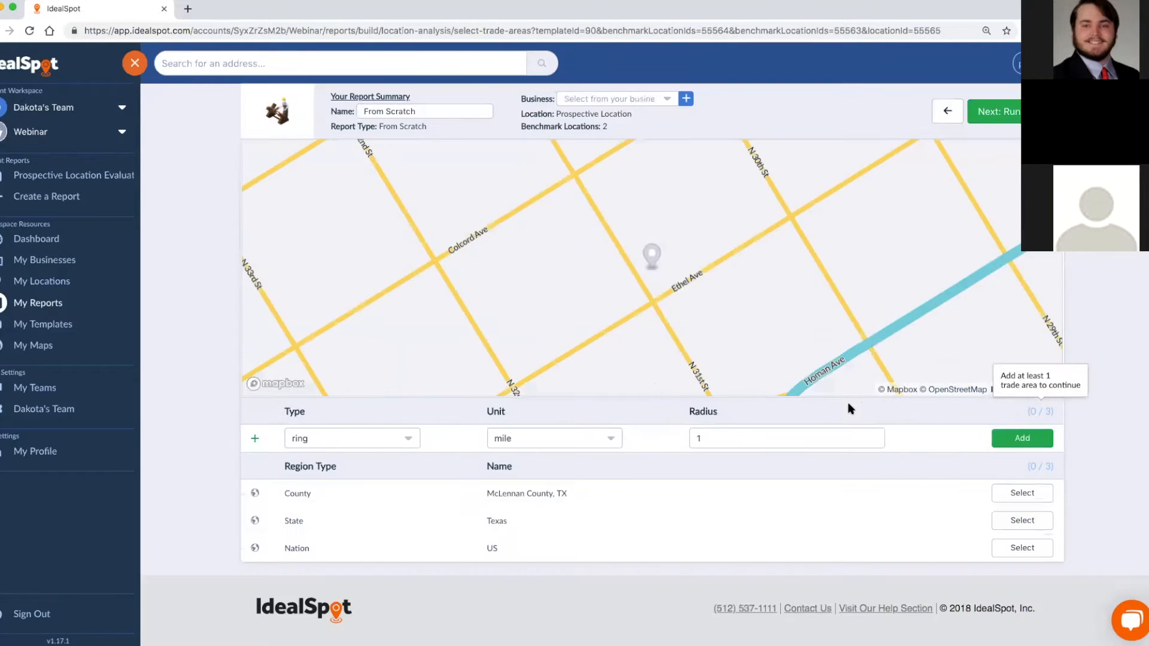
click(368, 445)
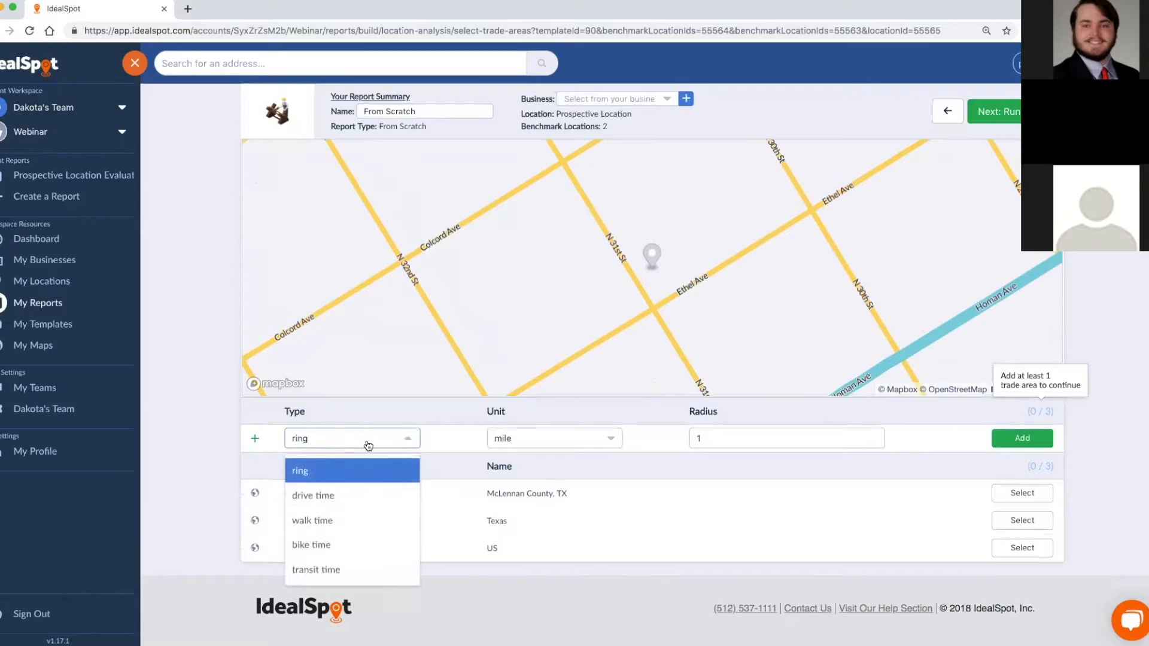
click(358, 498)
drag(741, 440, 689, 442)
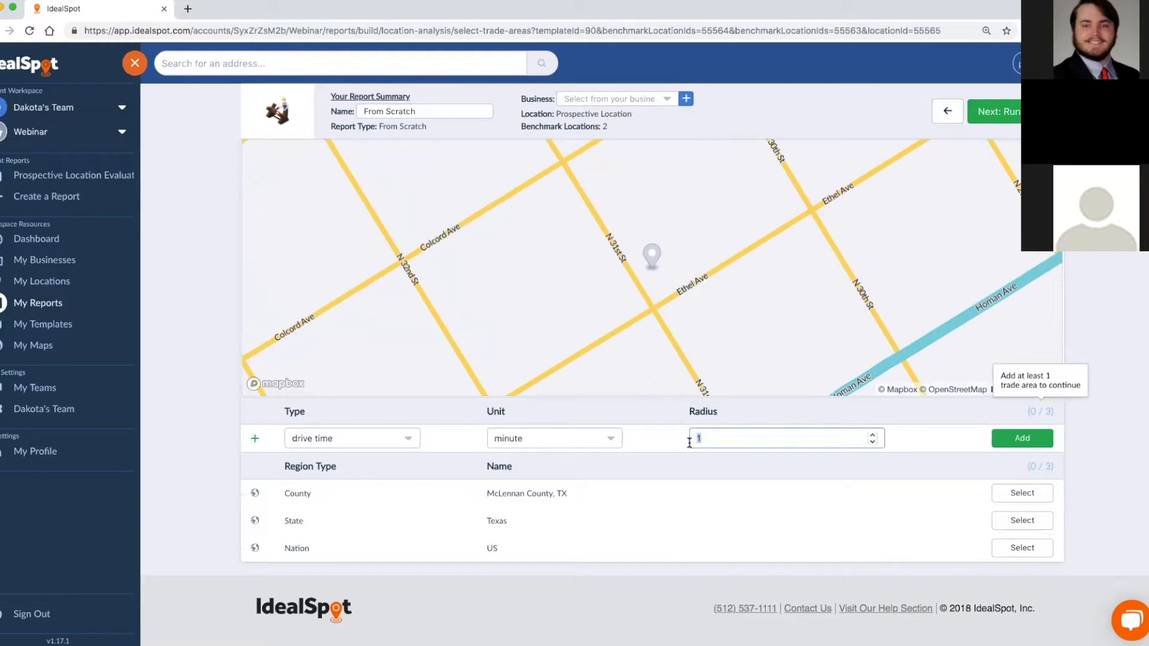
click(1021, 440)
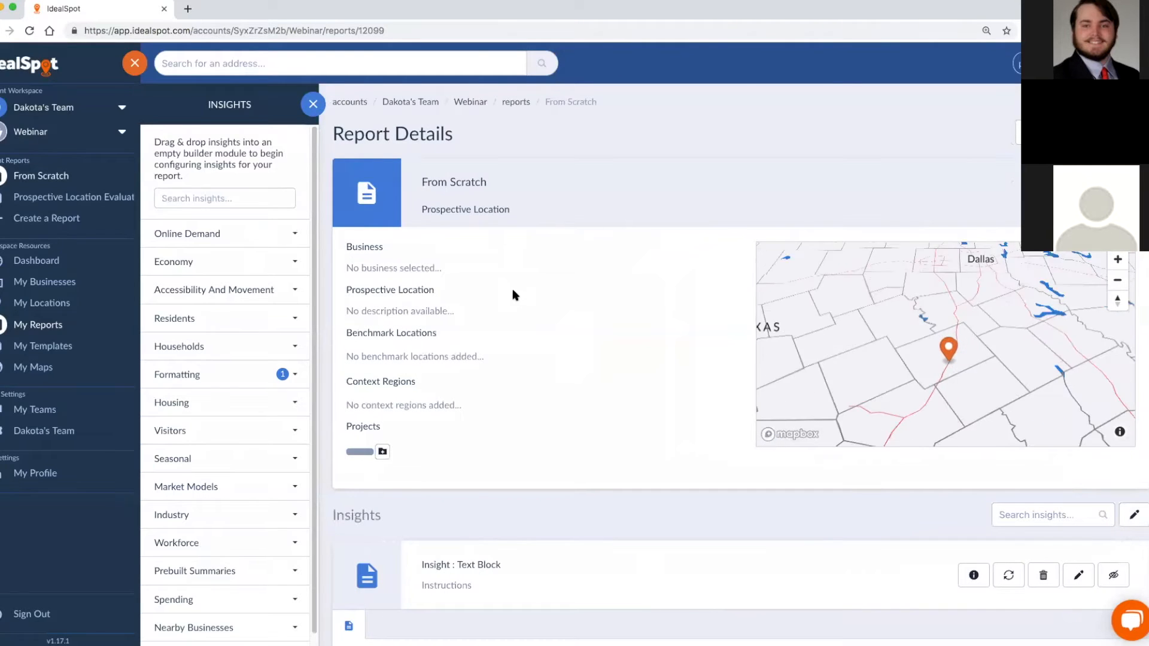
Add the Residential Population (over time) insight from the Residents category to the top of the report, keeping its 5-minute drive time.
scroll(567, 333, down, 5)
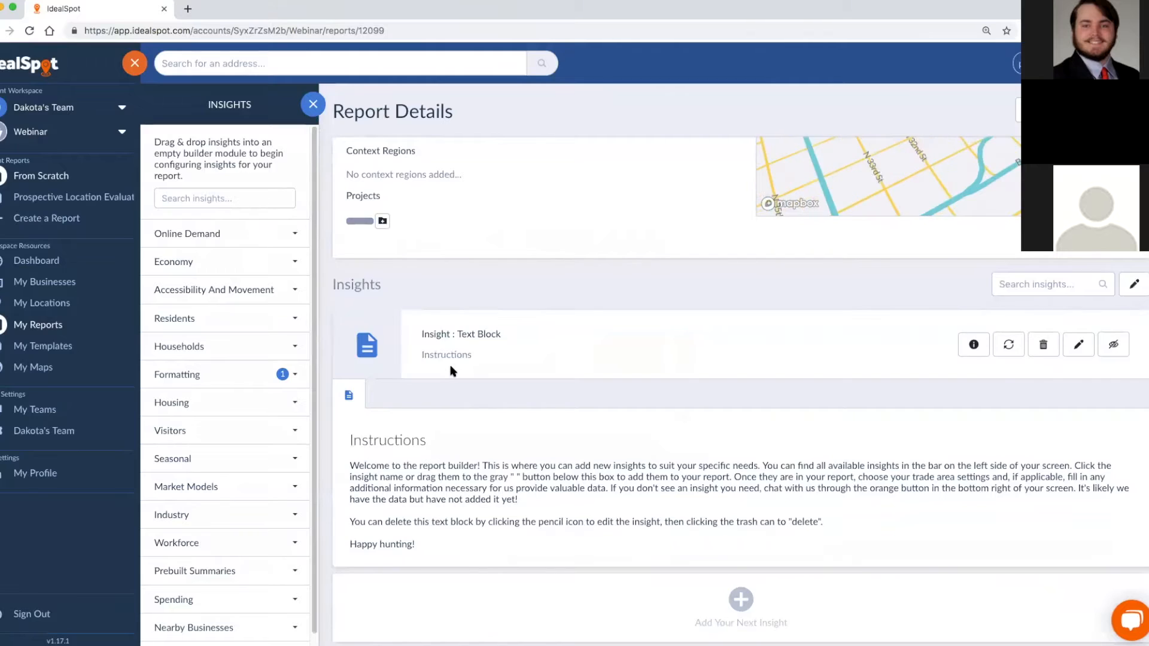
scroll(450, 371, up, 4)
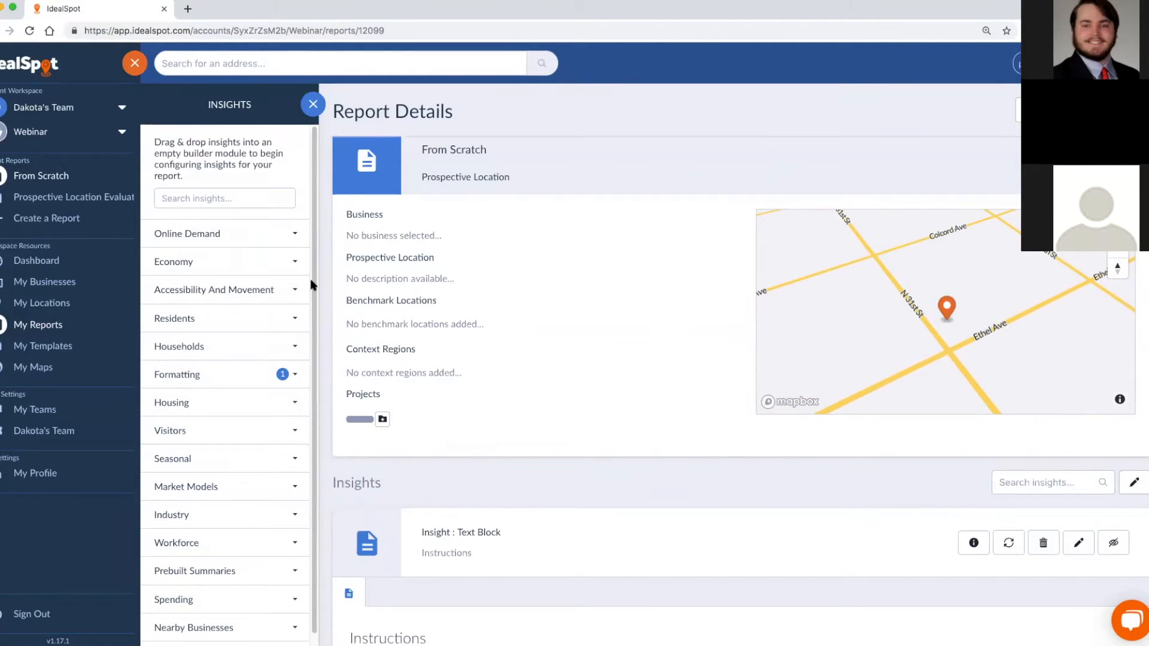
click(218, 318)
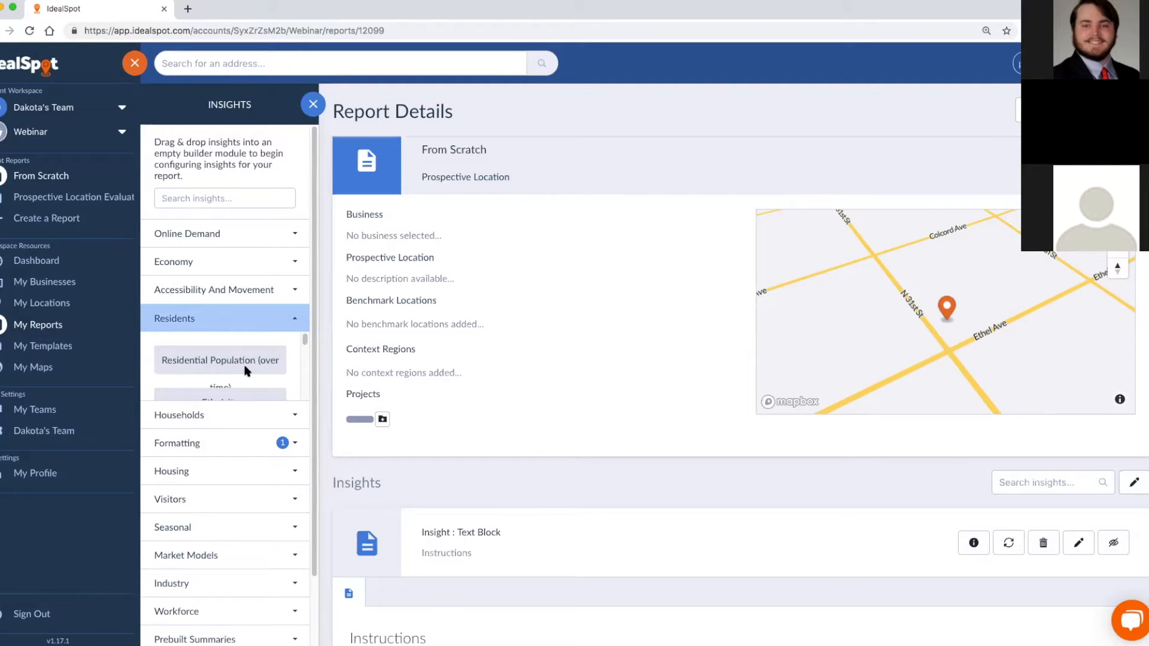
drag(245, 371, 640, 504)
drag(805, 485, 786, 497)
scroll(784, 496, down, 4)
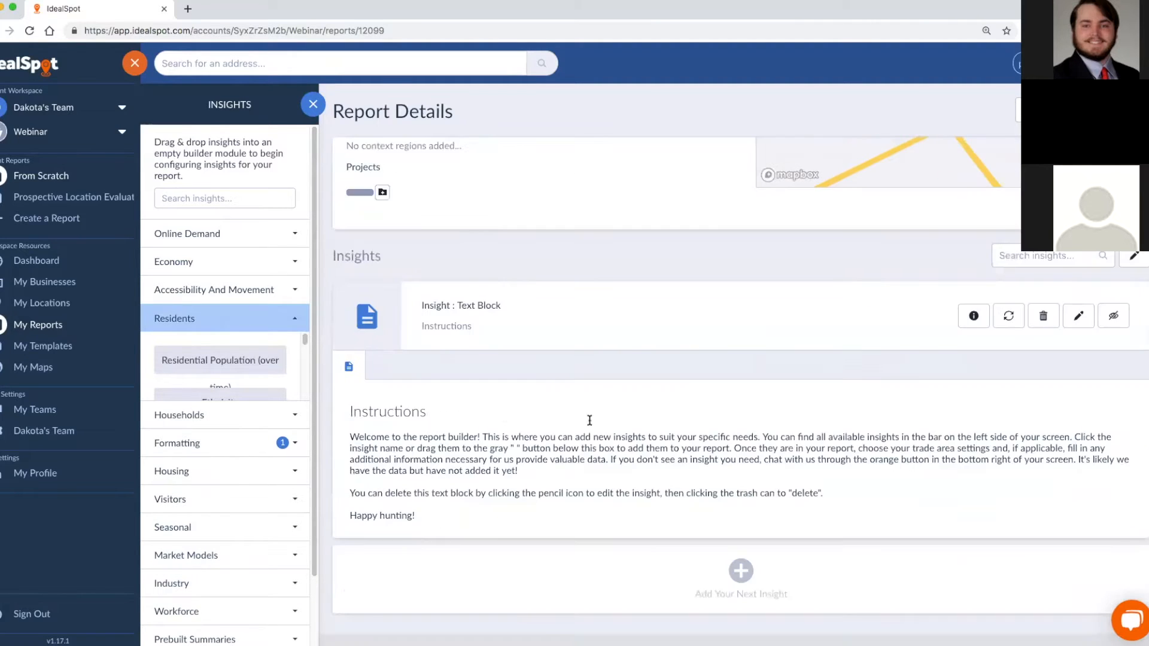
scroll(229, 377, down, 1)
drag(211, 339, 737, 314)
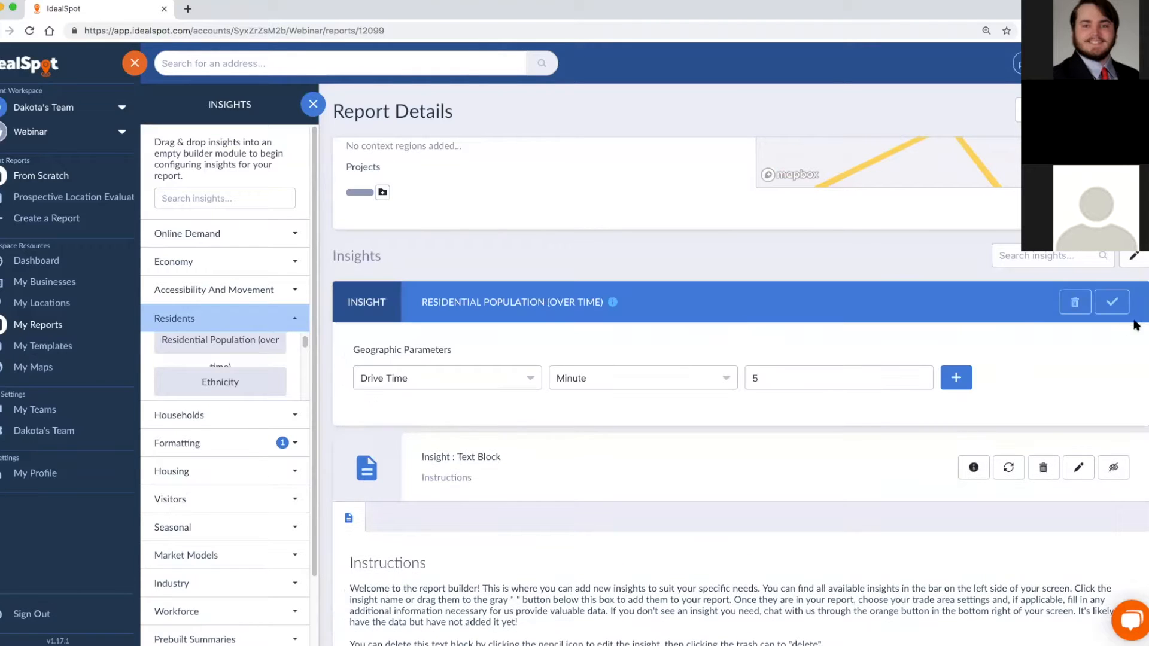
click(1113, 302)
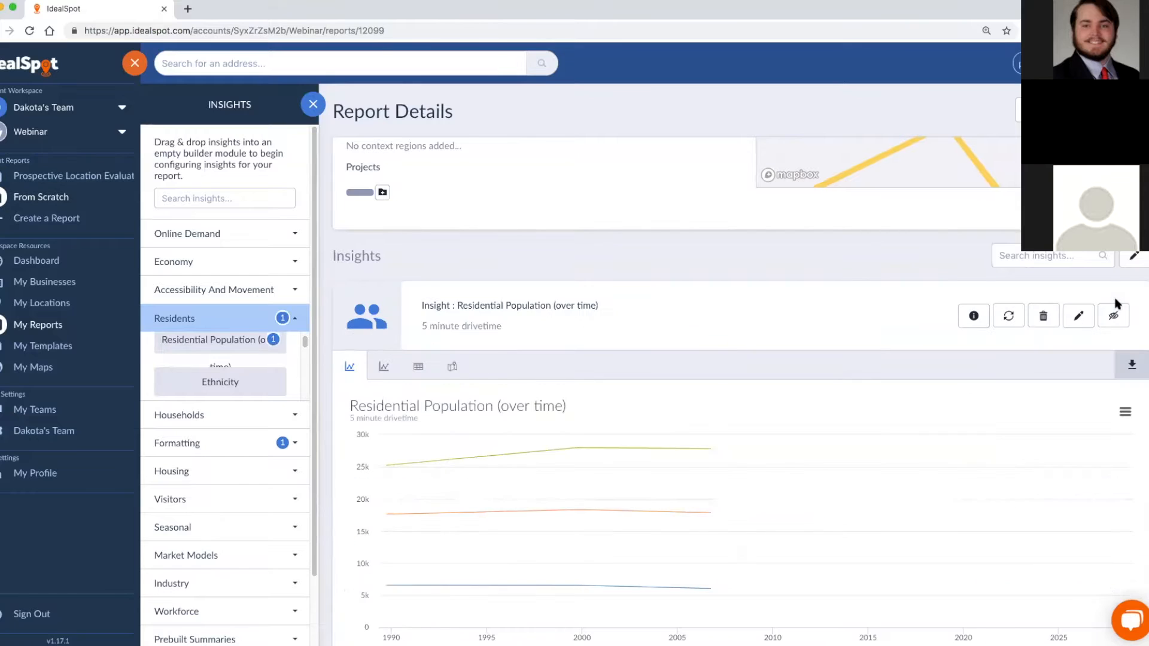
Review the residential population chart, then return to the dashboard and start building a Retail Location Evaluation report.
scroll(890, 377, down, 2)
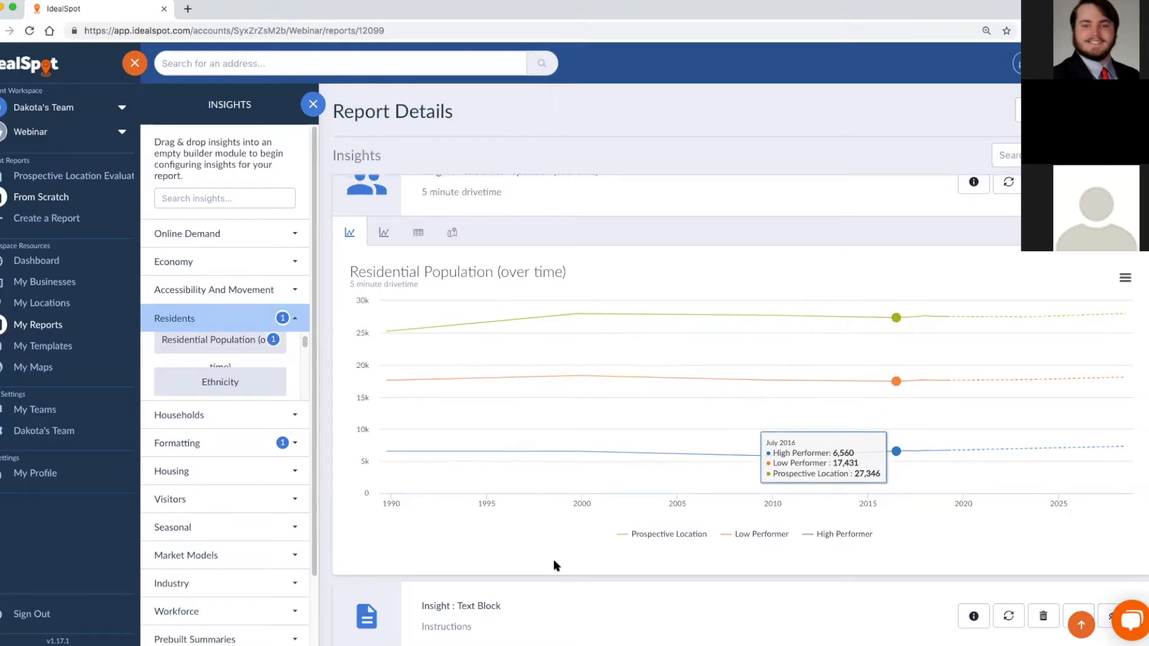
scroll(428, 498, up, 4)
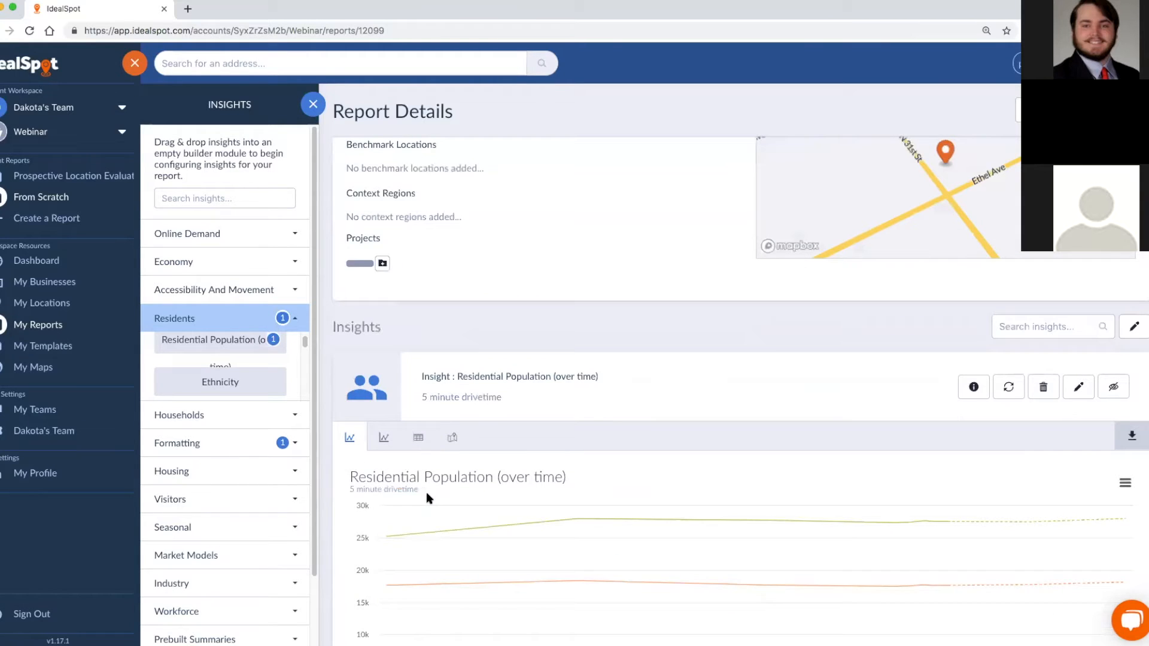
scroll(426, 491, up, 3)
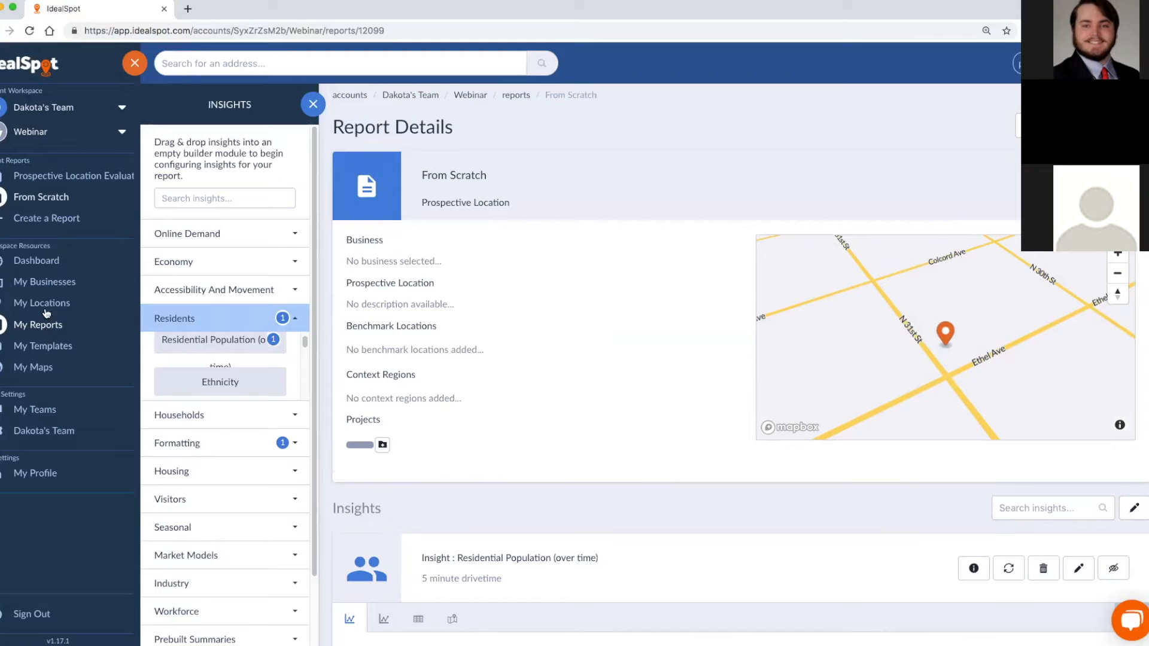
click(37, 261)
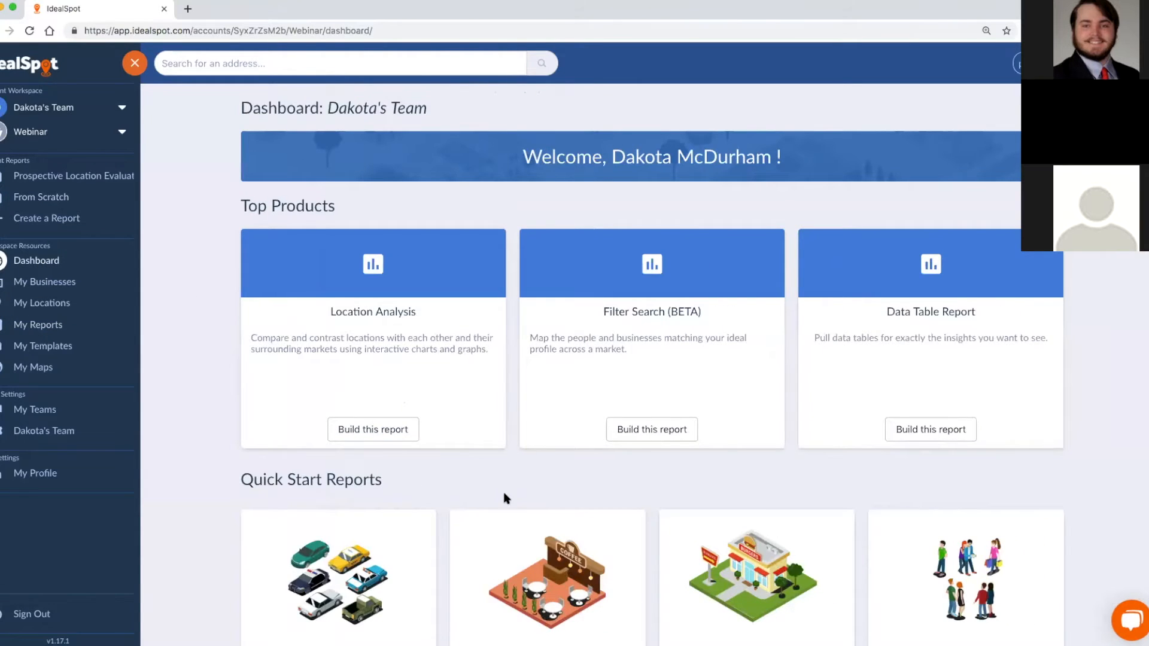
scroll(504, 496, down, 5)
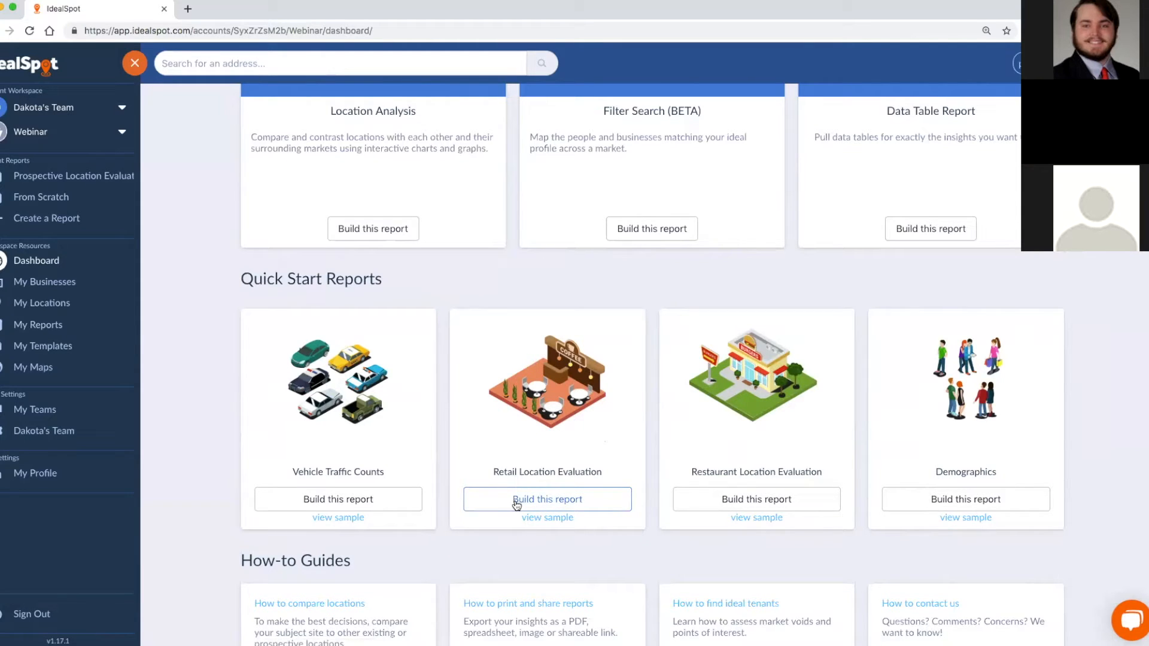
click(517, 502)
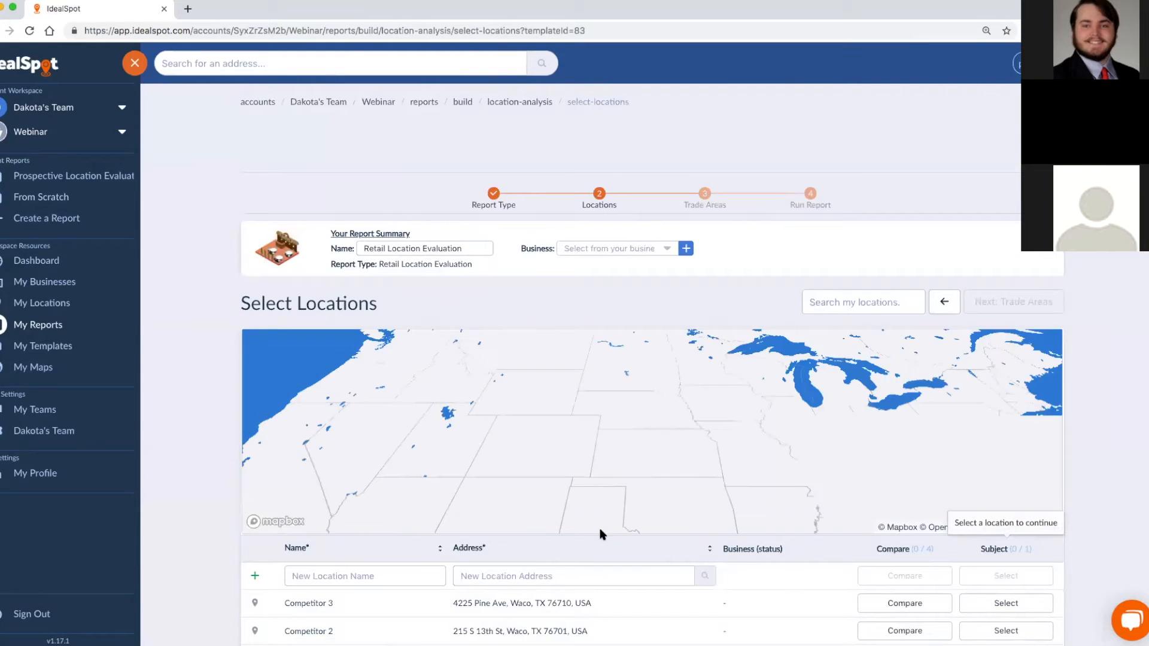
Select Prospective Location as the subject, compare it with Competitor 1, Competitor 2 and Competitor 3, and continue to the trade areas.
scroll(673, 501, down, 2)
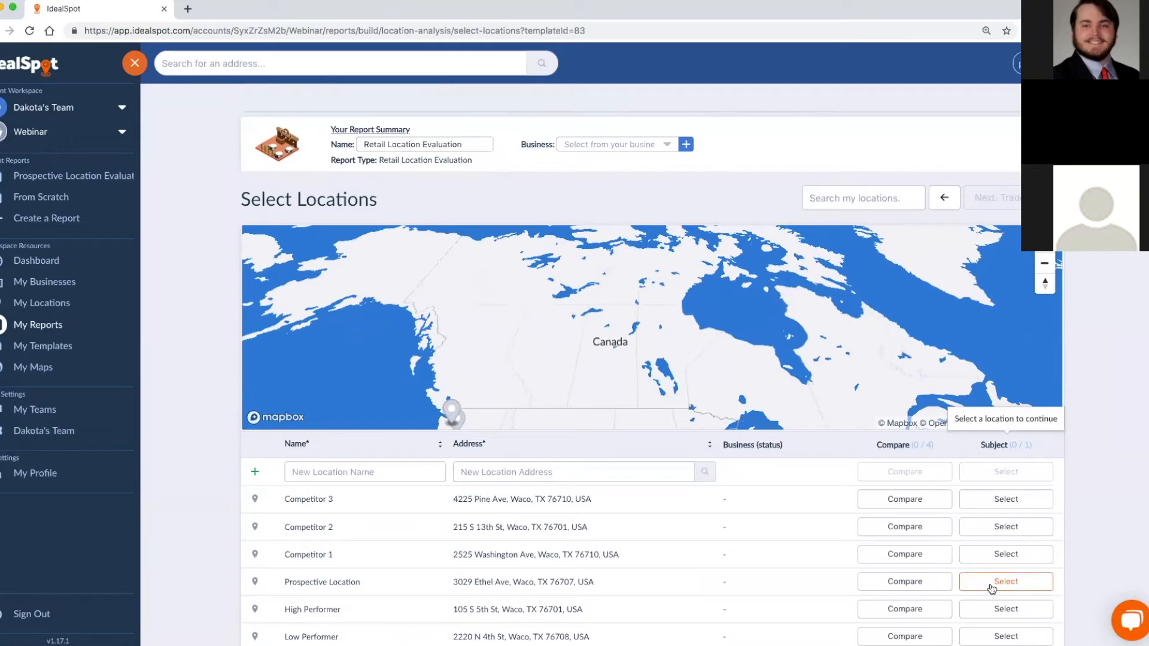
click(992, 588)
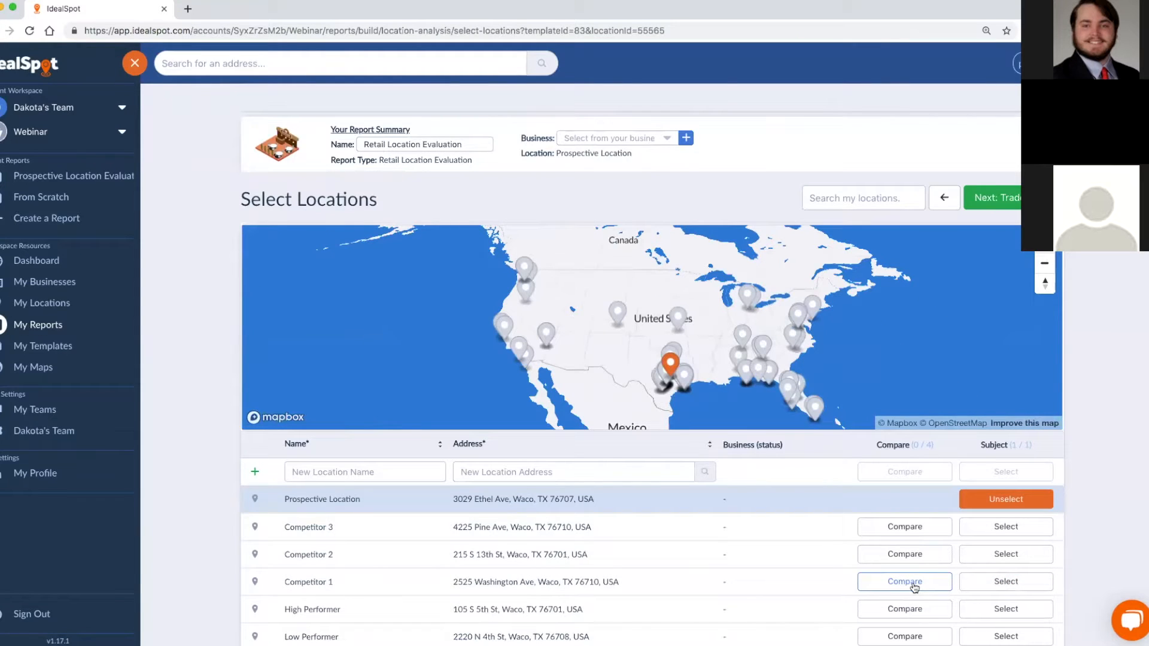
click(912, 584)
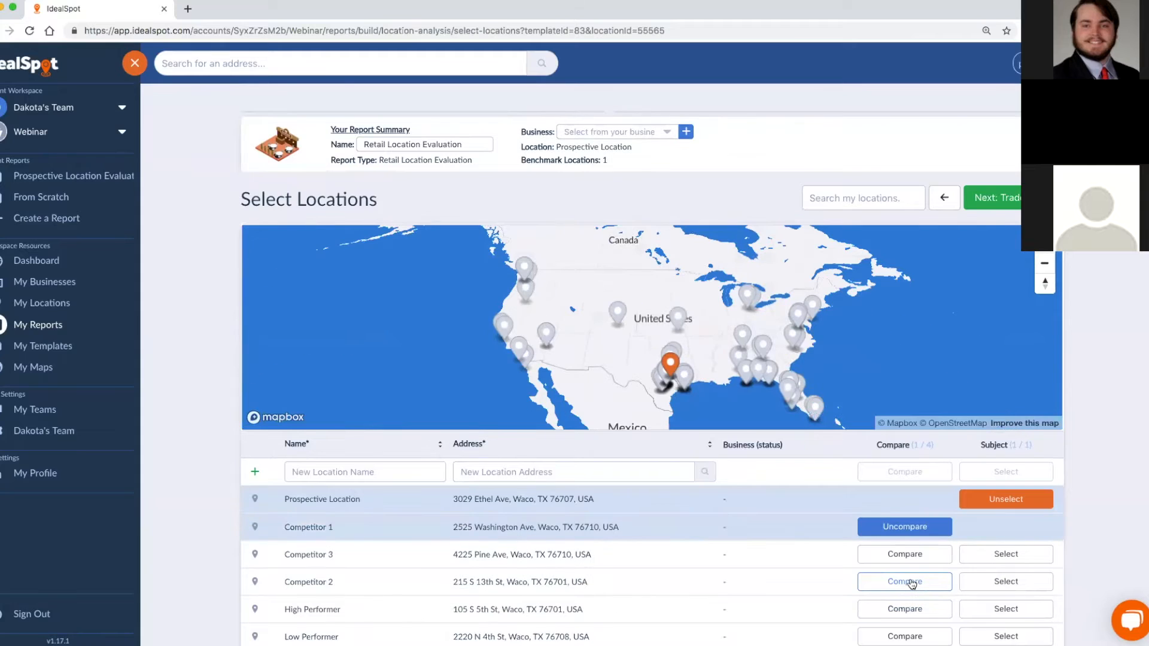
click(905, 582)
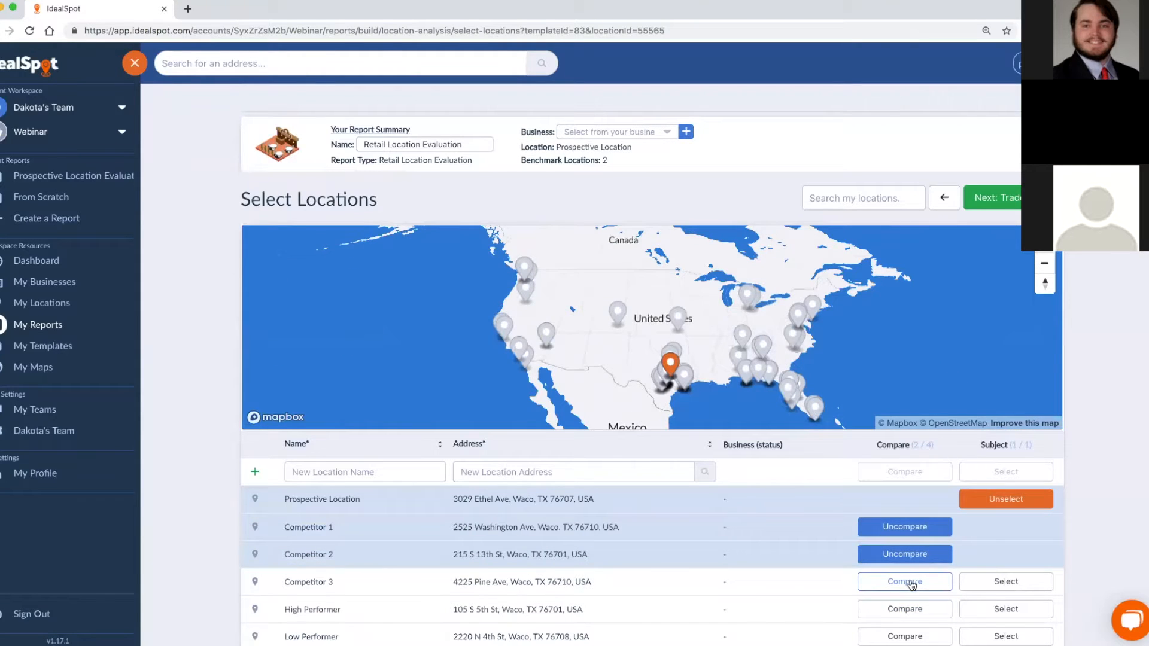
click(911, 584)
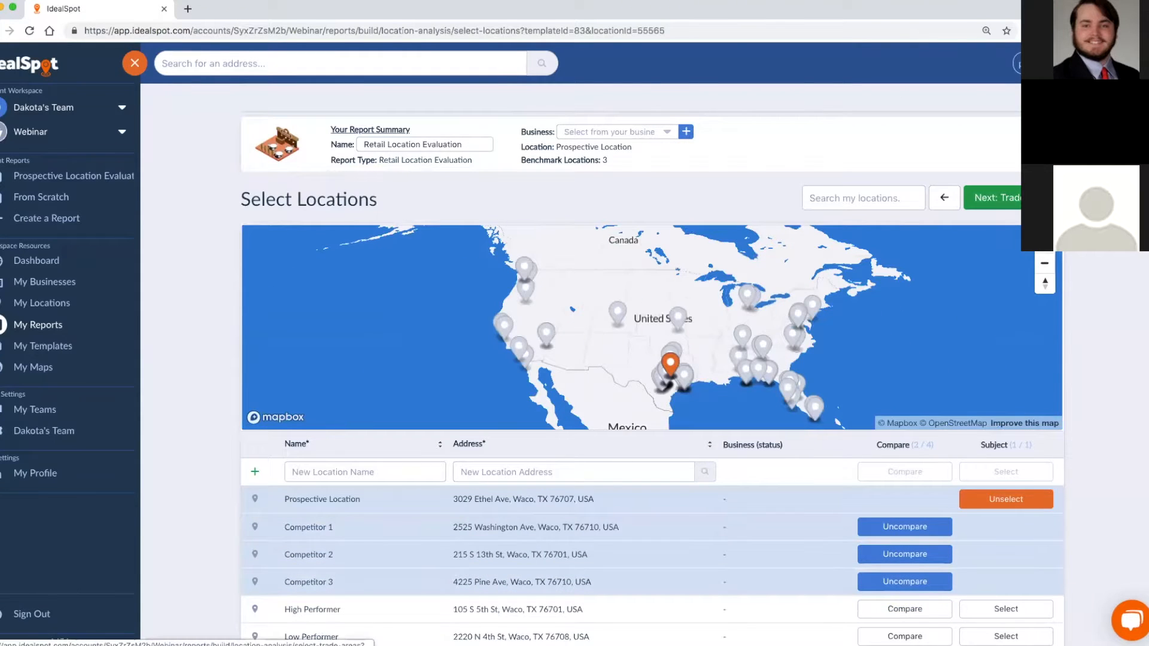
click(1009, 198)
Add a ring trade area with a 3-mile radius to the report.
scroll(1123, 465, down, 2)
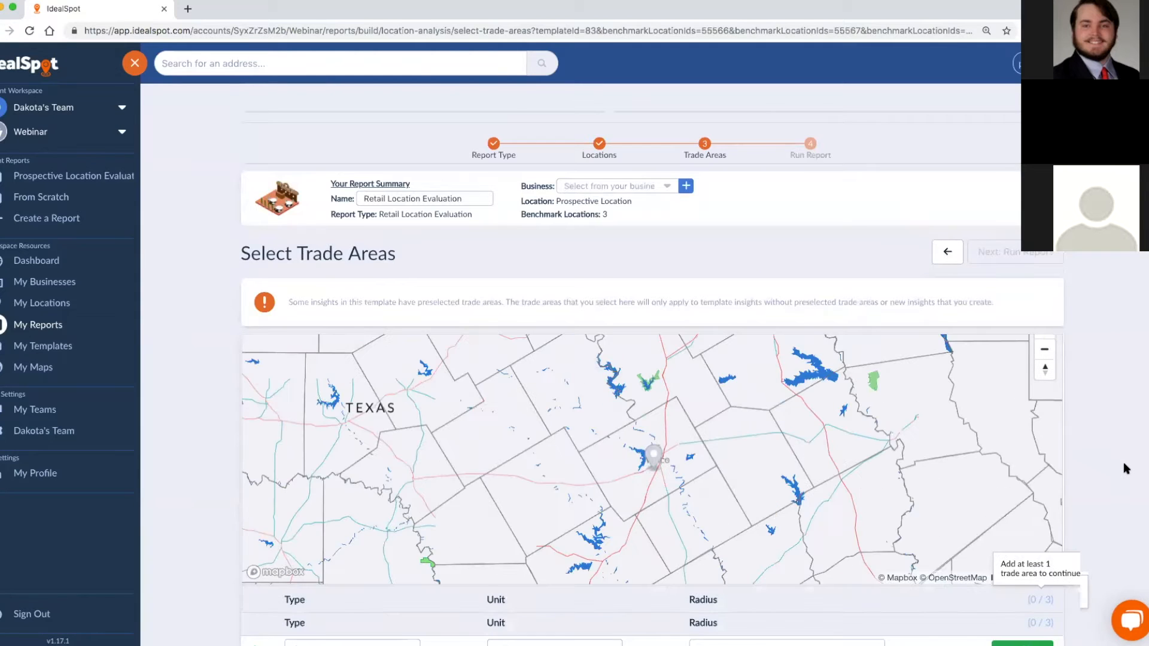
scroll(1126, 468, down, 2)
drag(728, 578, 687, 581)
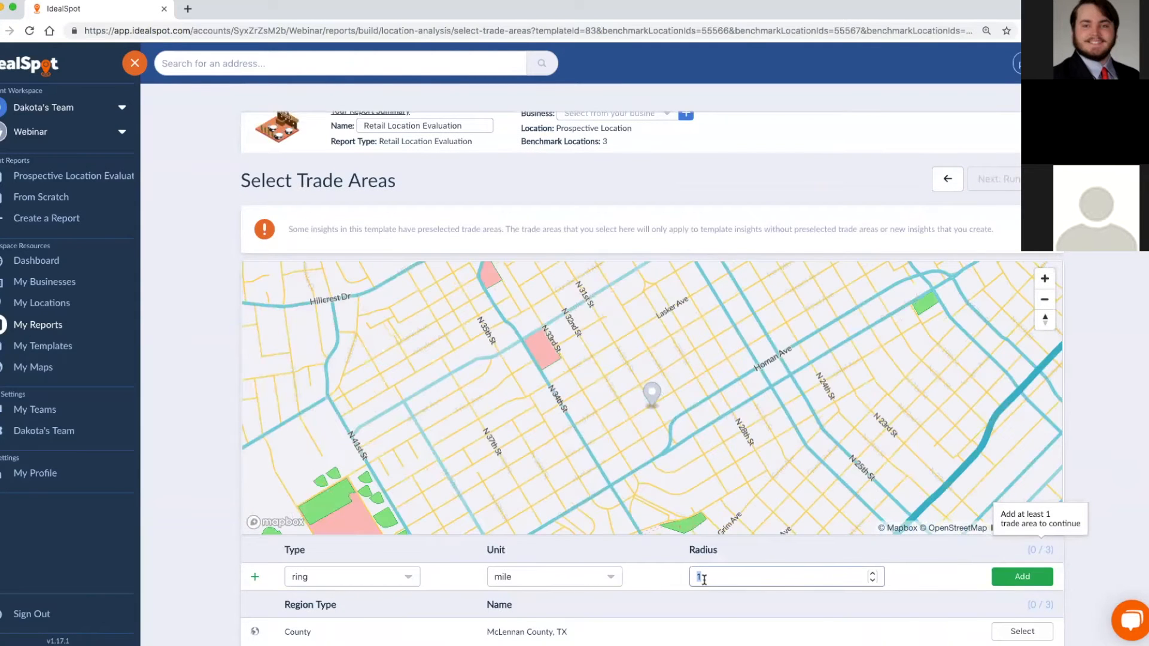
text(5)
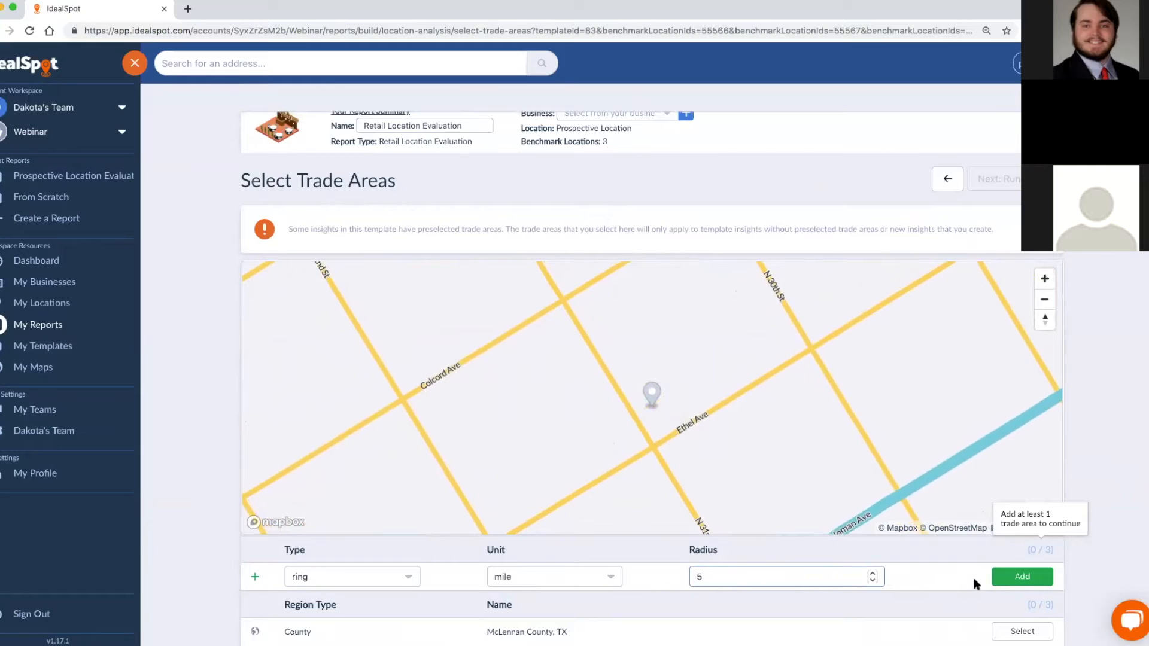
double_click(690, 578)
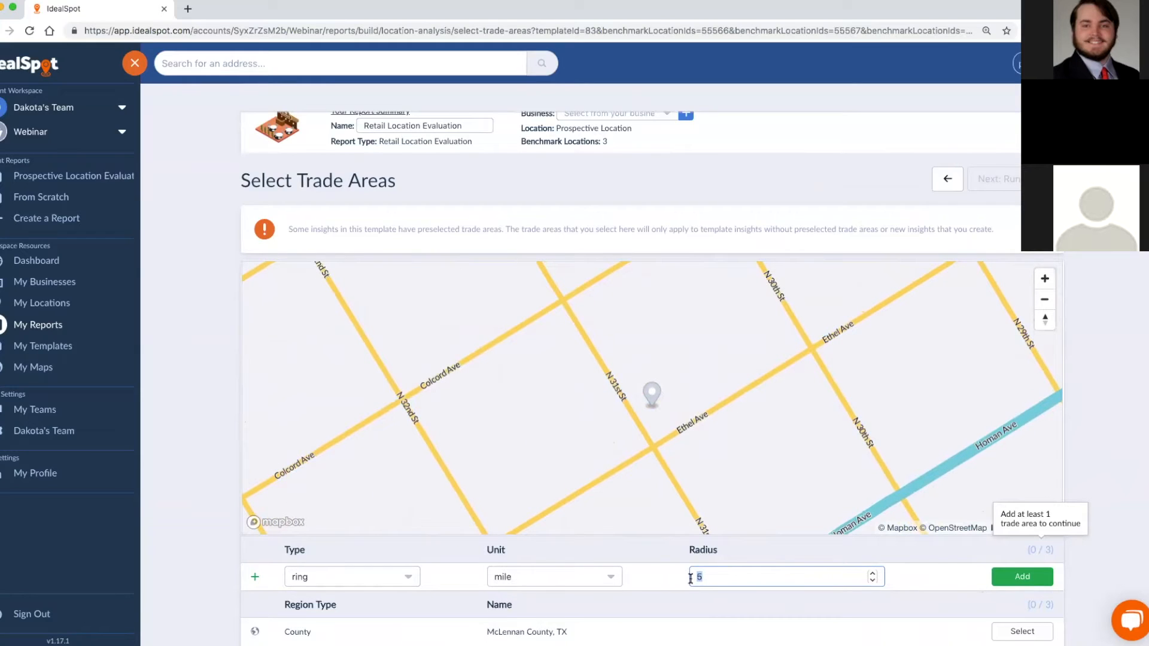
text(3)
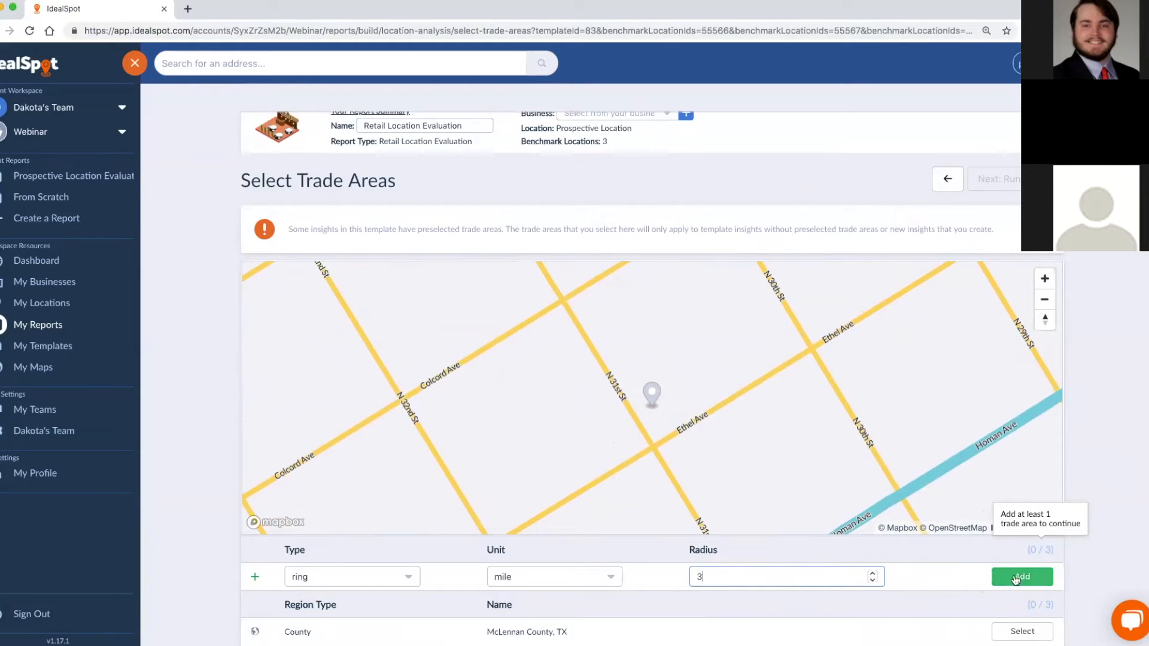
click(1037, 578)
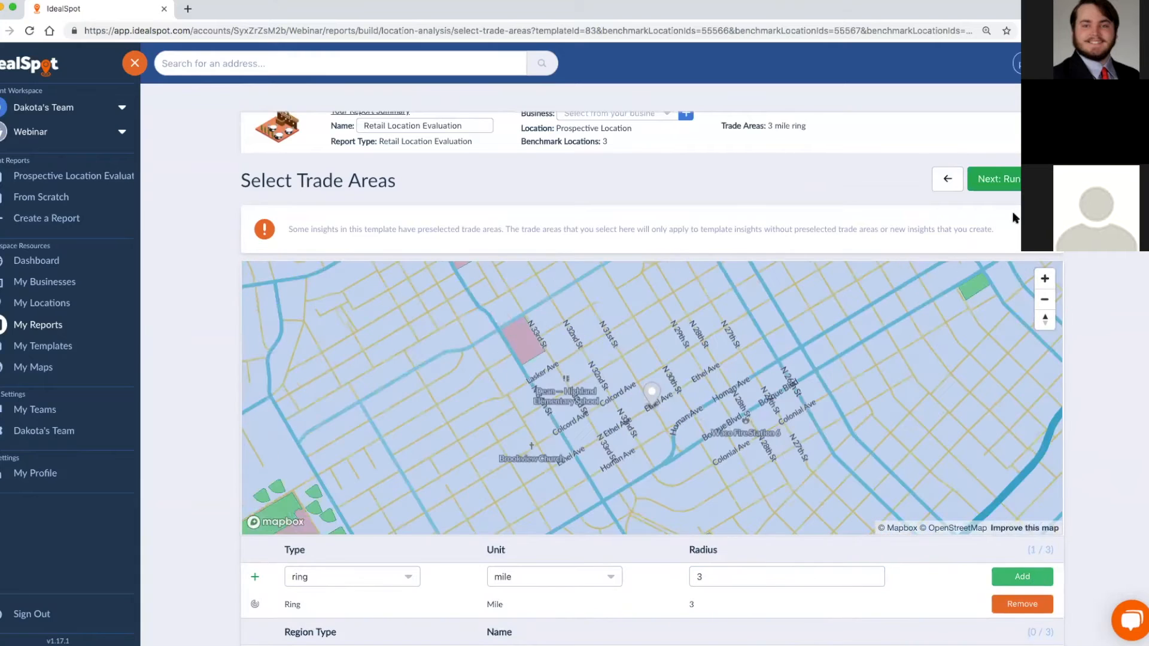
Replace the 3-mile ring with a 1-mile ring trade area and run the report.
double_click(694, 578)
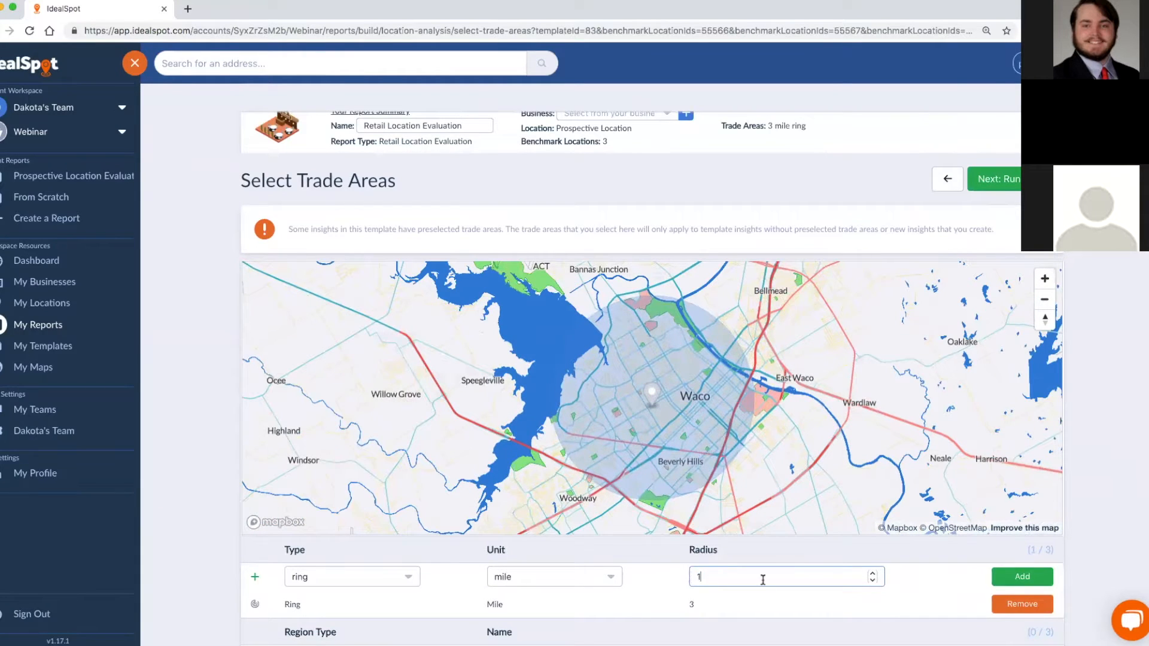
click(1023, 577)
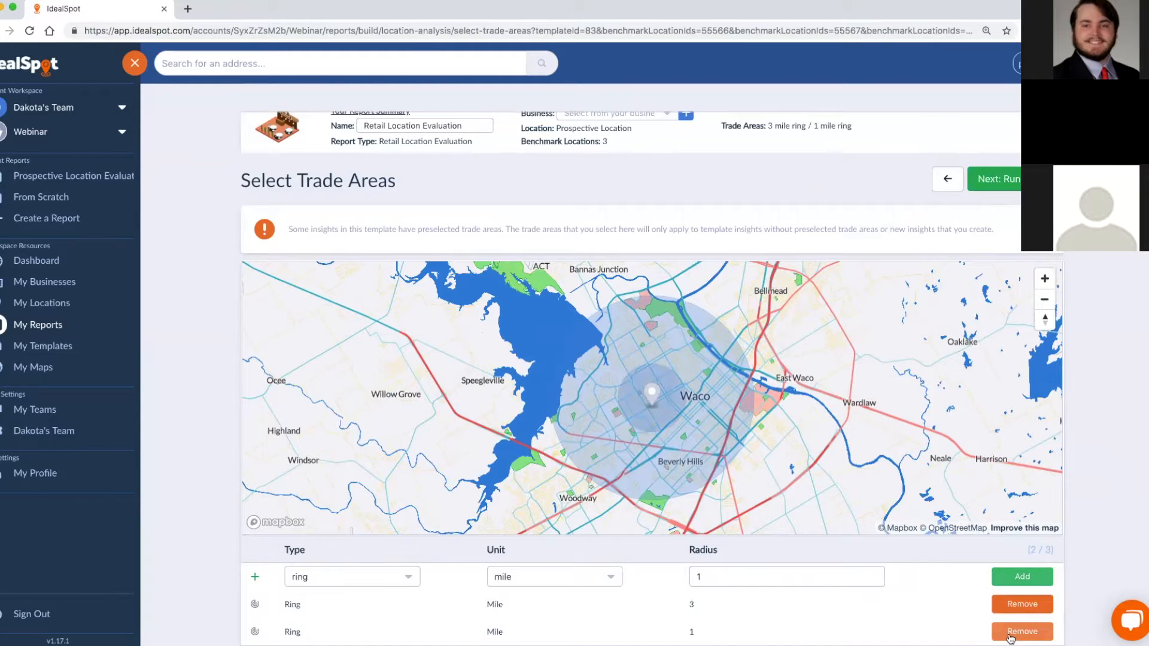
click(1020, 604)
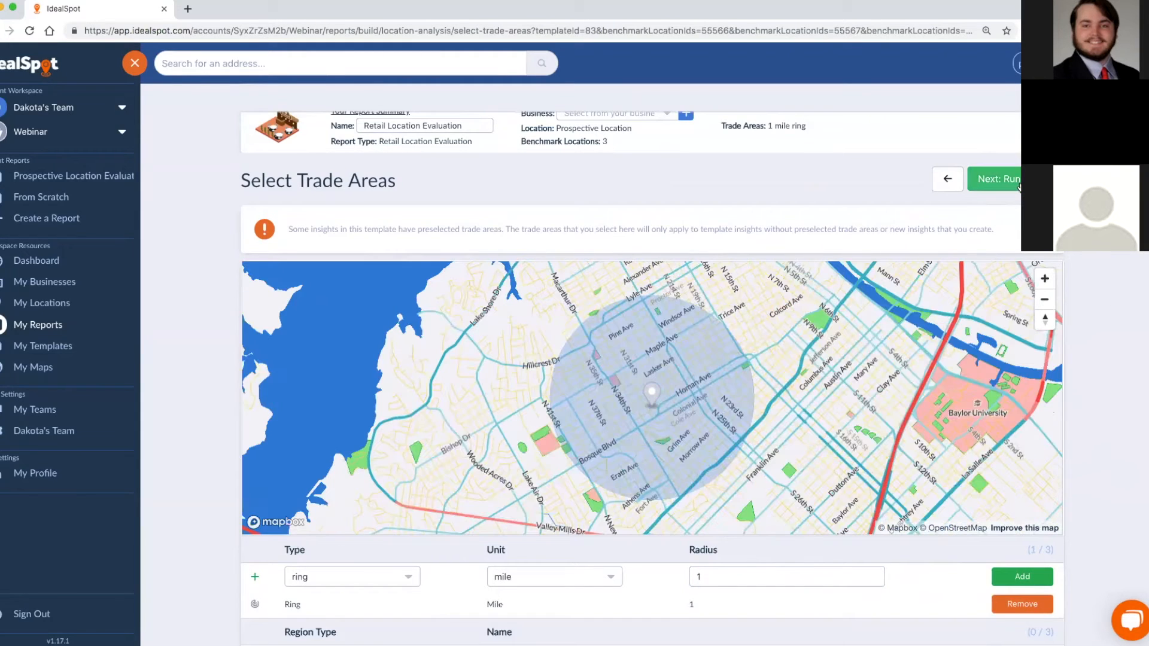
click(1019, 186)
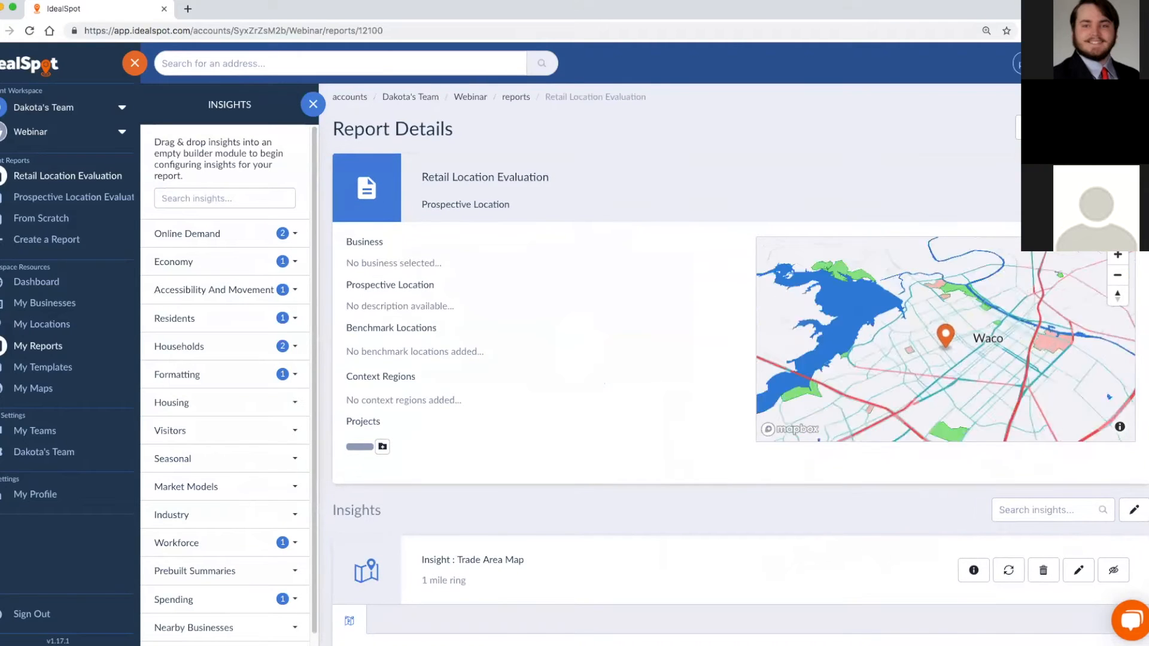
Examine the Retail Location Evaluation report's trade area map and the Customer Summary comparison of the prospective location with the benchmark average.
scroll(740, 390, down, 4)
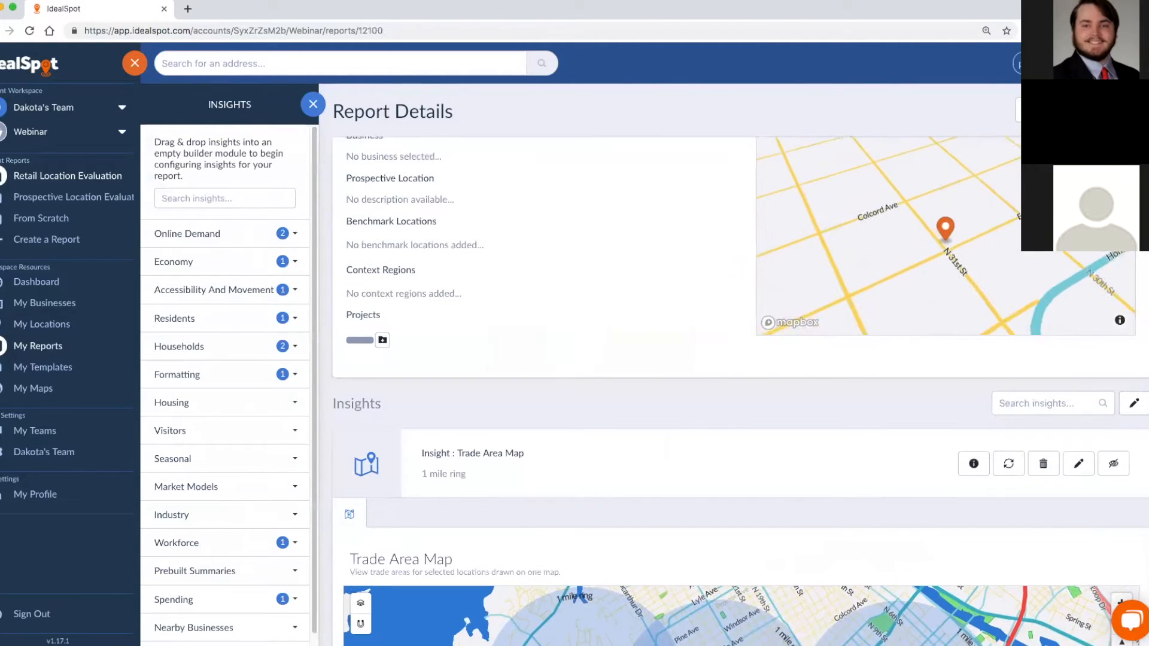
scroll(810, 462, down, 2)
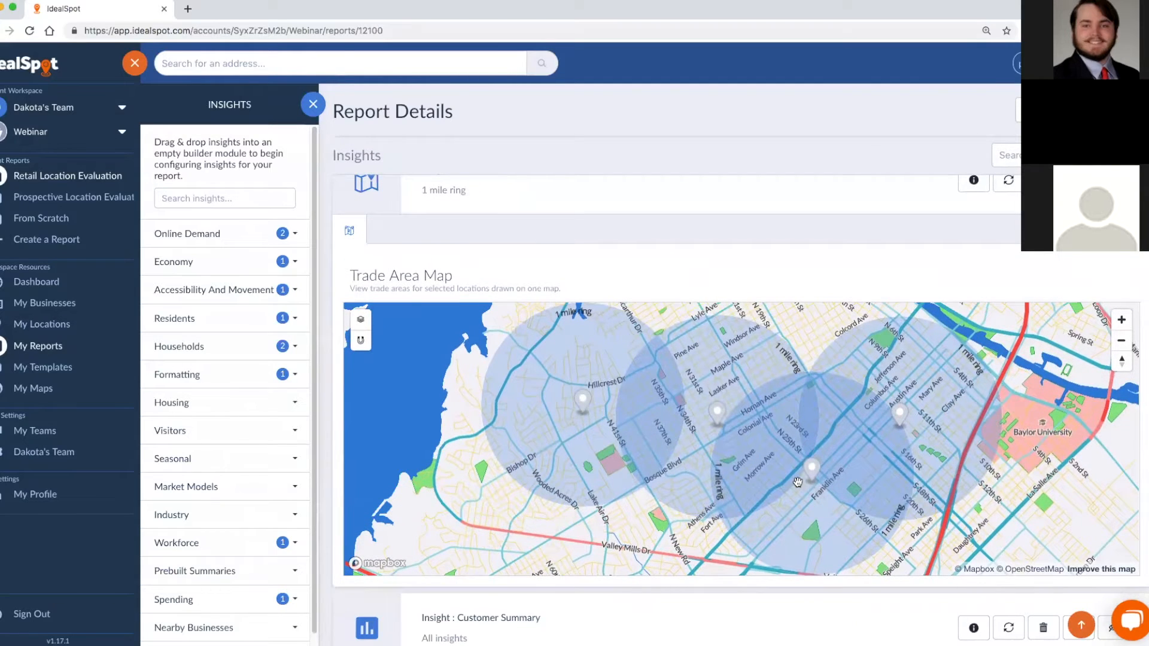
scroll(795, 479, down, 3)
scroll(795, 479, down, 1)
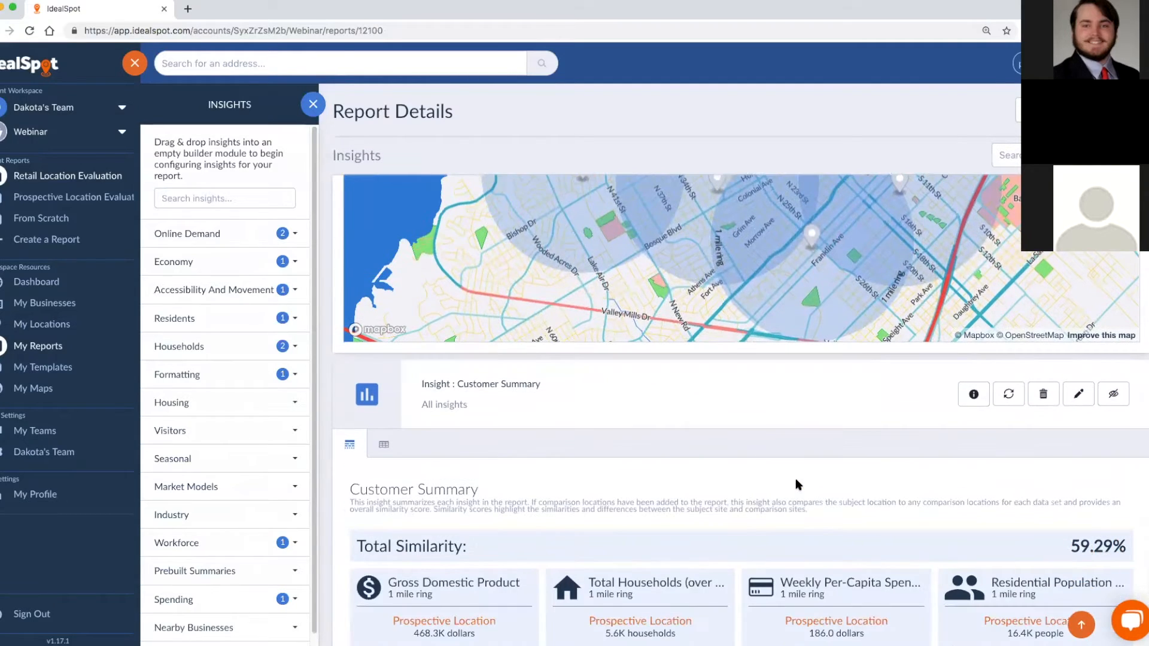
scroll(795, 479, down, 1)
scroll(795, 484, down, 2)
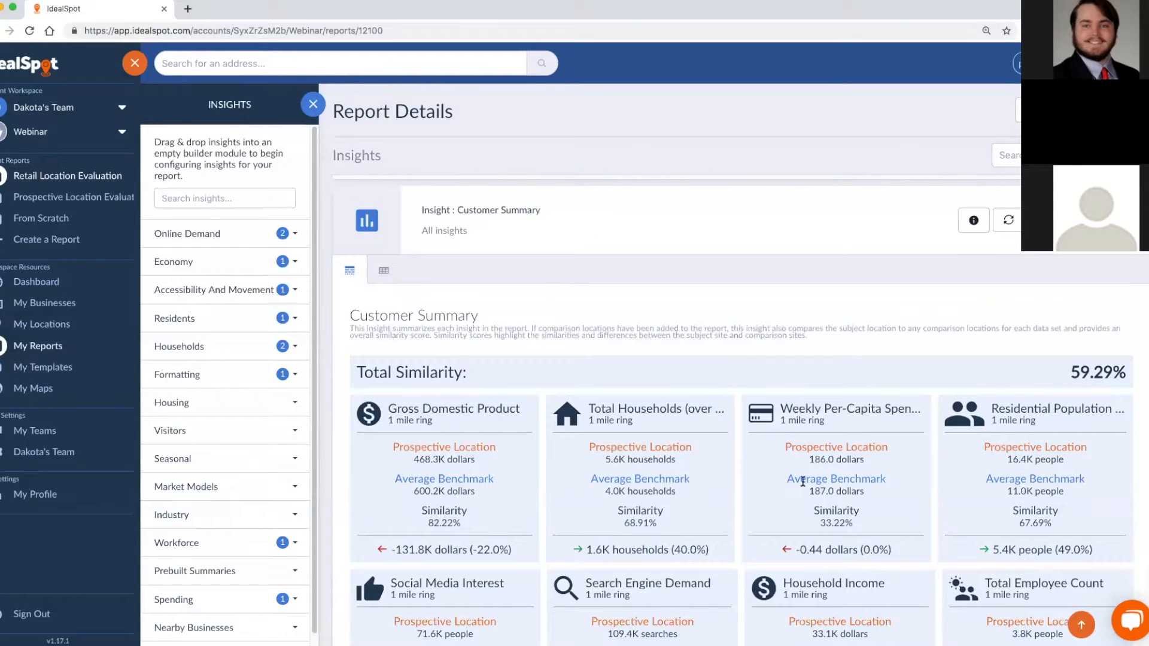
scroll(926, 494, down, 1)
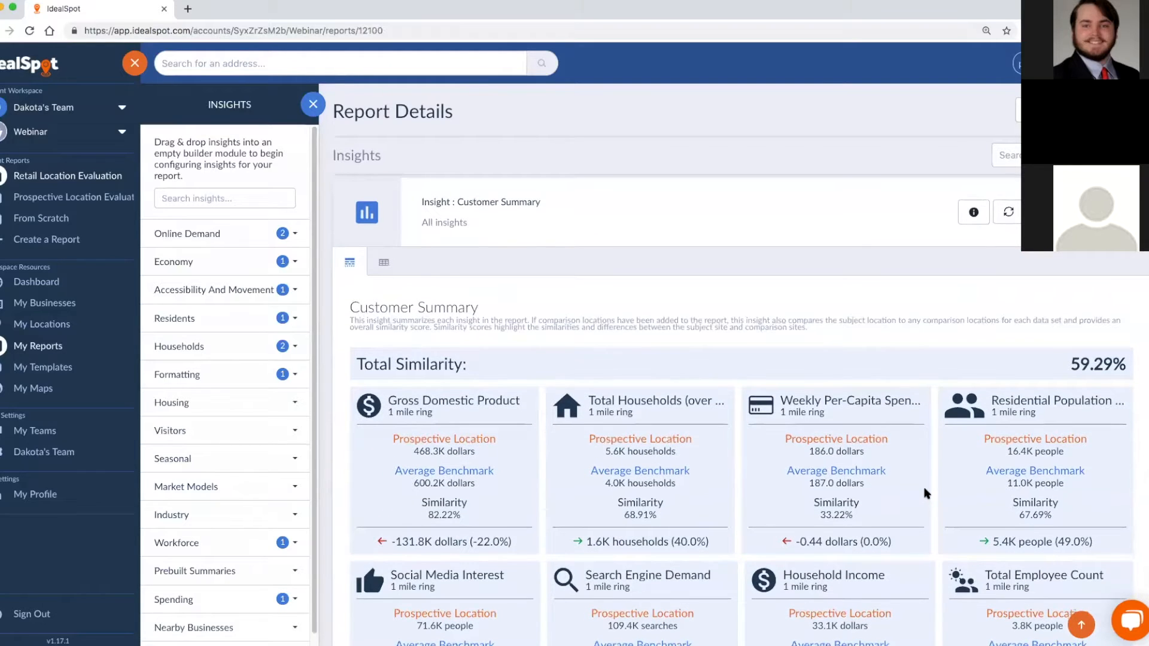
scroll(925, 492, down, 1)
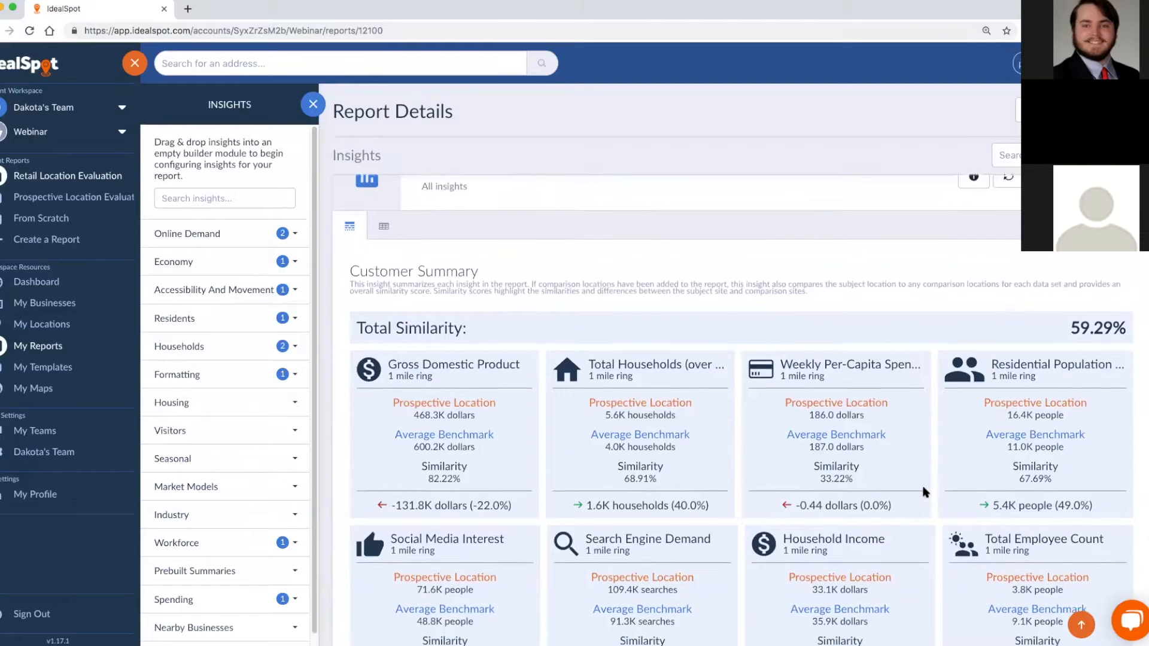
scroll(925, 492, down, 1)
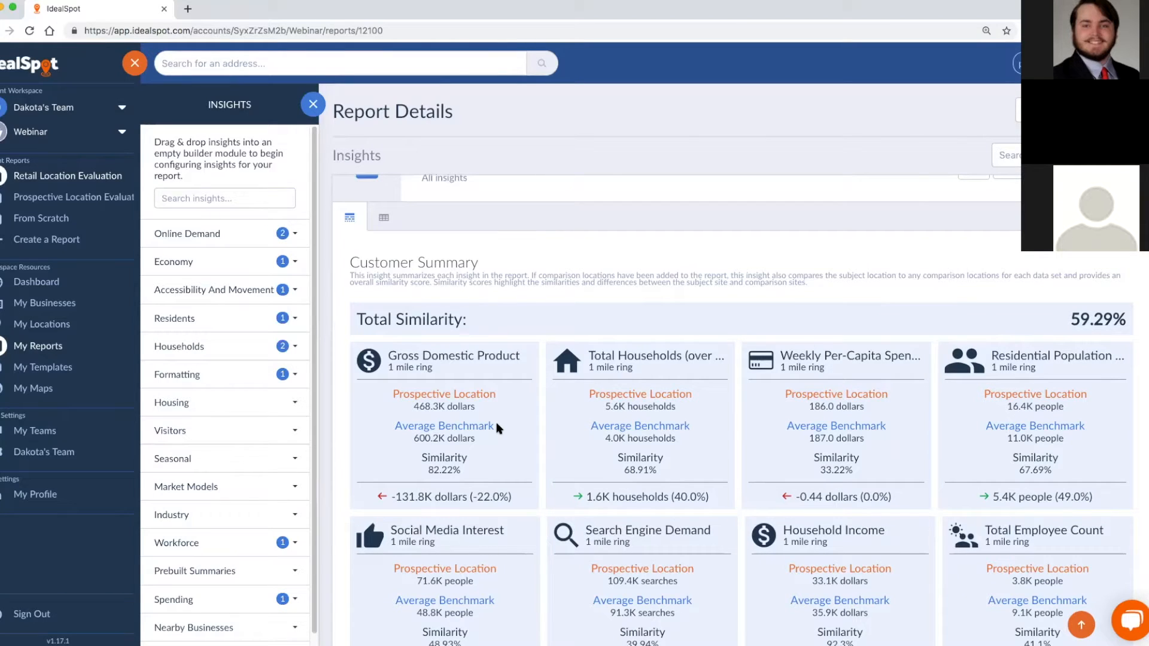
scroll(524, 426, down, 1)
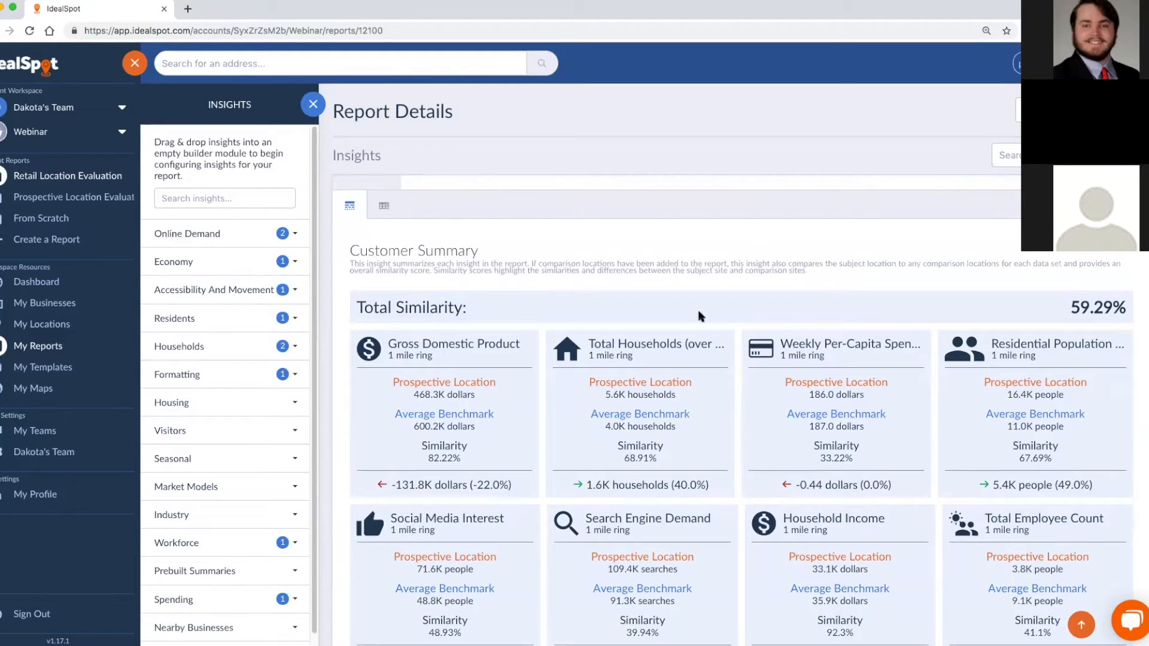
scroll(1140, 367, down, 2)
scroll(1139, 368, down, 2)
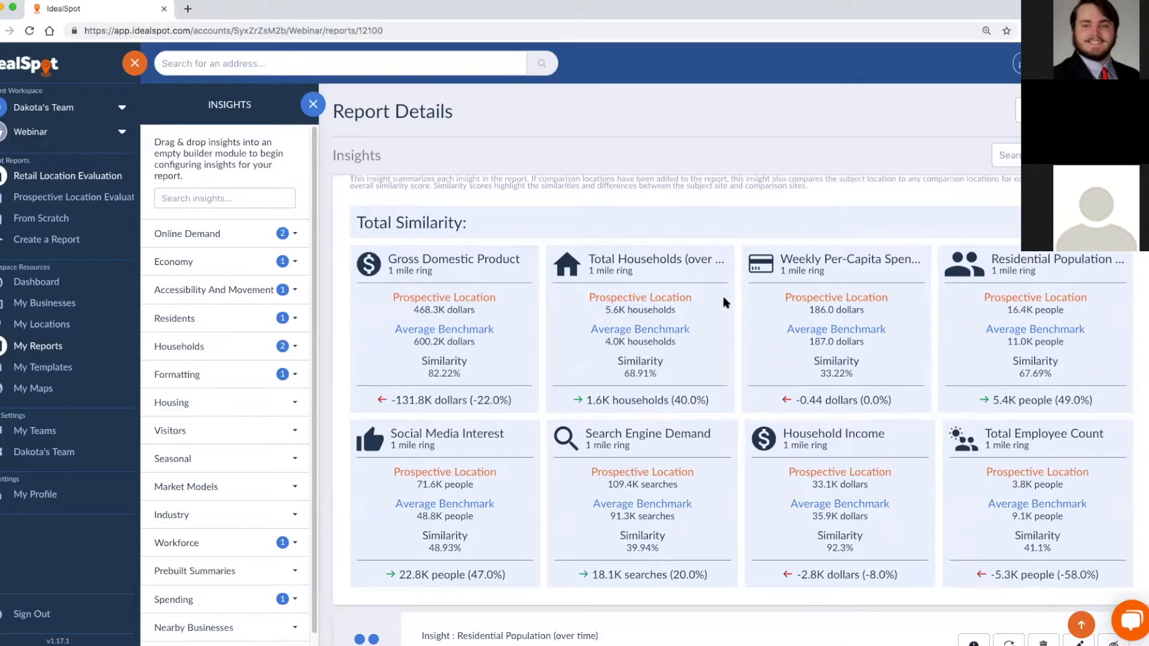
scroll(1107, 350, down, 1)
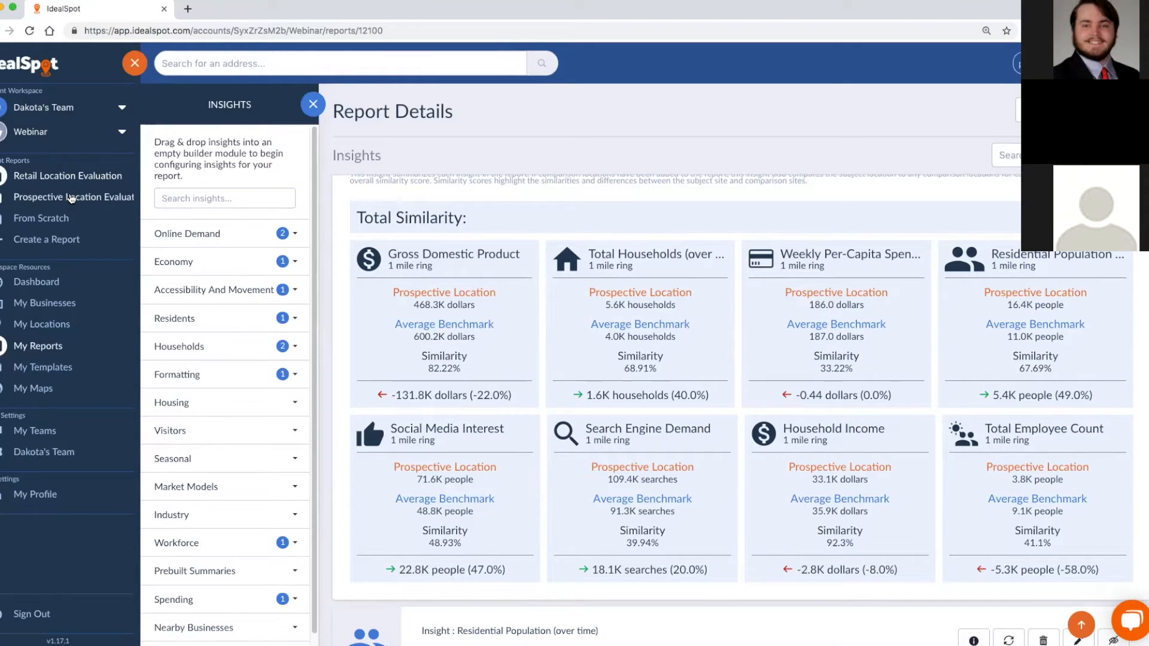
Open the Prospective Location Evaluation report and review its trade area map, Customer Summary, and population and employee count charts.
click(70, 198)
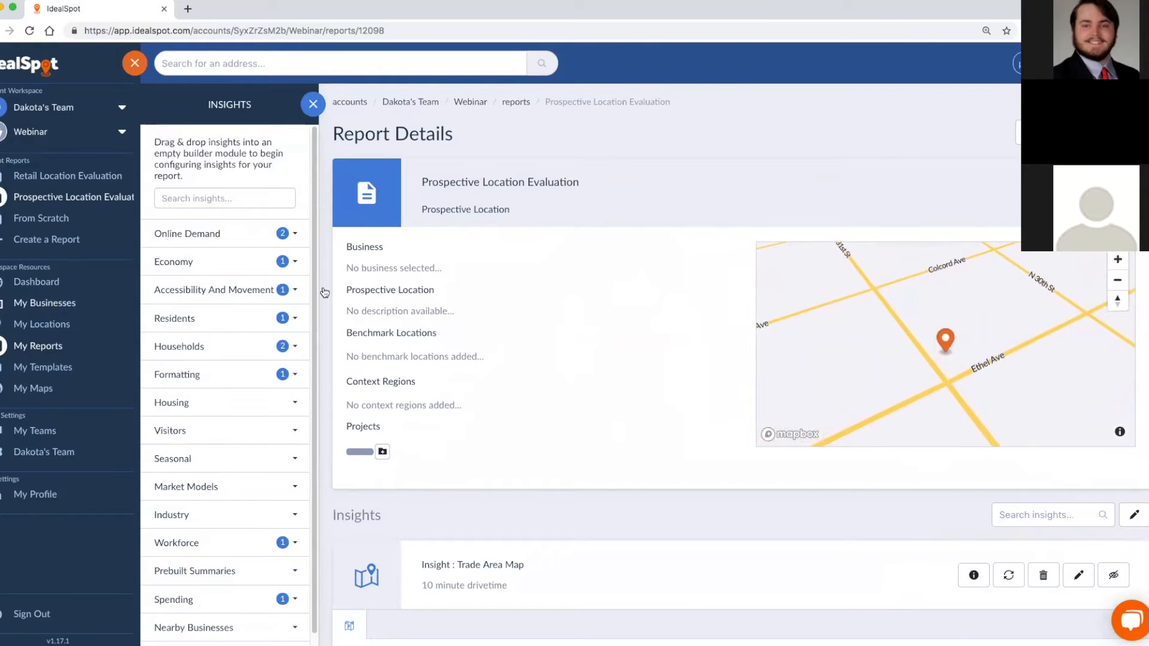
scroll(719, 385, down, 1)
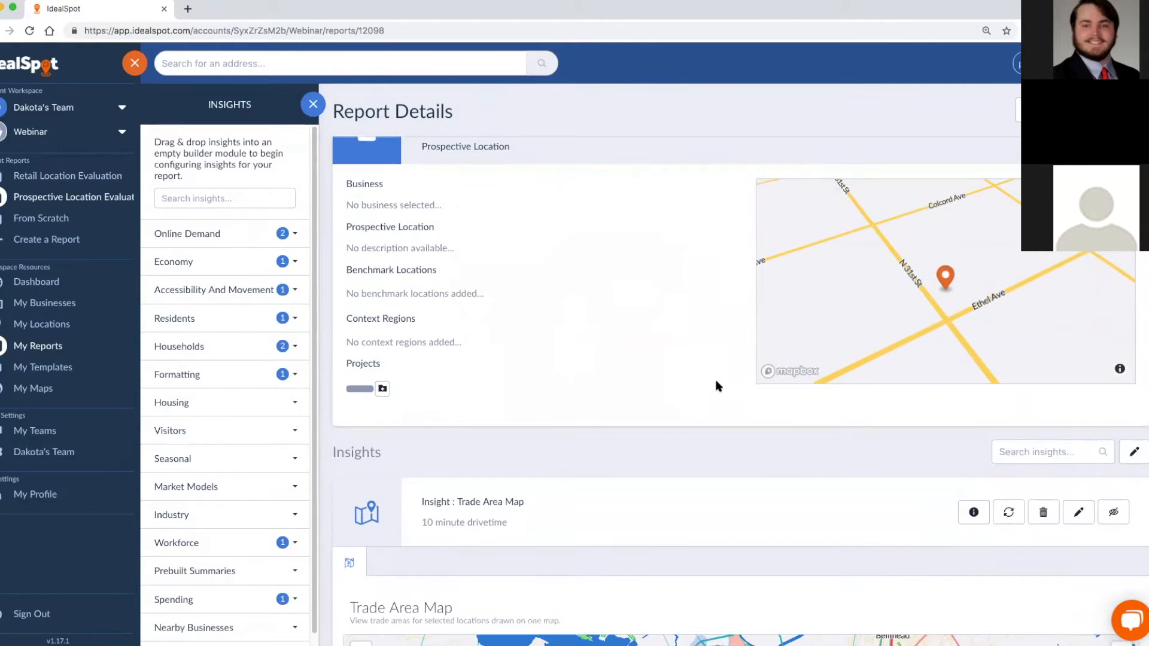
scroll(718, 386, down, 4)
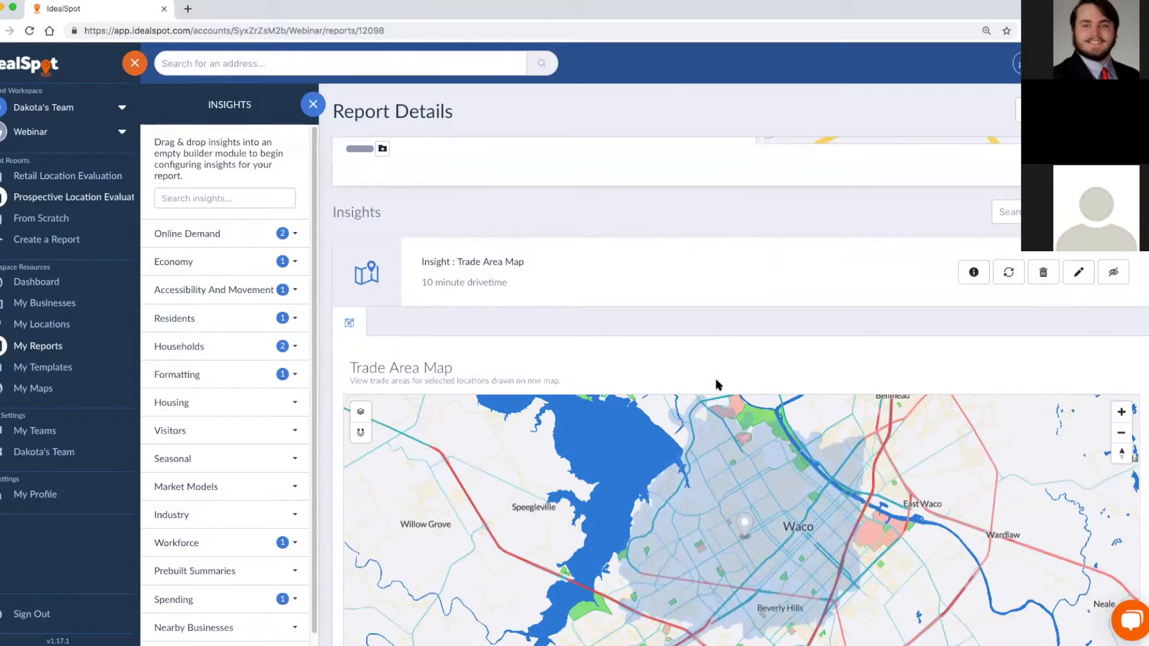
scroll(715, 383, down, 1)
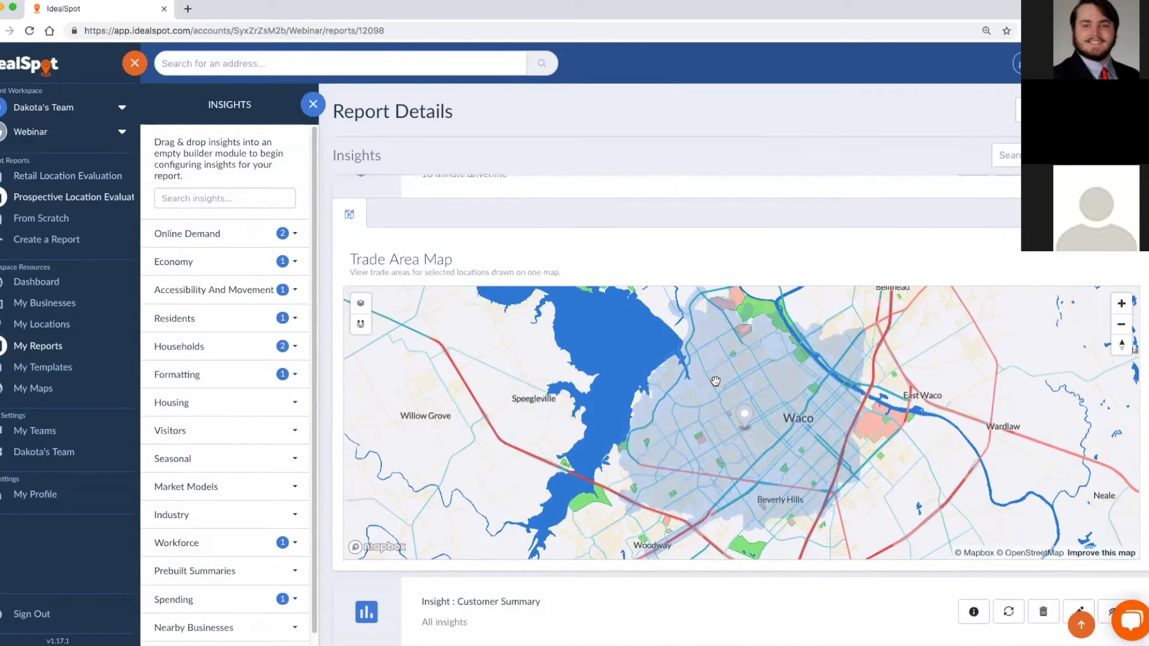
scroll(715, 382, down, 5)
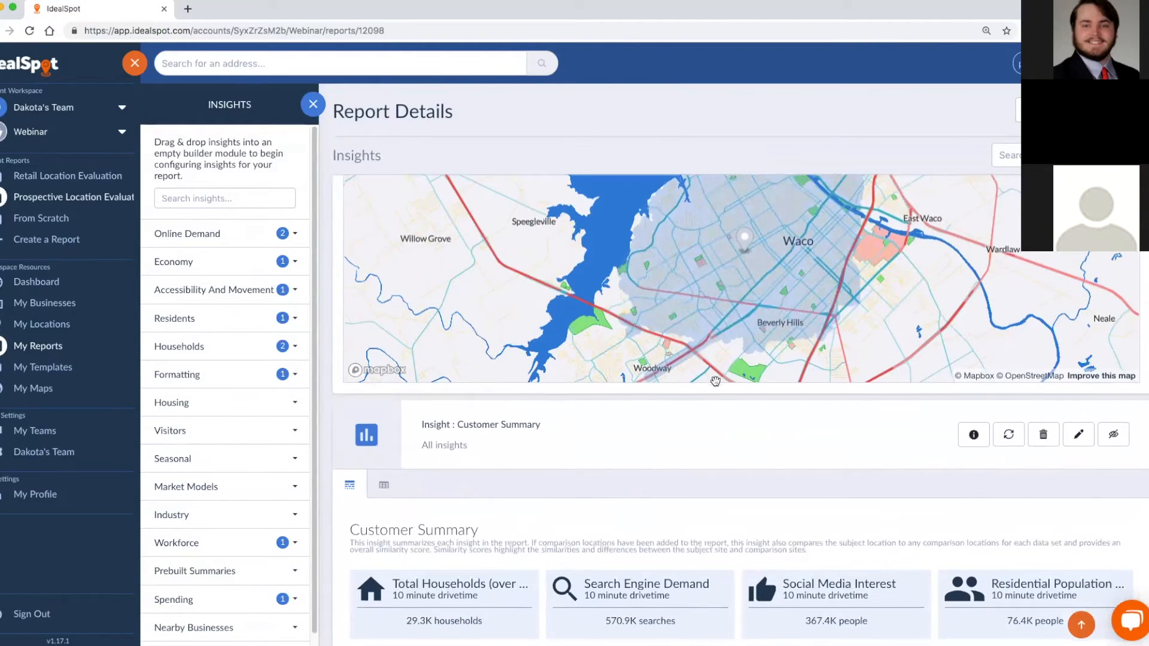
scroll(715, 382, down, 4)
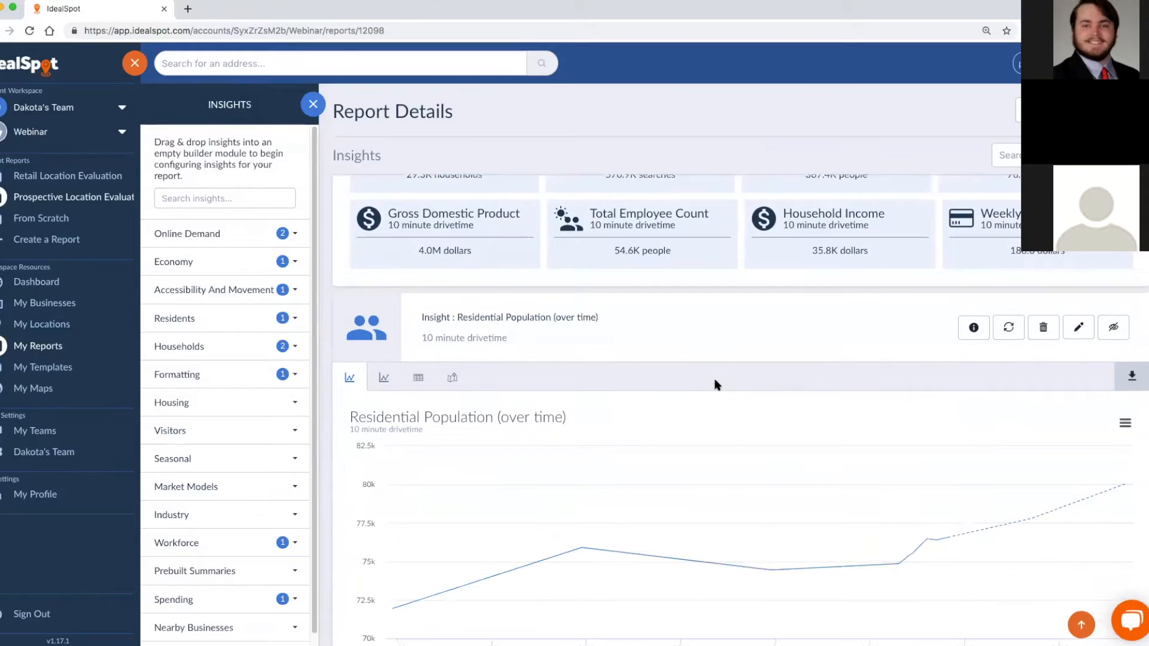
scroll(716, 384, down, 1)
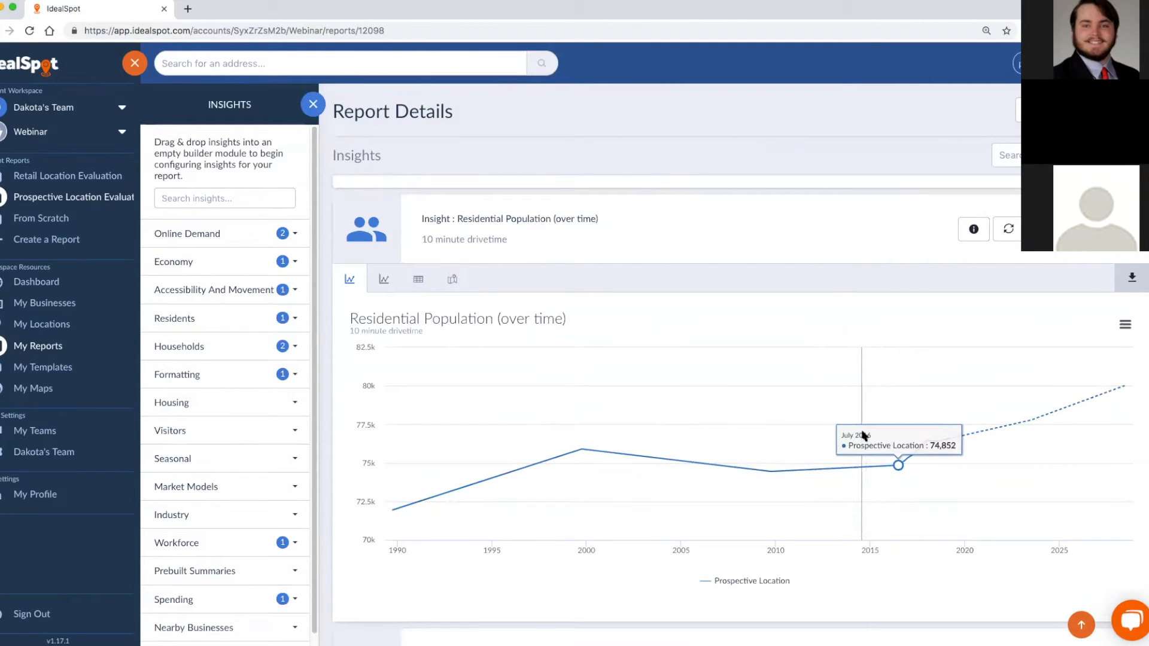
scroll(862, 436, down, 10)
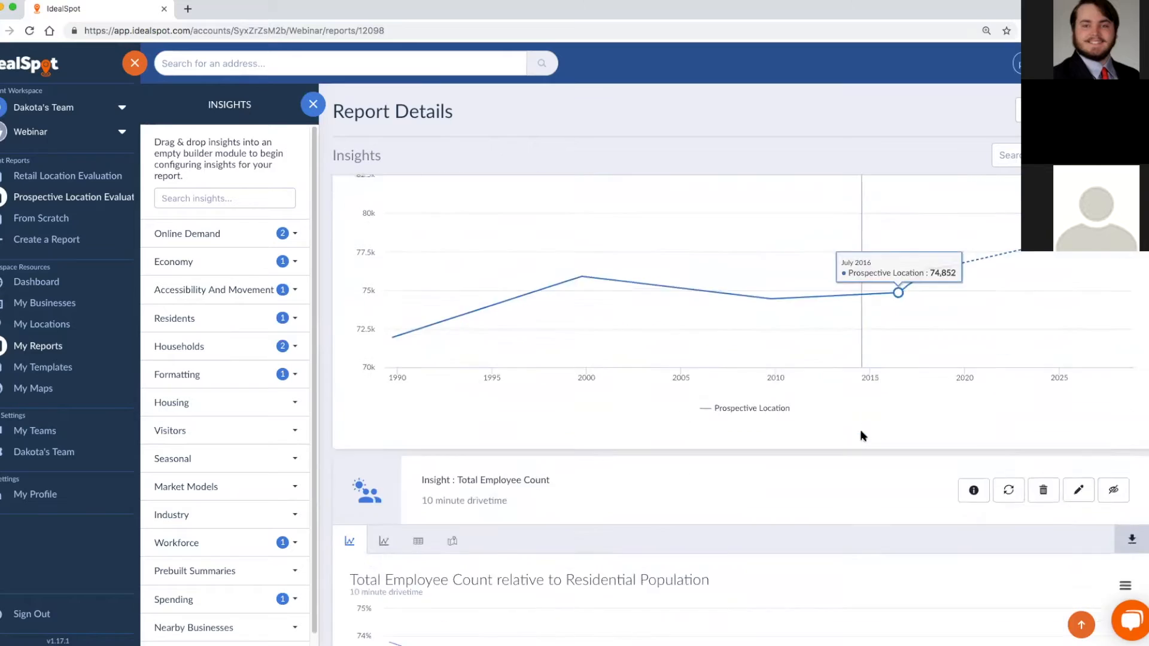
scroll(861, 435, up, 10)
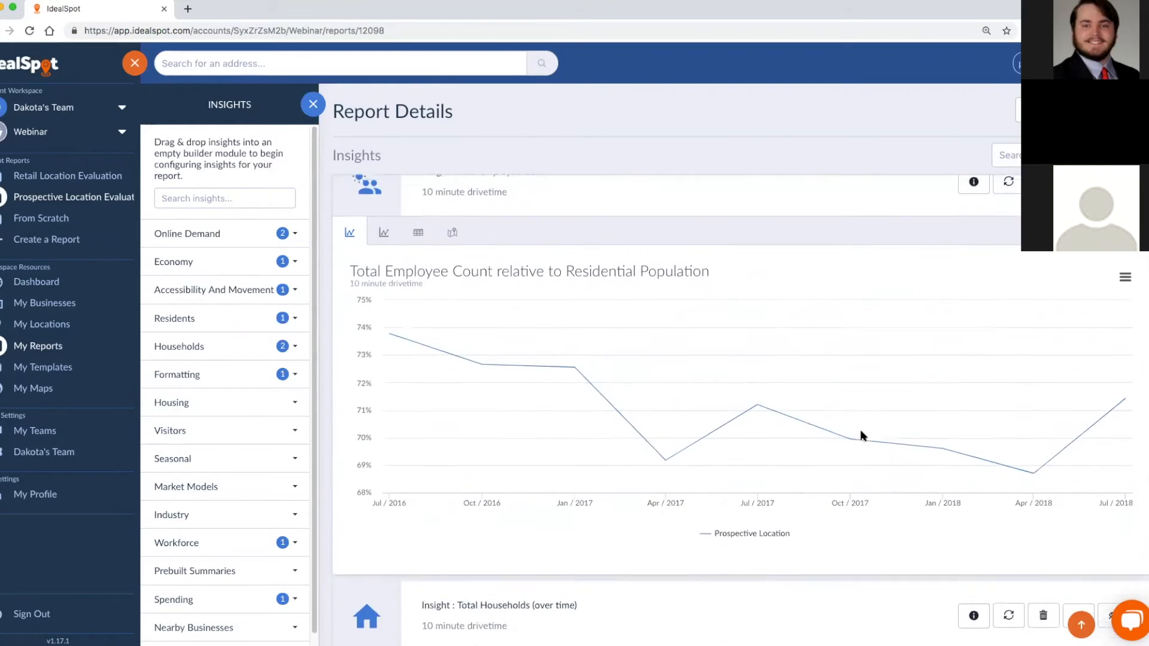
scroll(862, 436, up, 2)
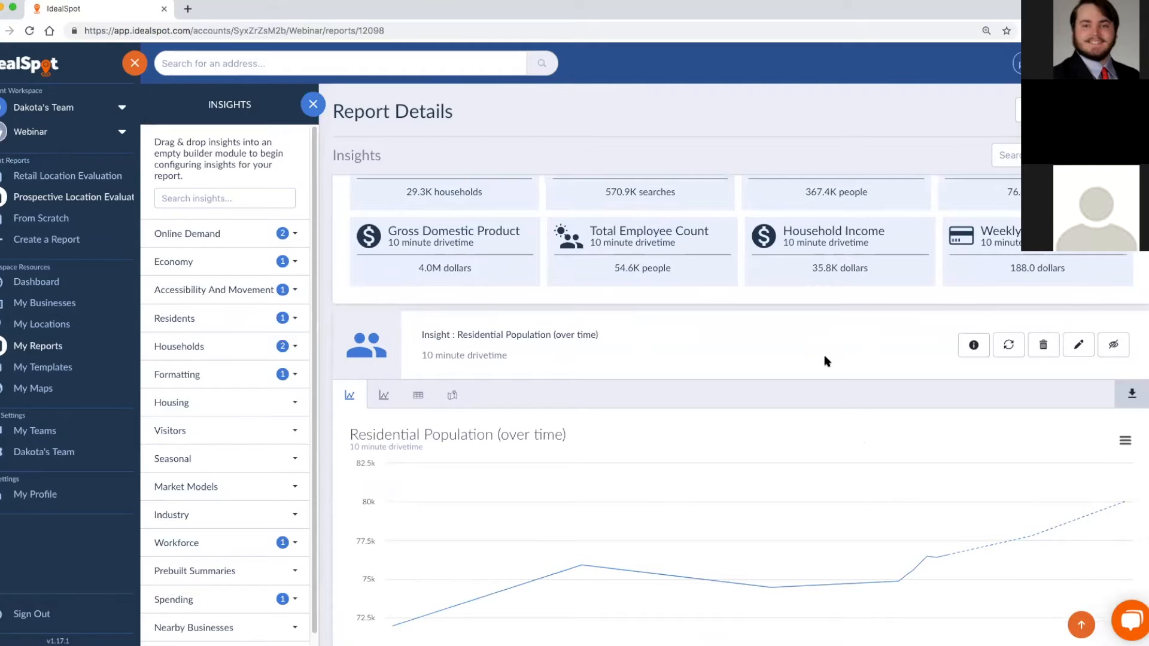
scroll(825, 359, up, 2)
scroll(385, 186, up, 2)
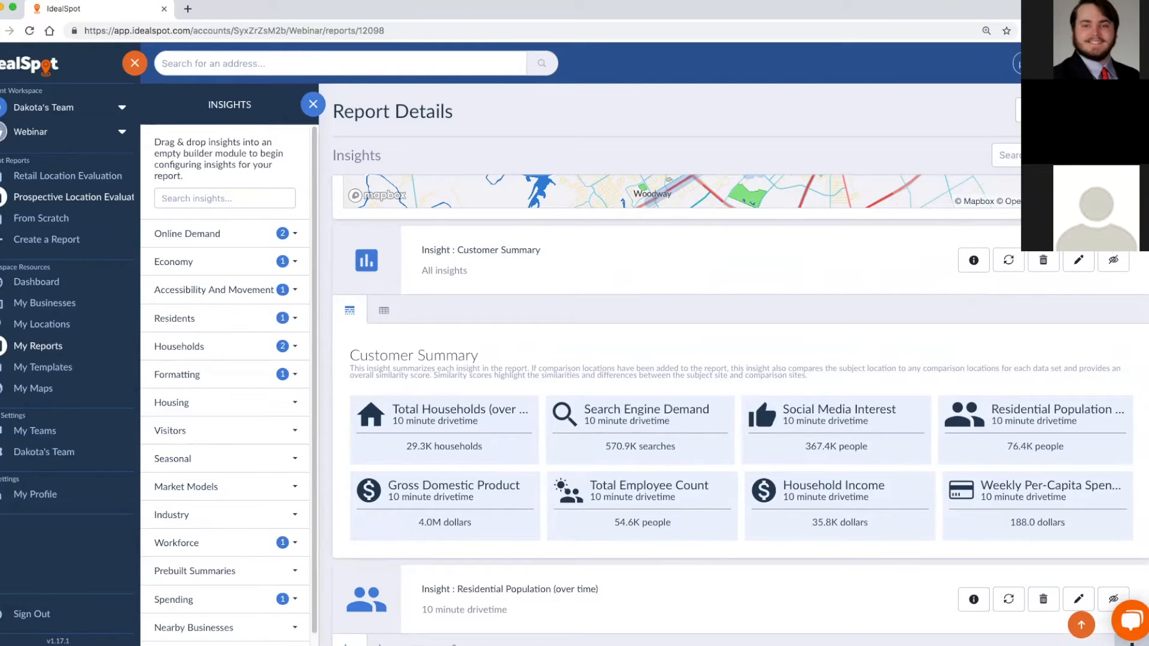
Reorder the report's insights so that Vehicle Traffic comes first, above the Trade Area Map, and save the order.
click(1117, 155)
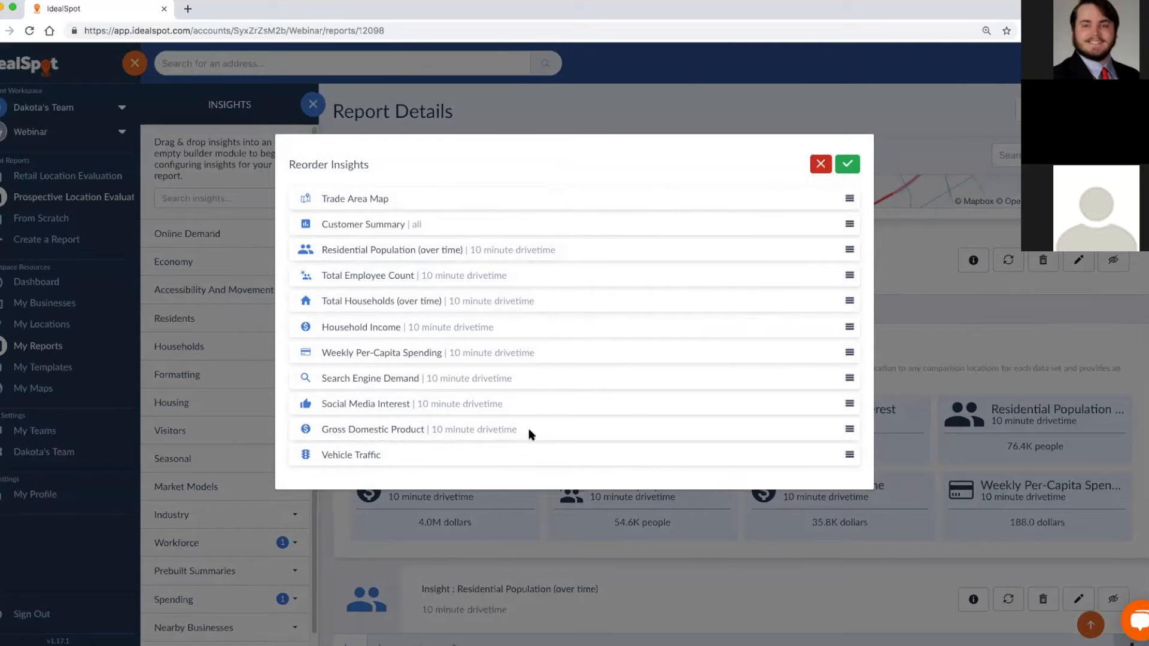
drag(393, 461, 401, 203)
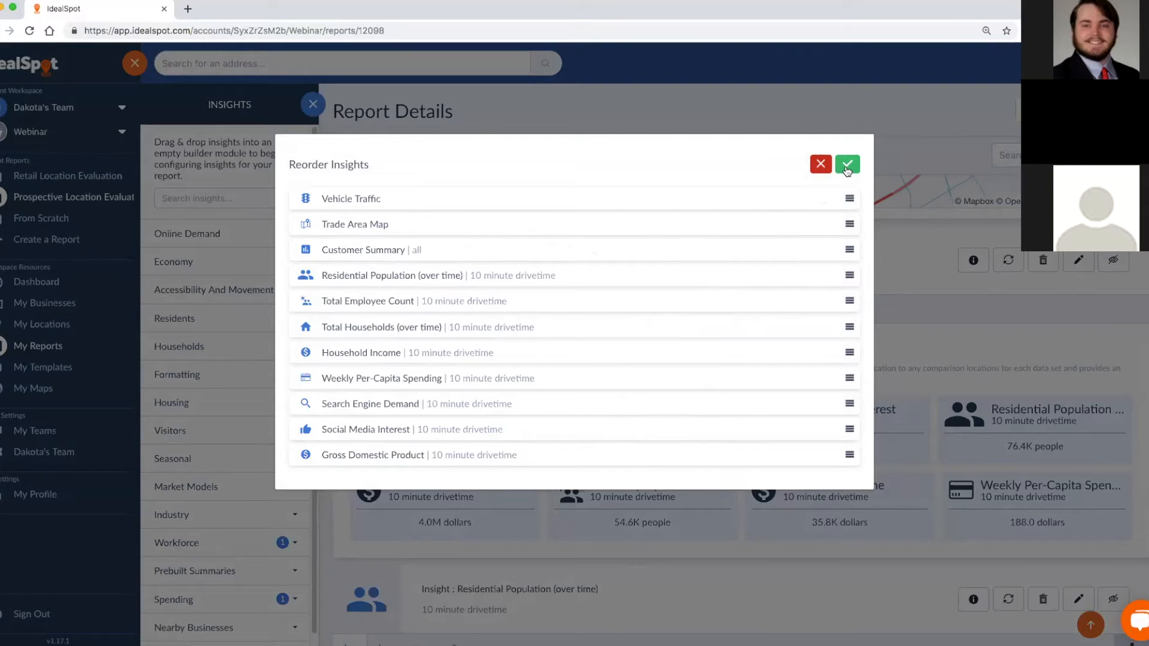
click(846, 165)
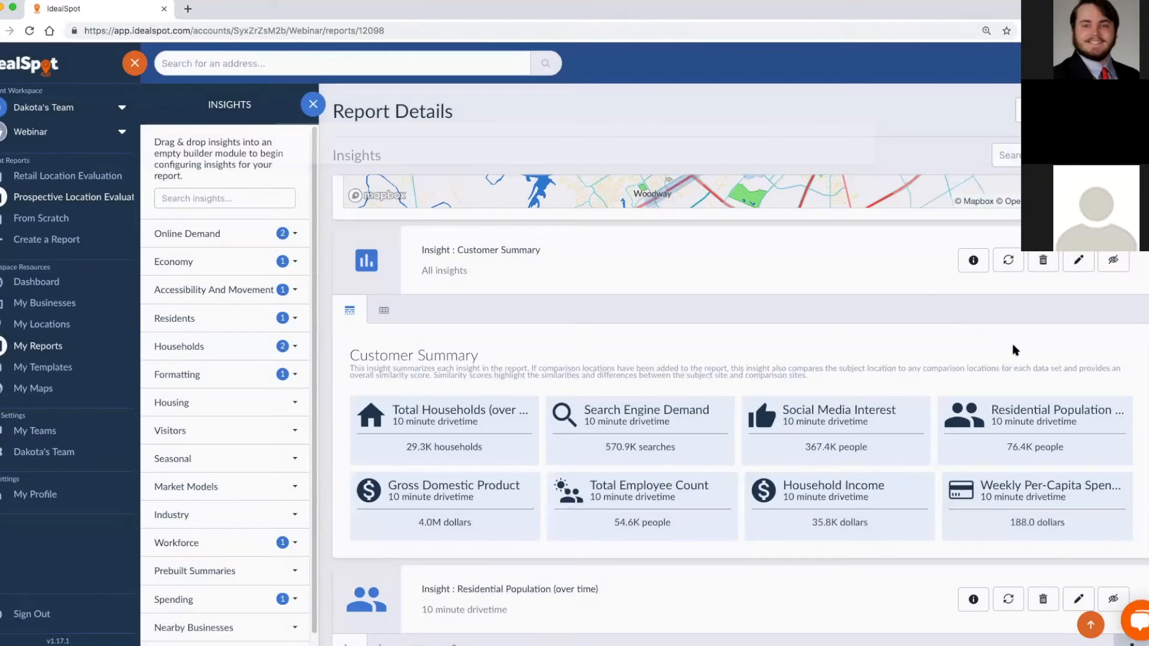
scroll(1137, 427, down, 5)
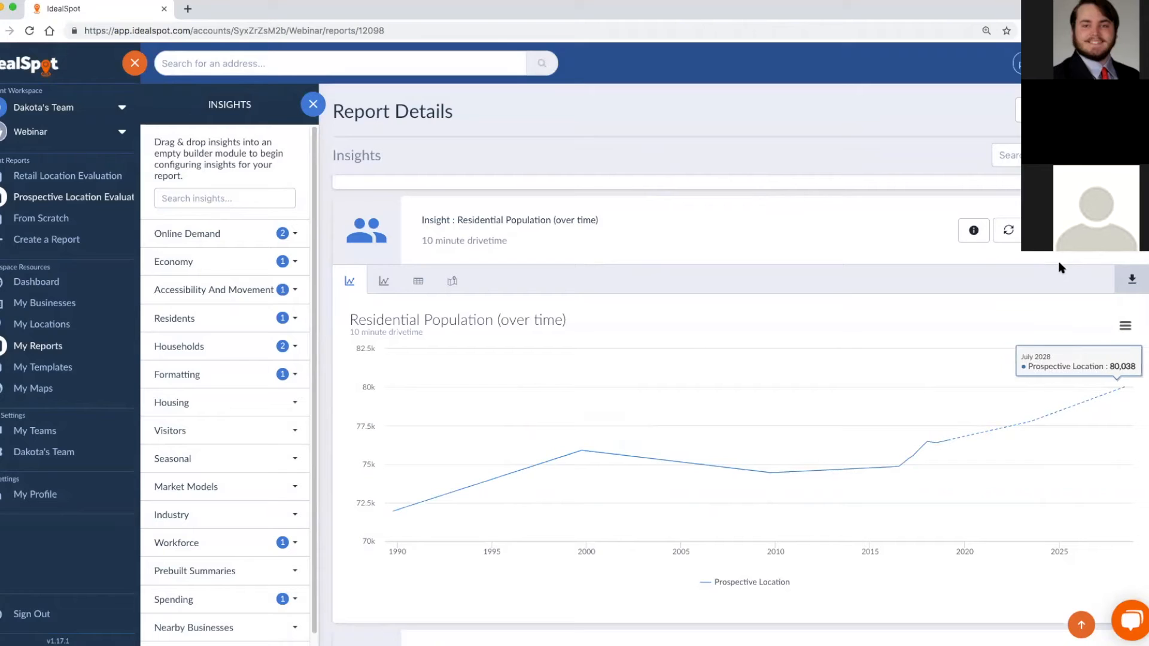
Move the Social Media Interest and Search Engine Demand insights directly below Vehicle Traffic in the report's insight order and save it.
click(1078, 230)
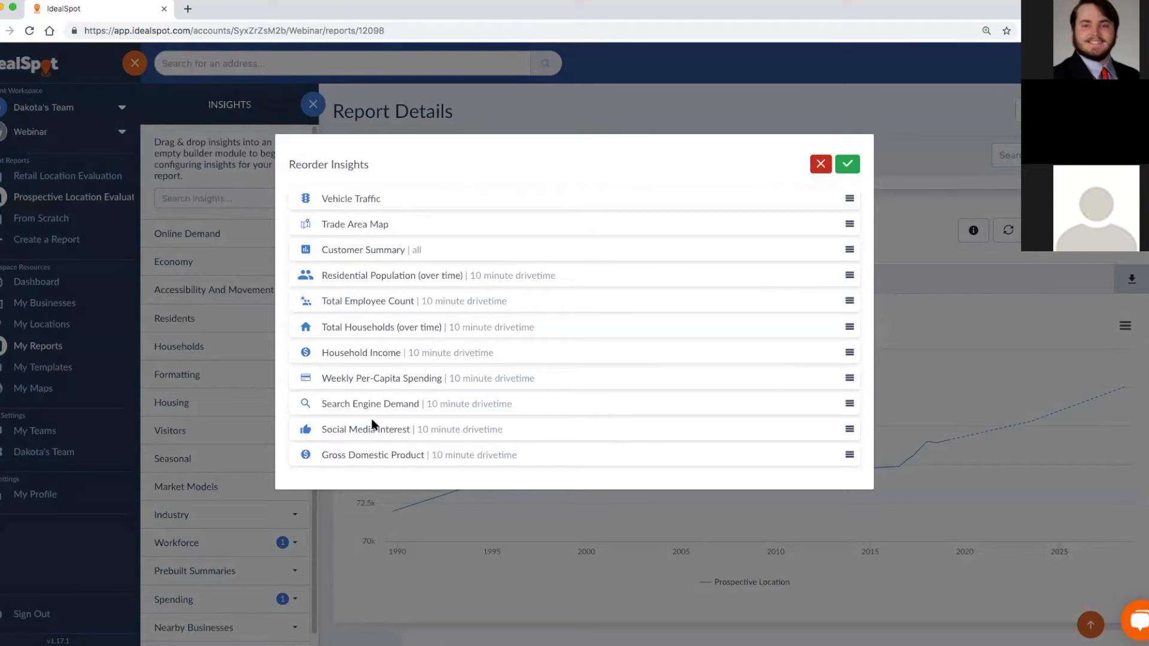
drag(371, 428, 378, 223)
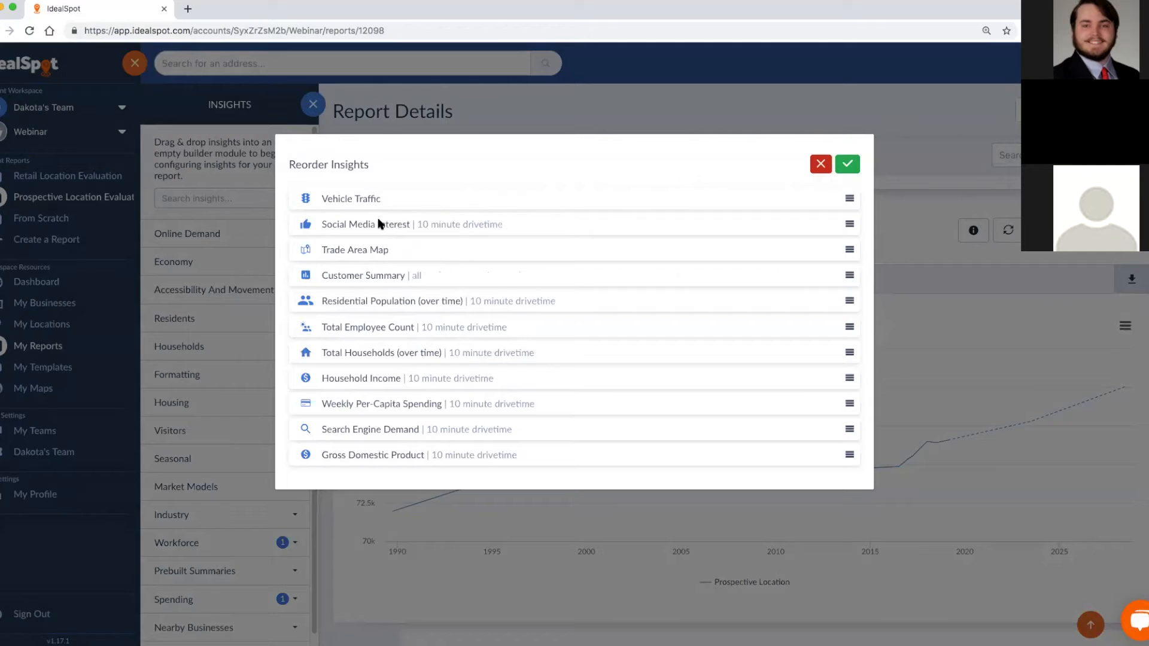
drag(325, 428, 333, 236)
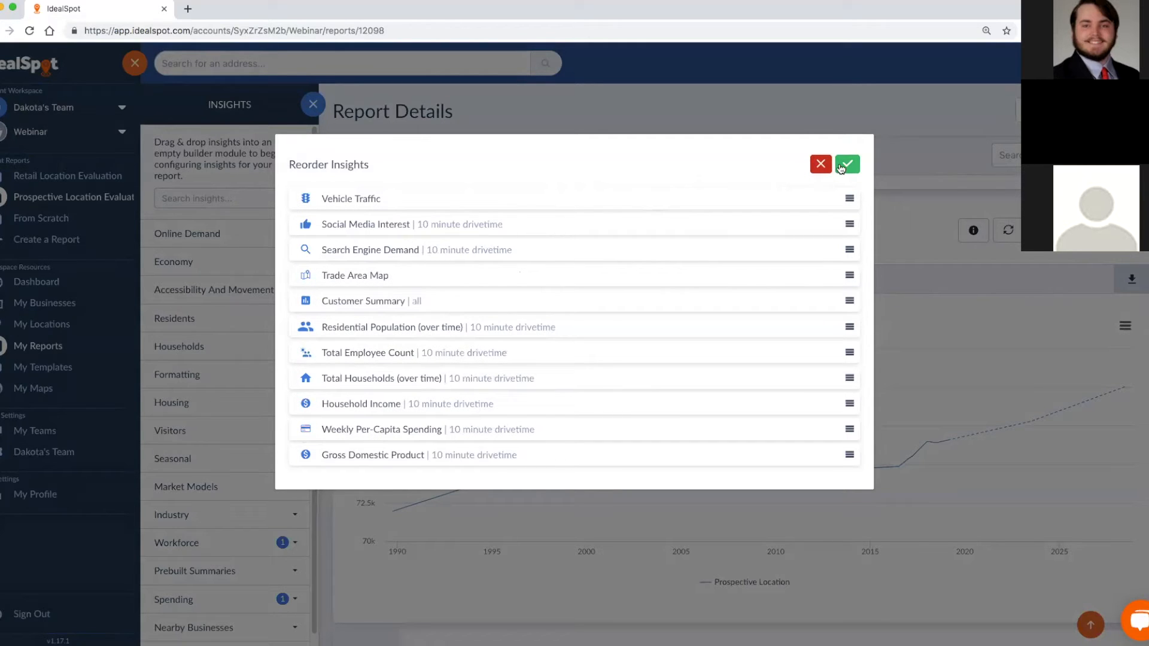
click(846, 166)
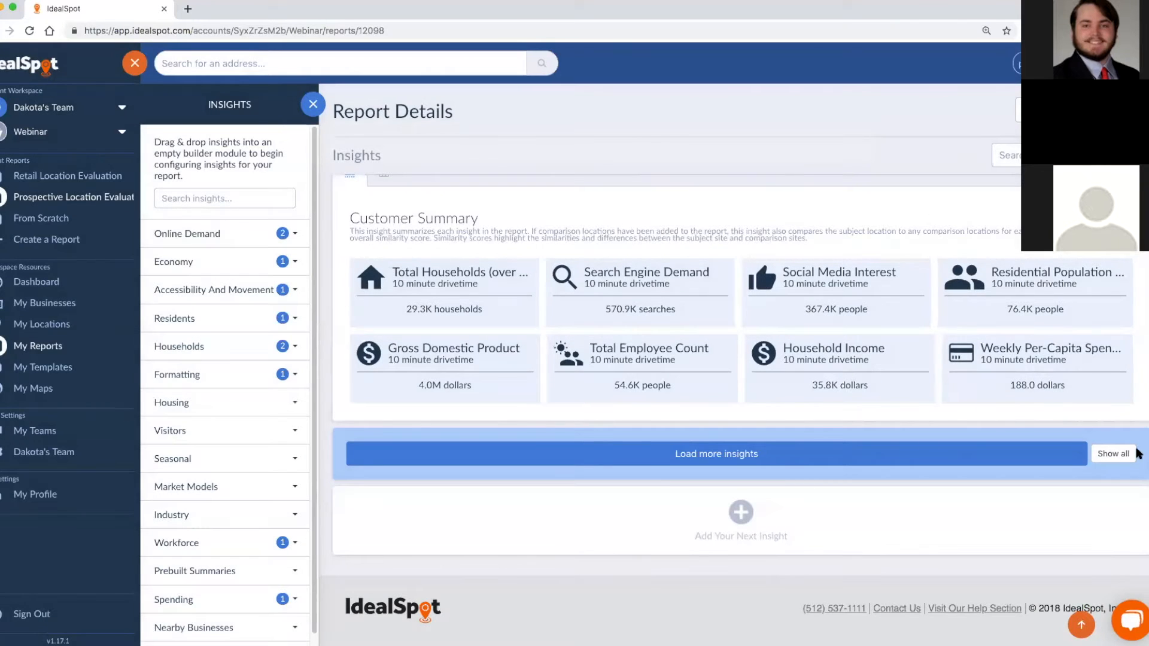
Examine the reordered report from Vehicle Traffic, Social Media Interest and Search Engine Demand down to the Gross Domestic Product insight.
scroll(1048, 383, up, 4)
scroll(1048, 379, up, 15)
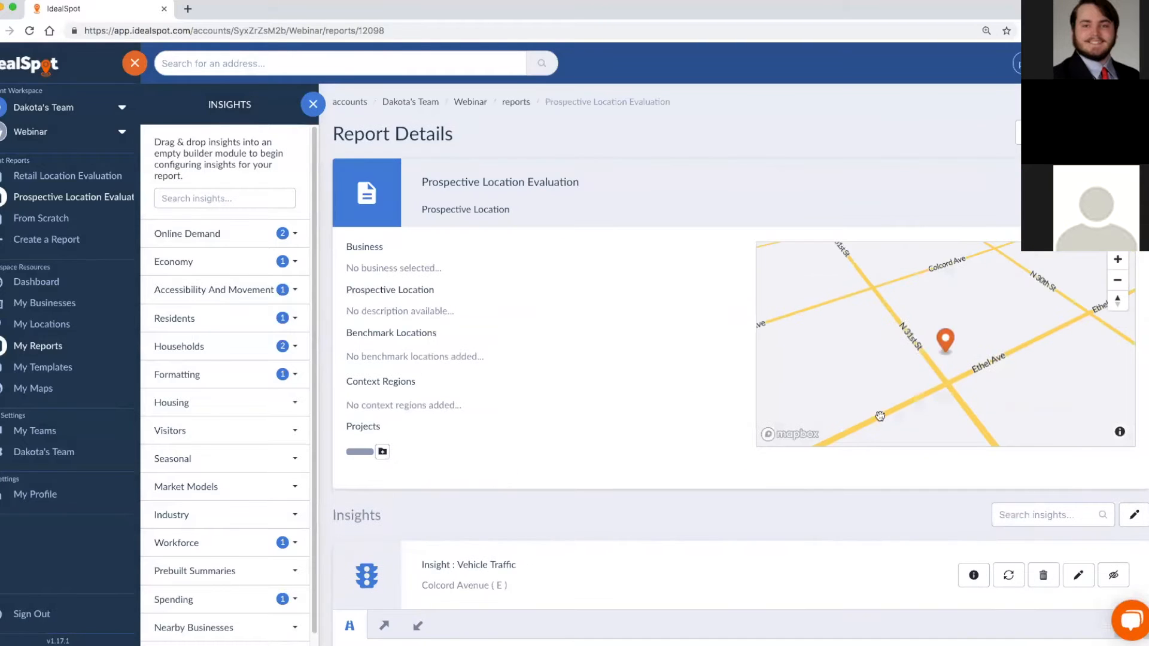
scroll(864, 502, down, 3)
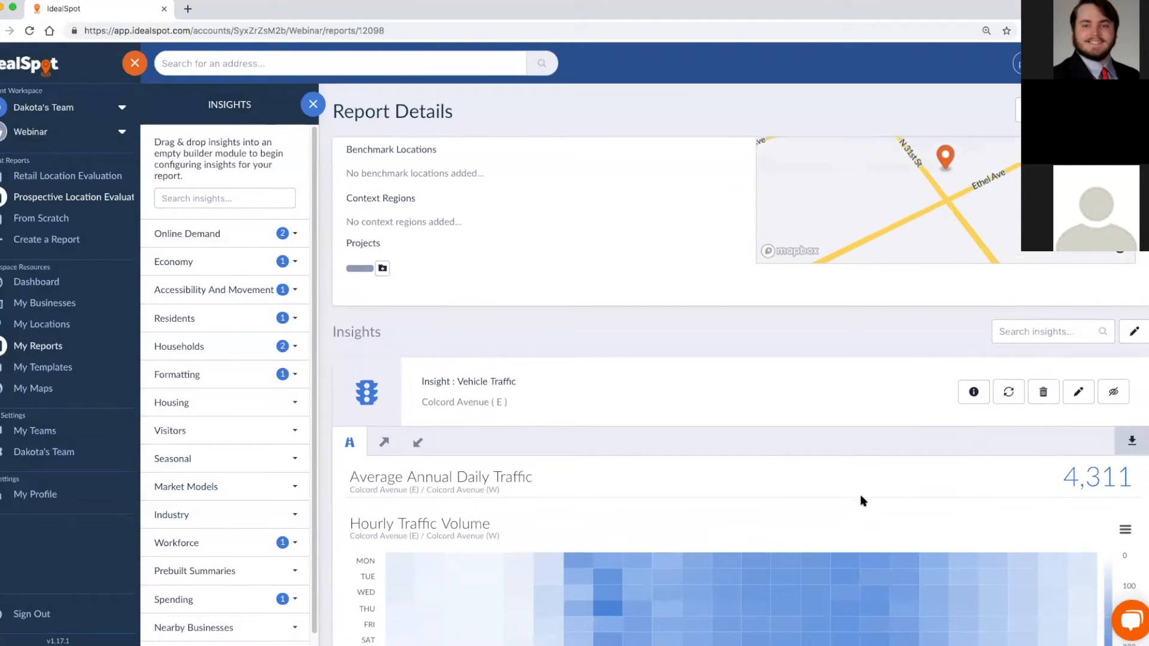
scroll(862, 500, down, 1)
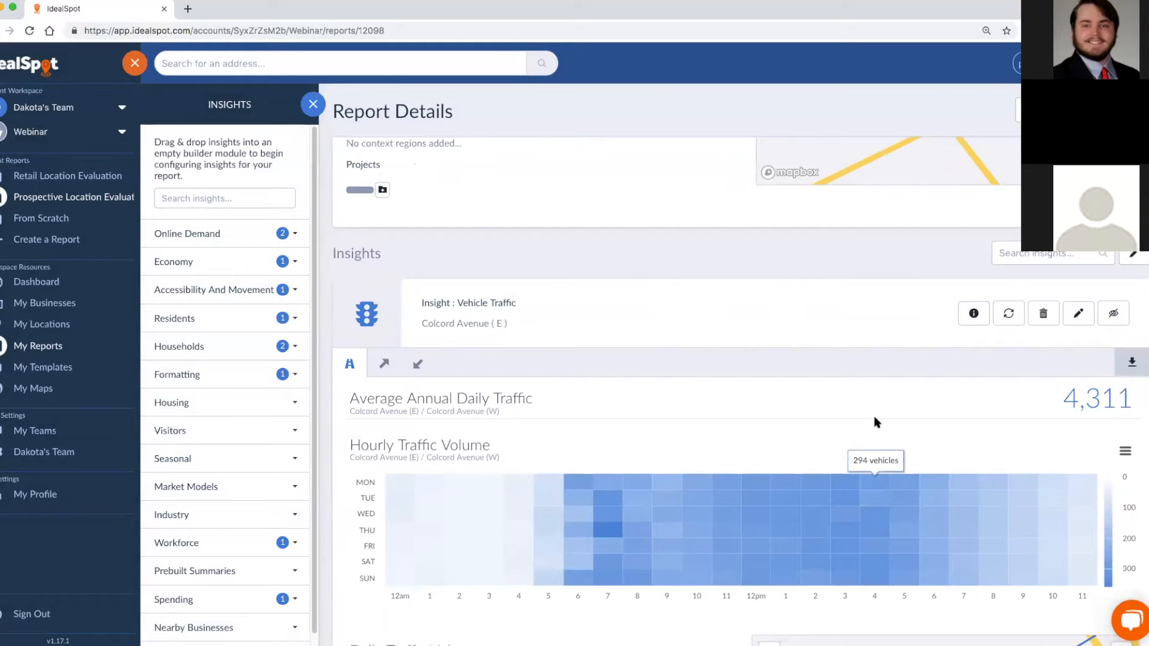
scroll(874, 422, down, 5)
scroll(876, 421, down, 2)
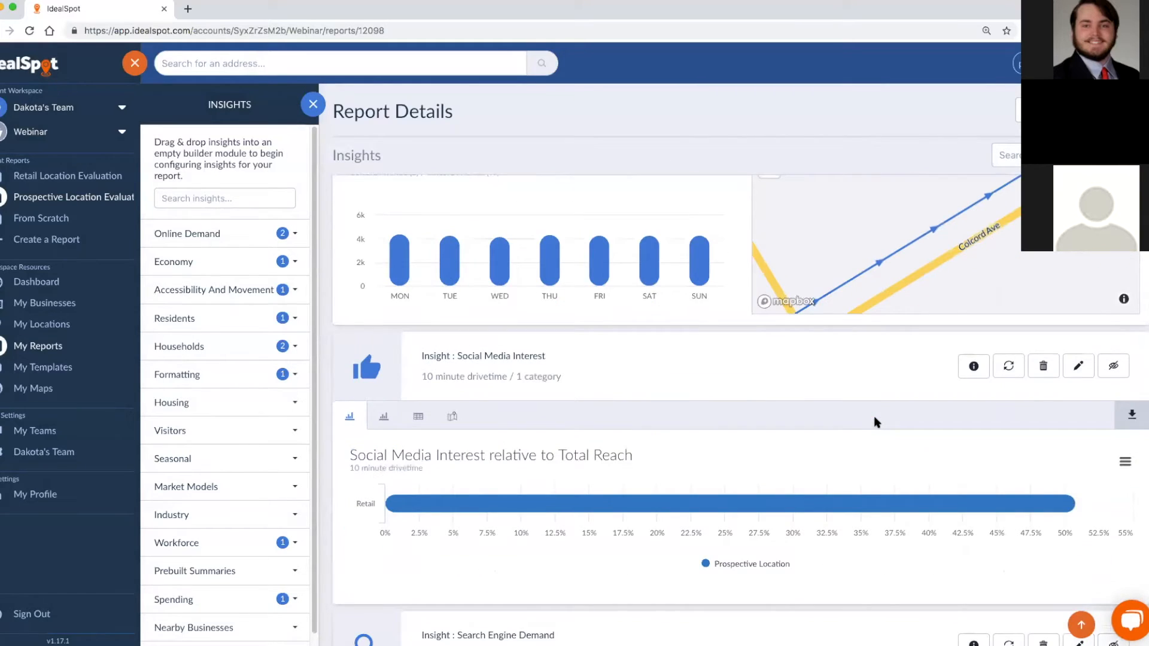
scroll(875, 422, down, 5)
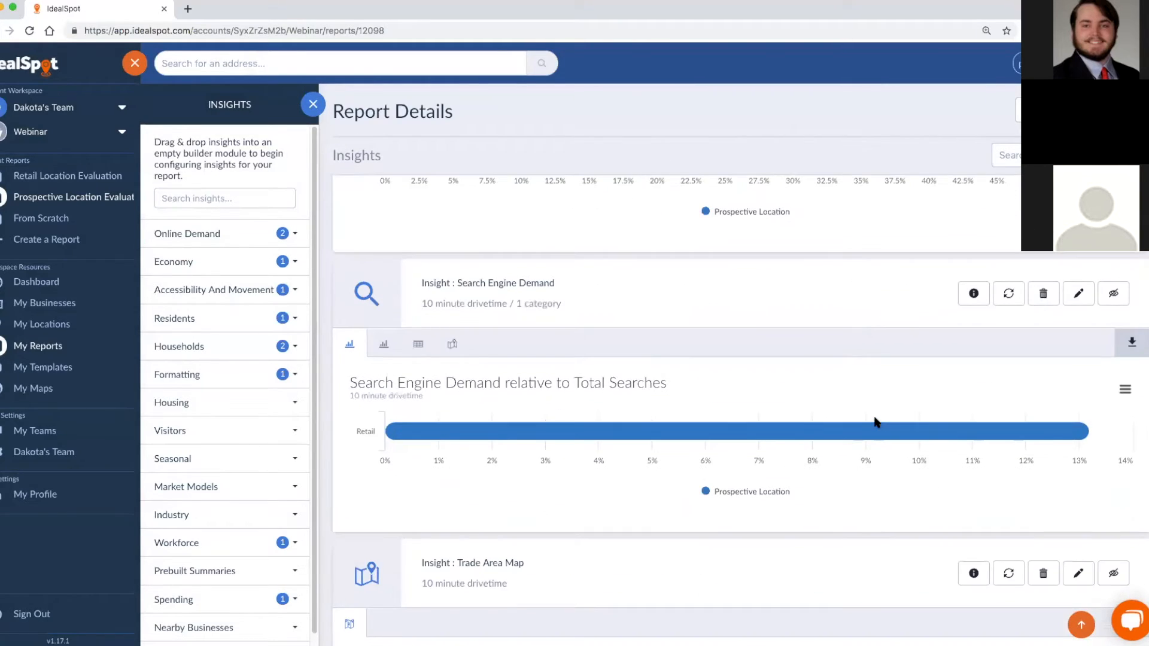
scroll(876, 422, down, 2)
scroll(875, 422, up, 12)
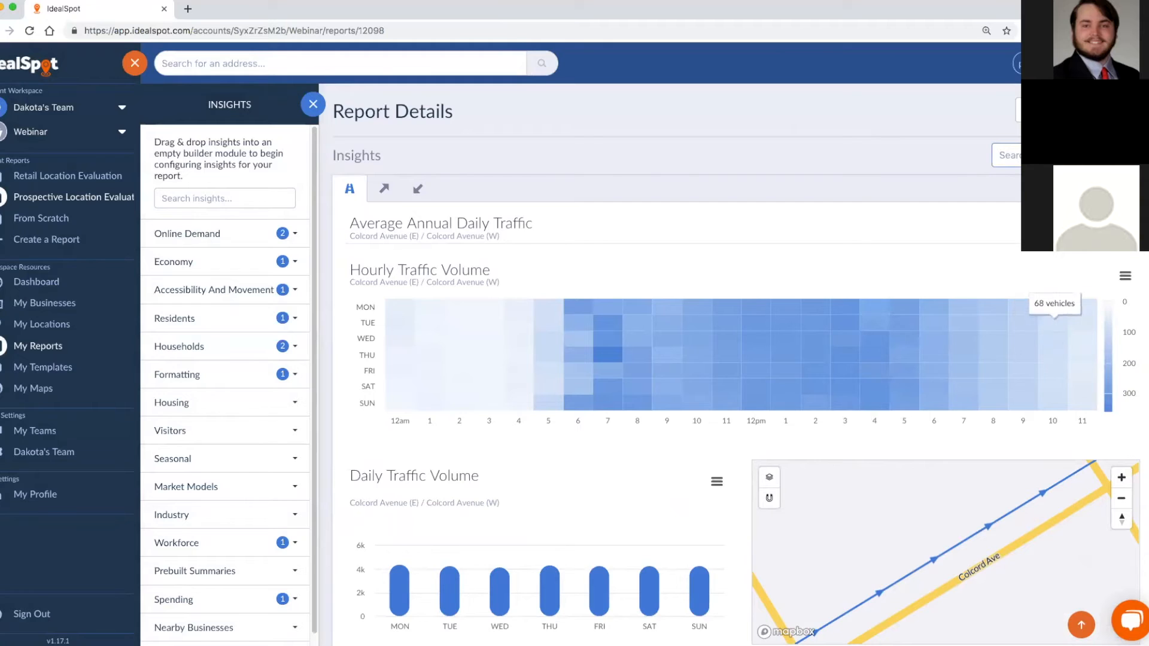
scroll(1077, 302, down, 12)
scroll(999, 155, down, 15)
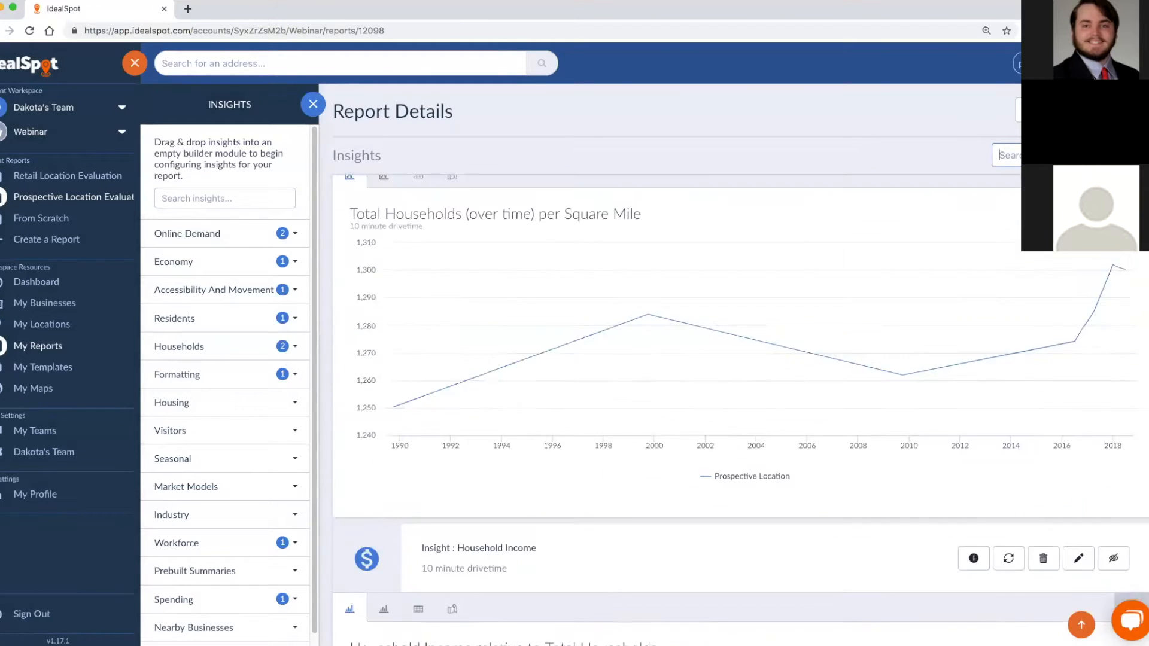
scroll(740, 409, down, 20)
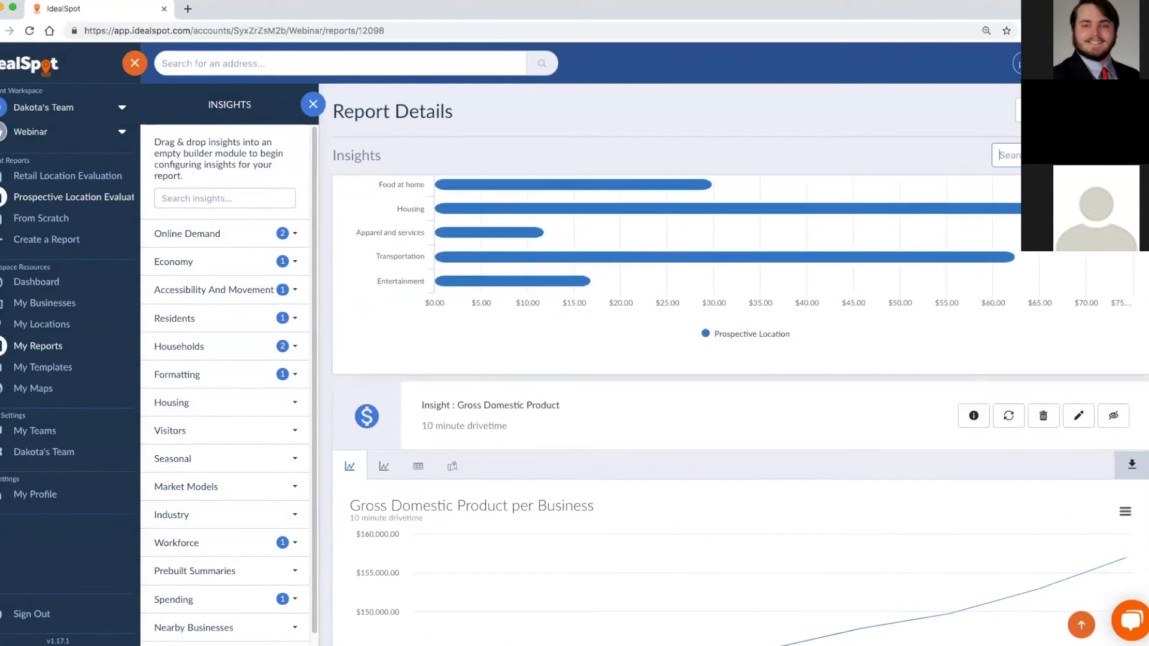
scroll(740, 410, up, 10)
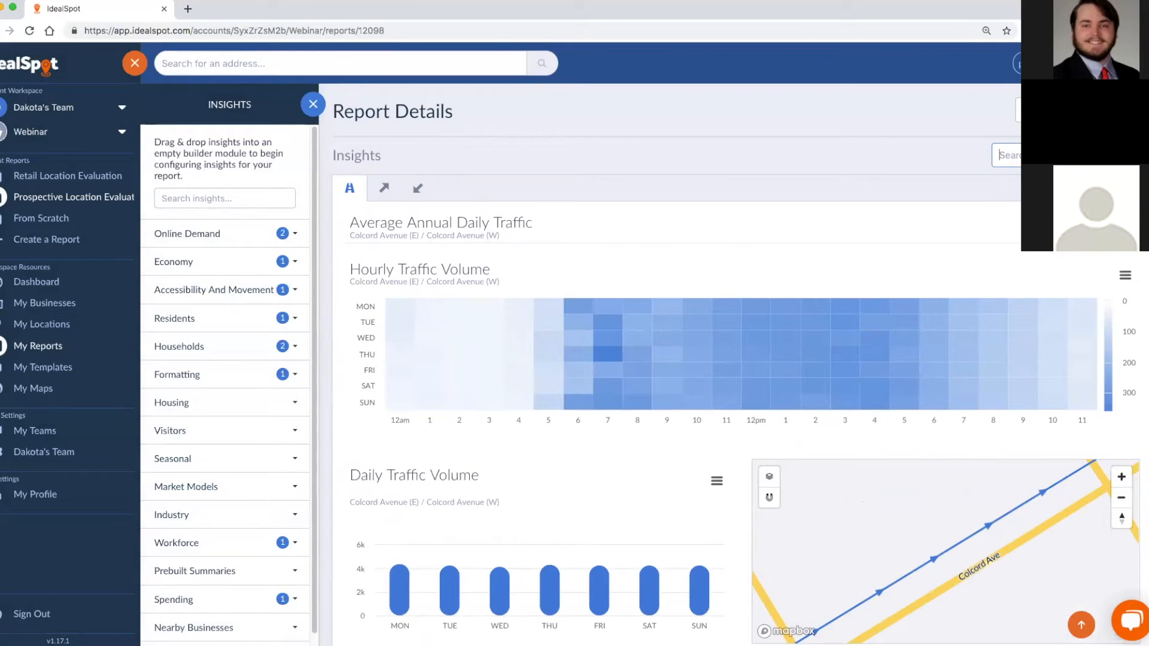
Filter the report's insights by "resid" to view the Residential Population chart, and clear the filter.
text(re)
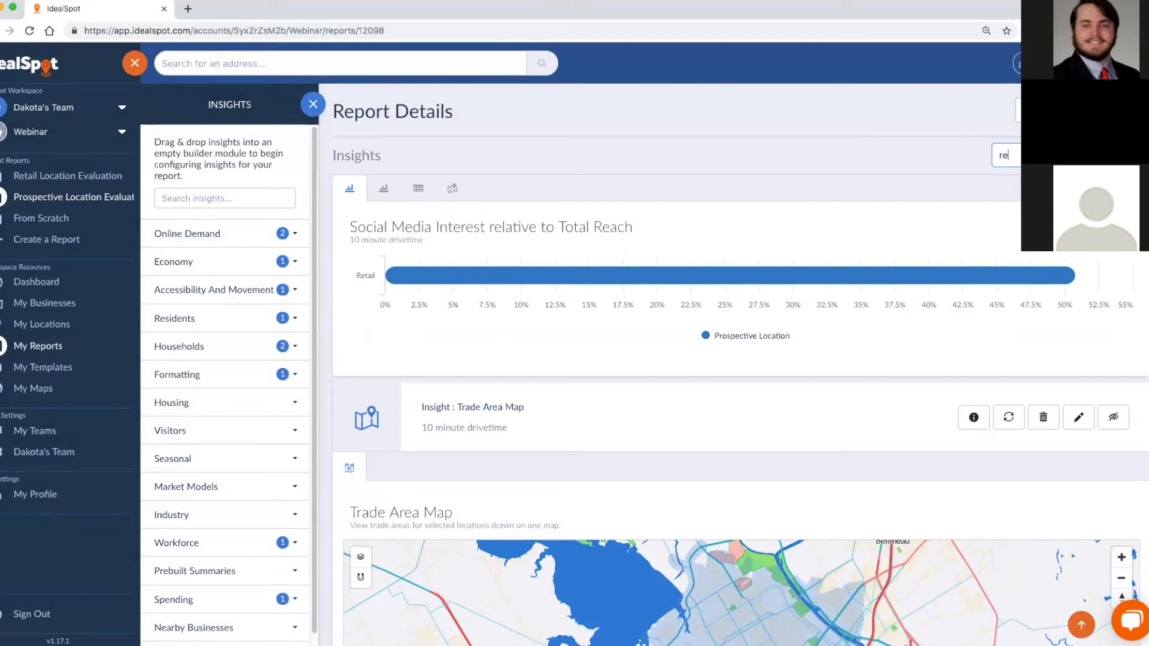
text(sid)
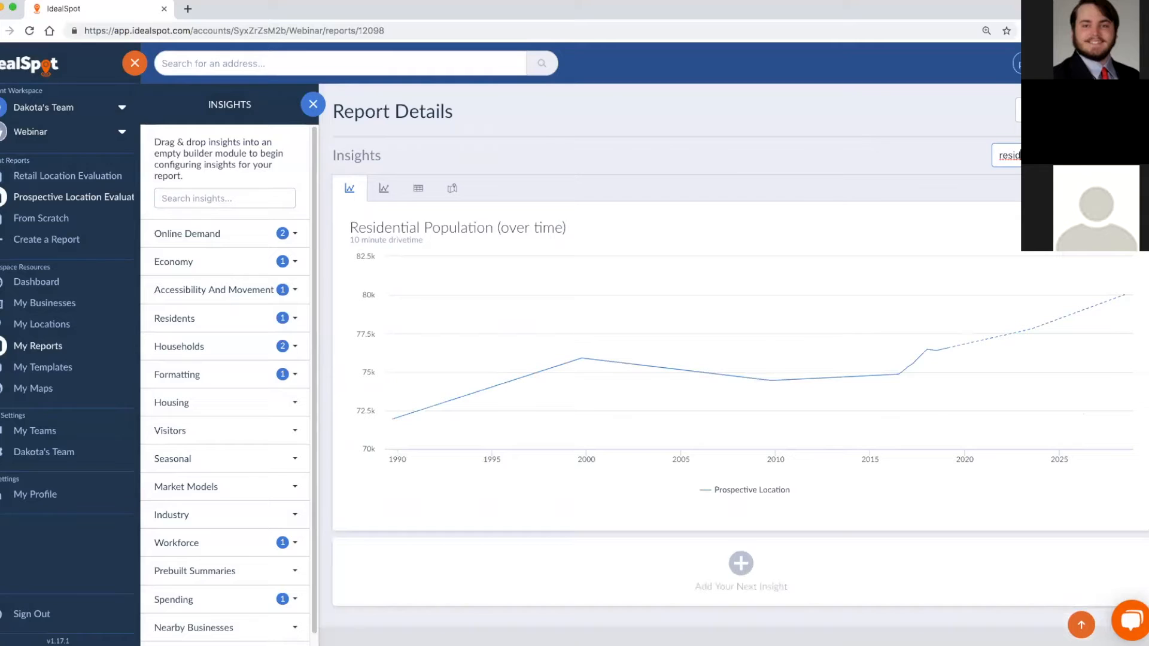
scroll(894, 332, up, 3)
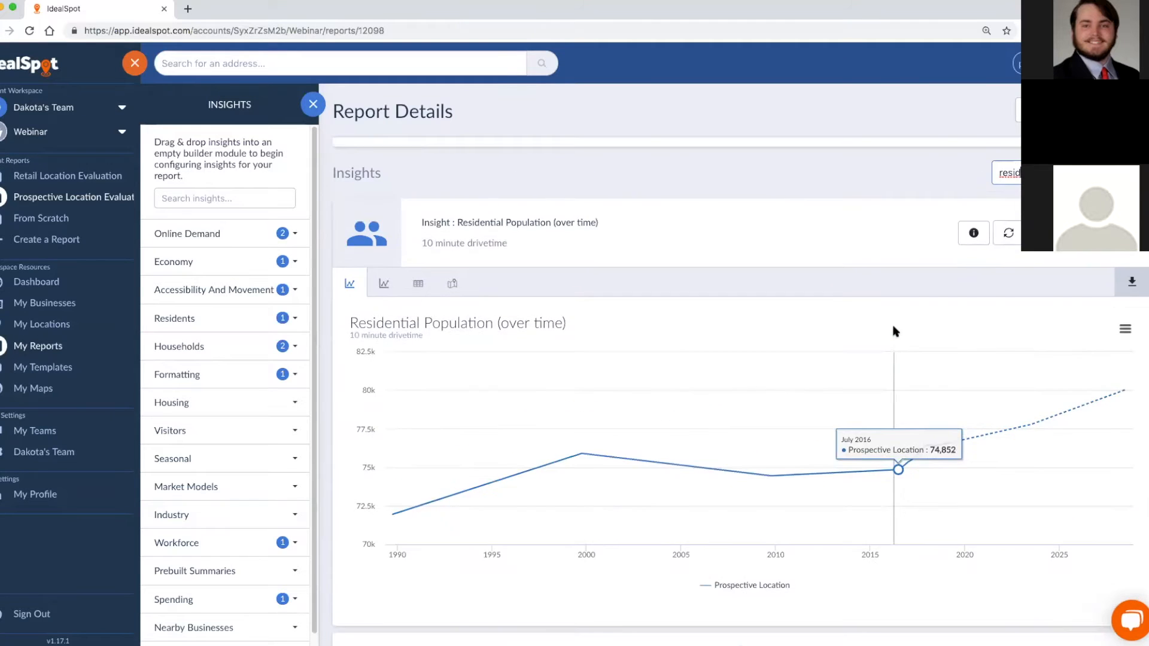
scroll(894, 331, down, 1)
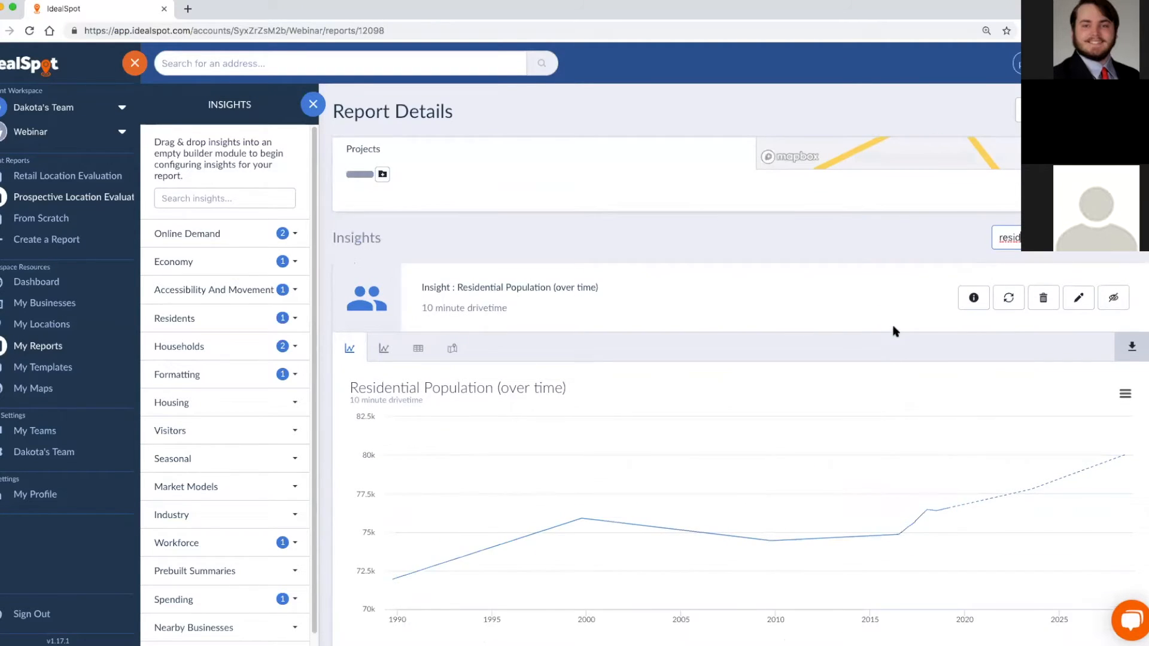
scroll(901, 353, down, 1)
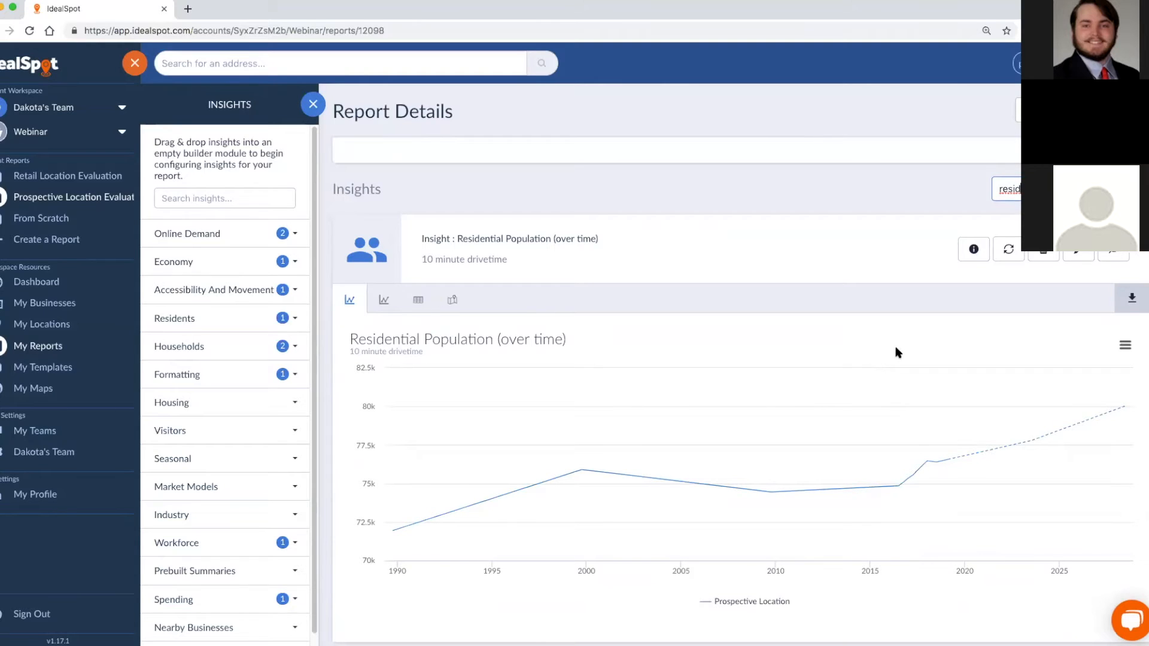
scroll(897, 352, down, 1)
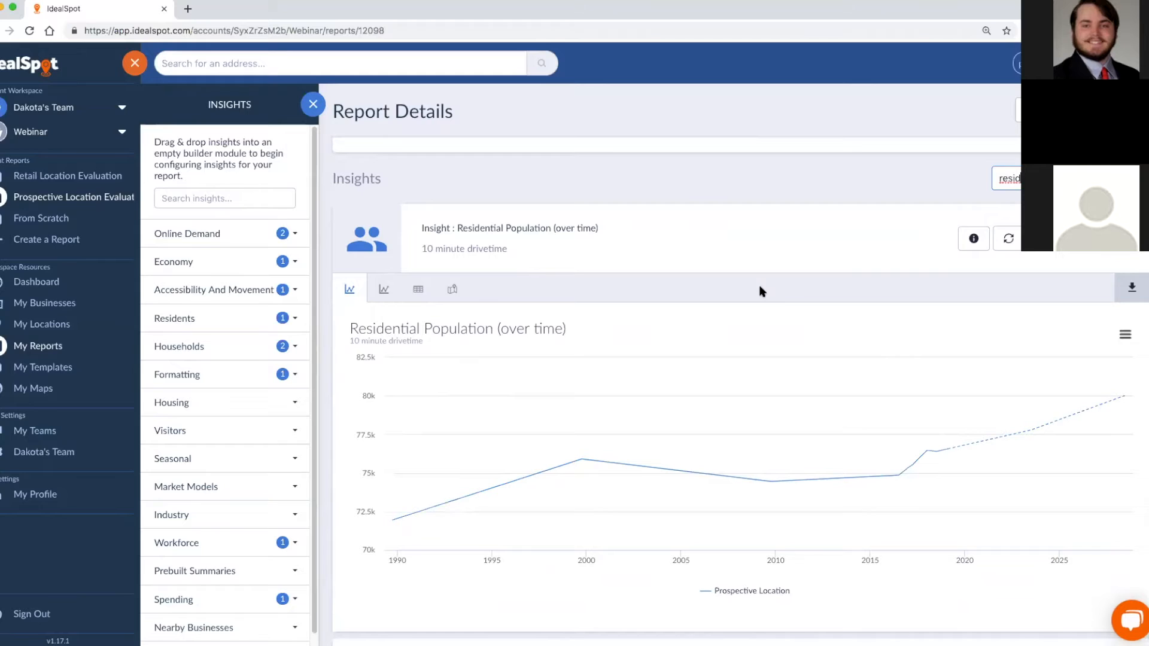
scroll(812, 298, down, 1)
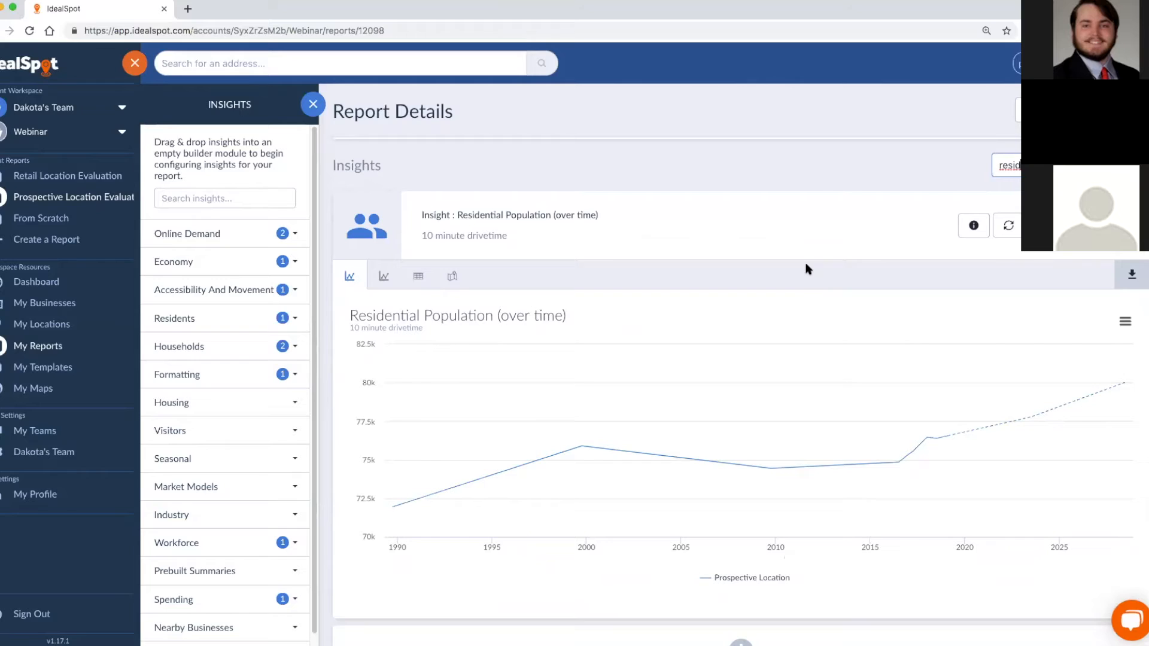
double_click(1020, 165)
key(BackSpace)
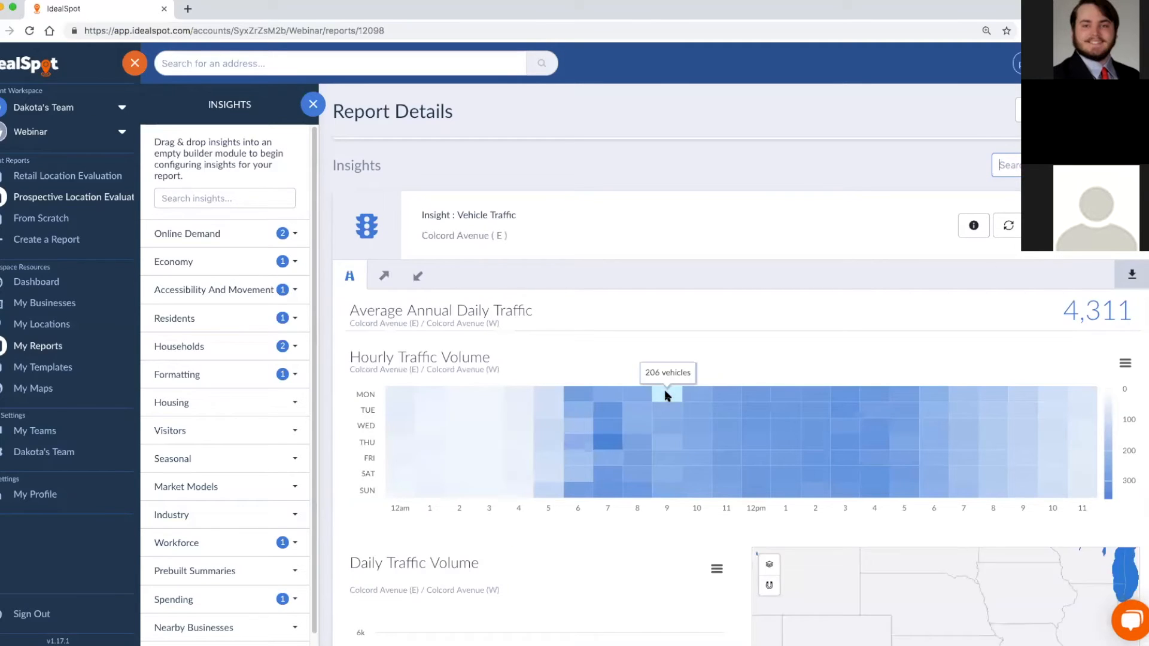
Review the Vehicle Traffic insight and view the Social Media Interest chart as people counts instead of percentages of total reach.
scroll(731, 377, up, 6)
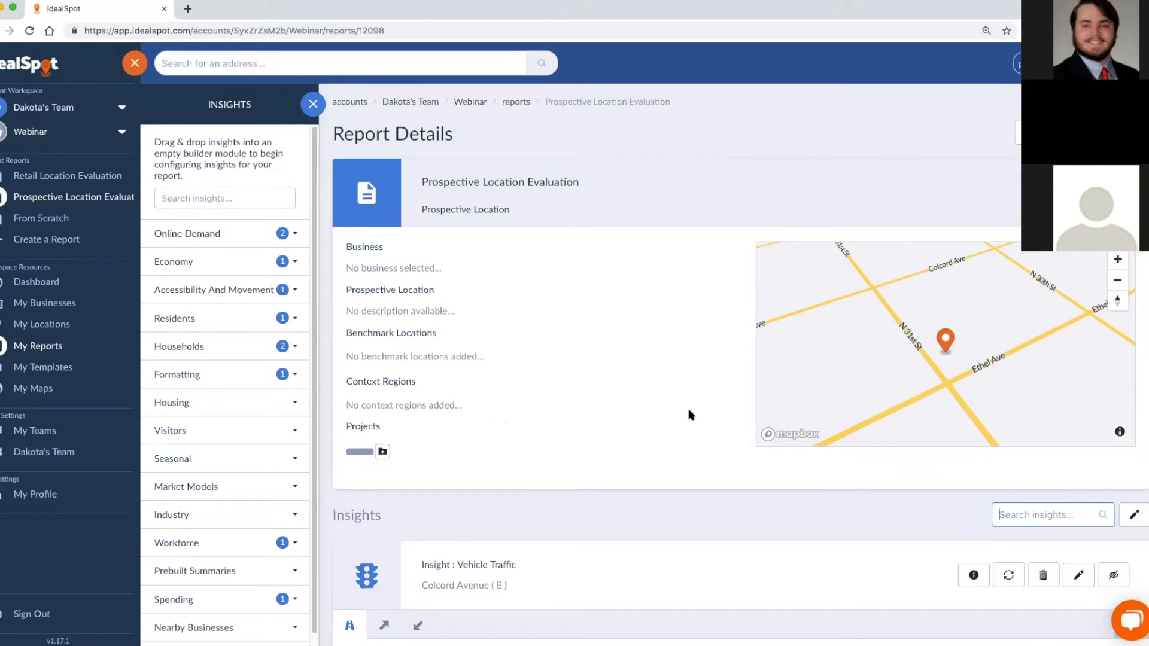
scroll(691, 414, down, 5)
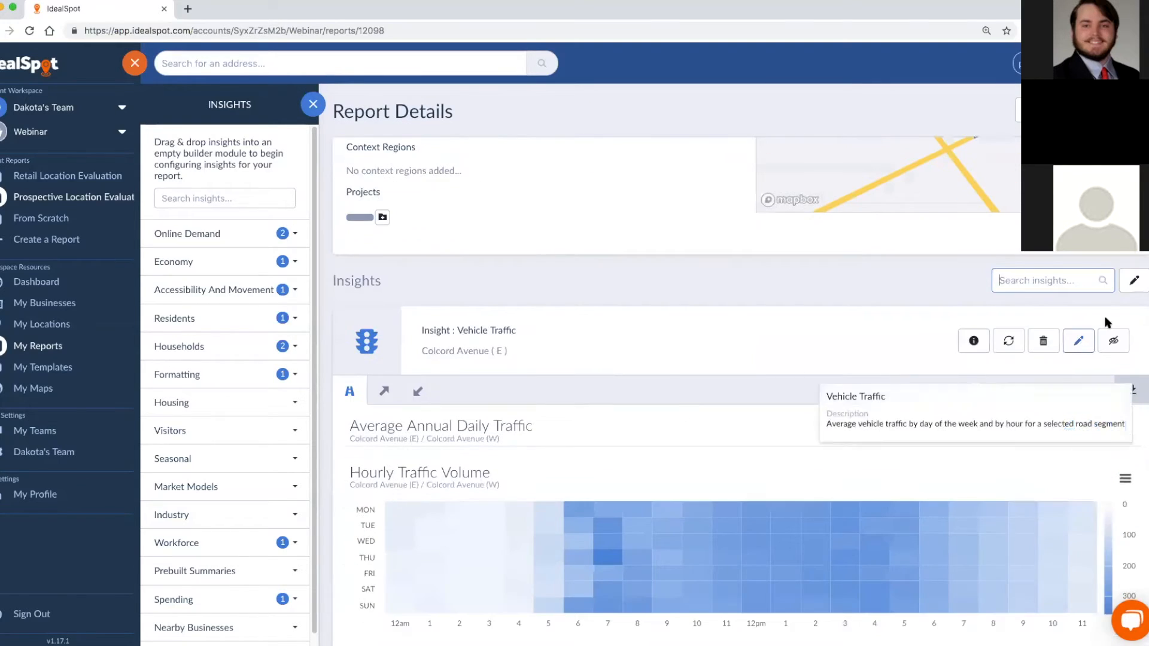
scroll(438, 638, down, 3)
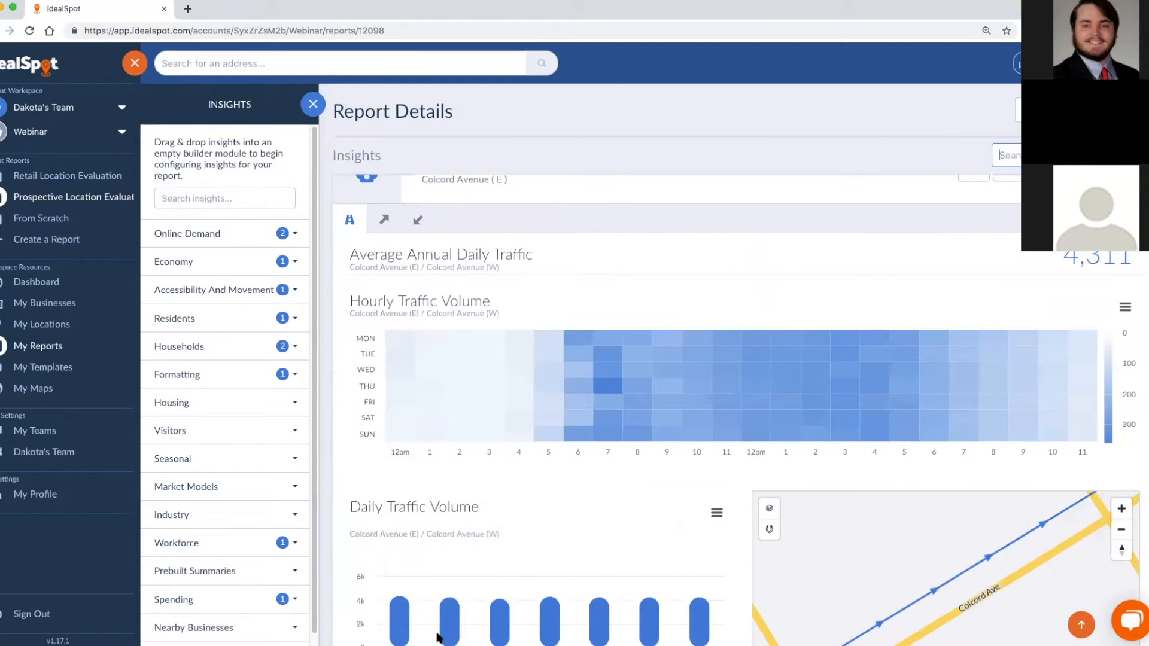
scroll(438, 639, up, 2)
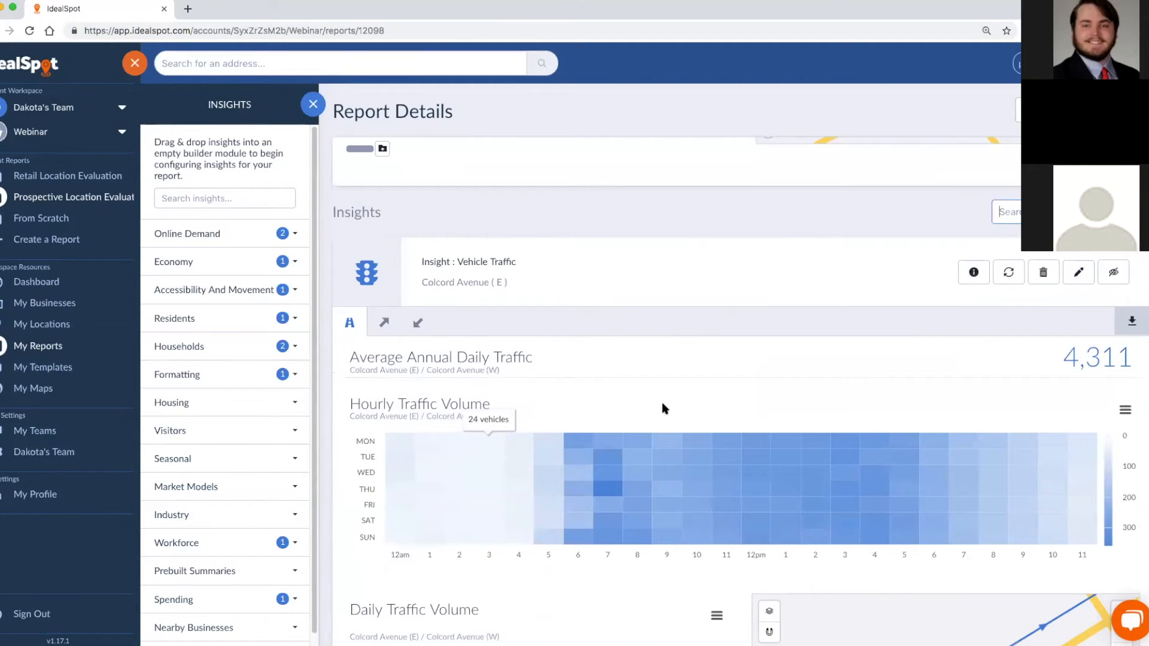
scroll(765, 400, down, 1)
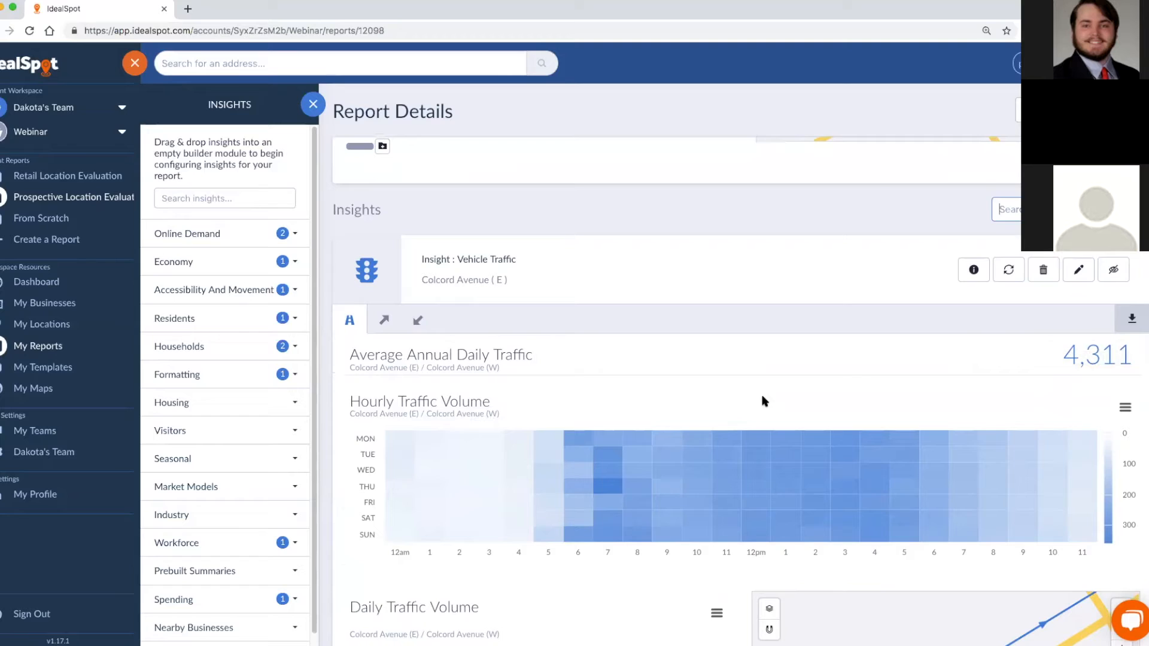
scroll(764, 400, down, 10)
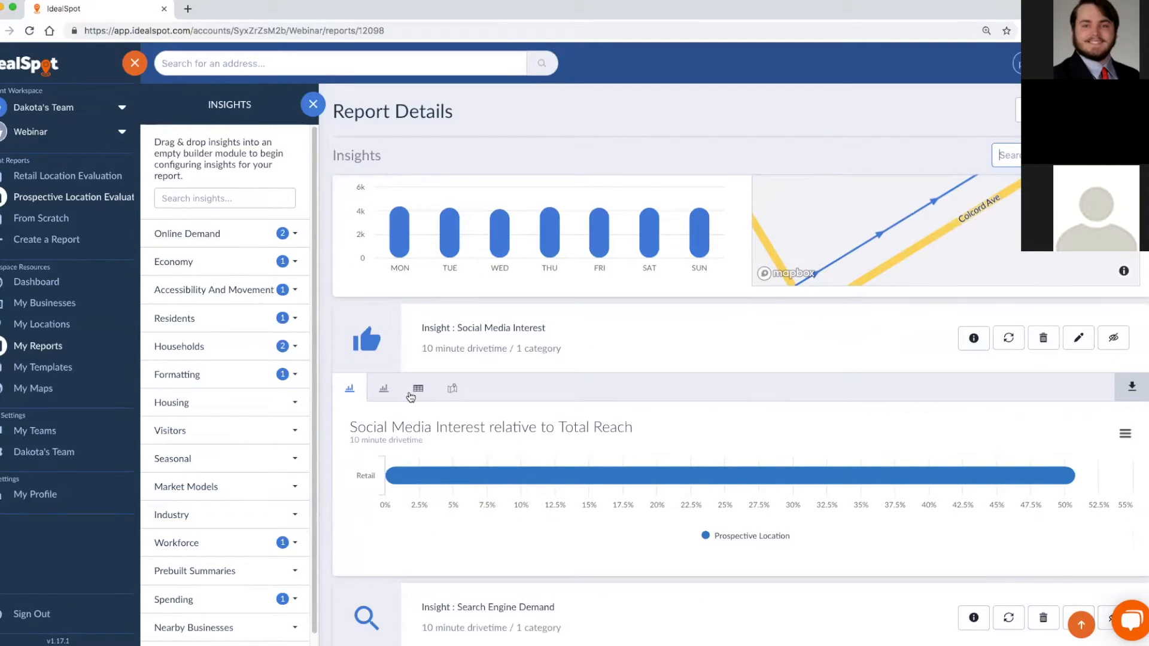
click(393, 395)
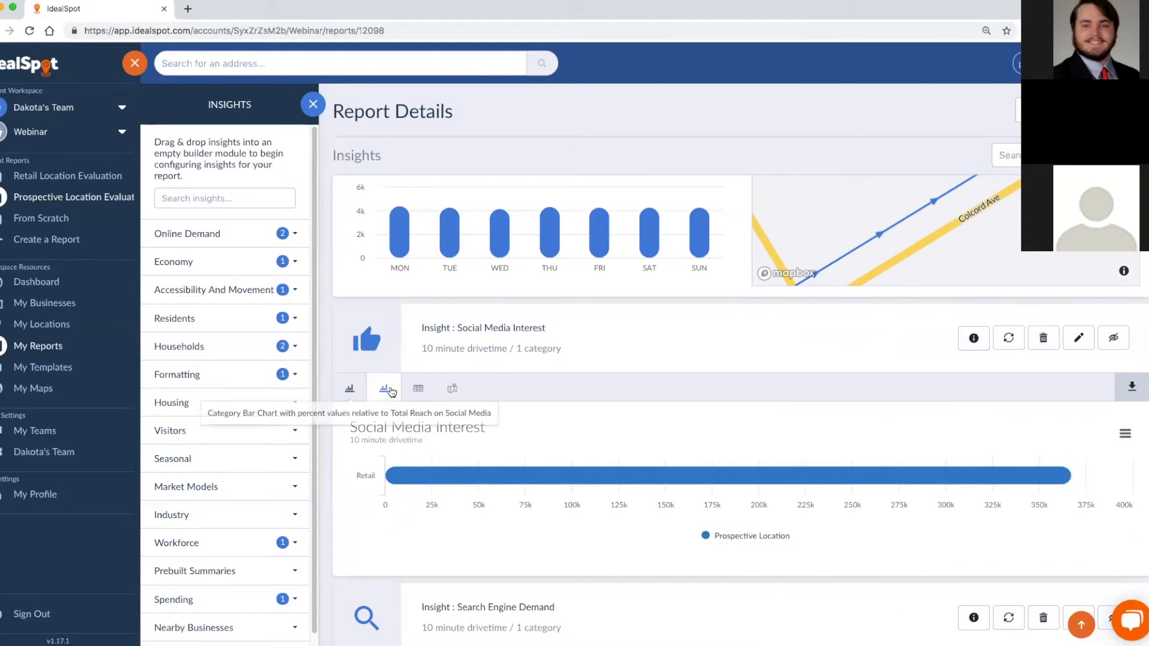
Save the report as a template named "Webinar 1" in the Webinar project with the Location Analysis report type, and review its insights.
scroll(577, 386, up, 7)
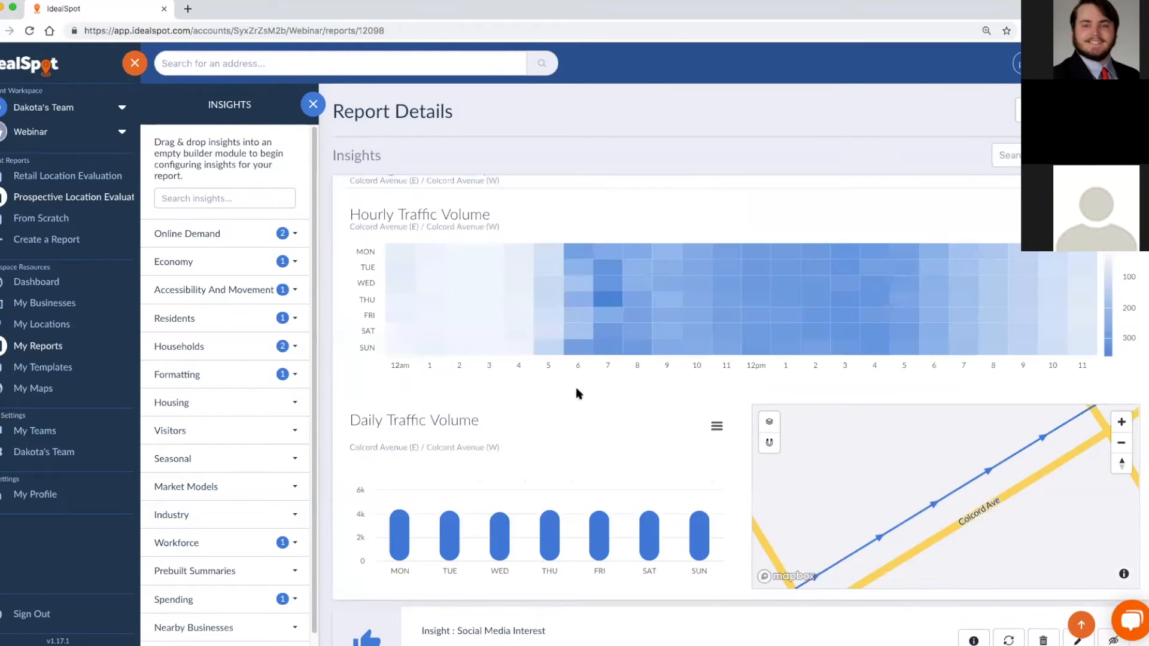
scroll(575, 386, up, 5)
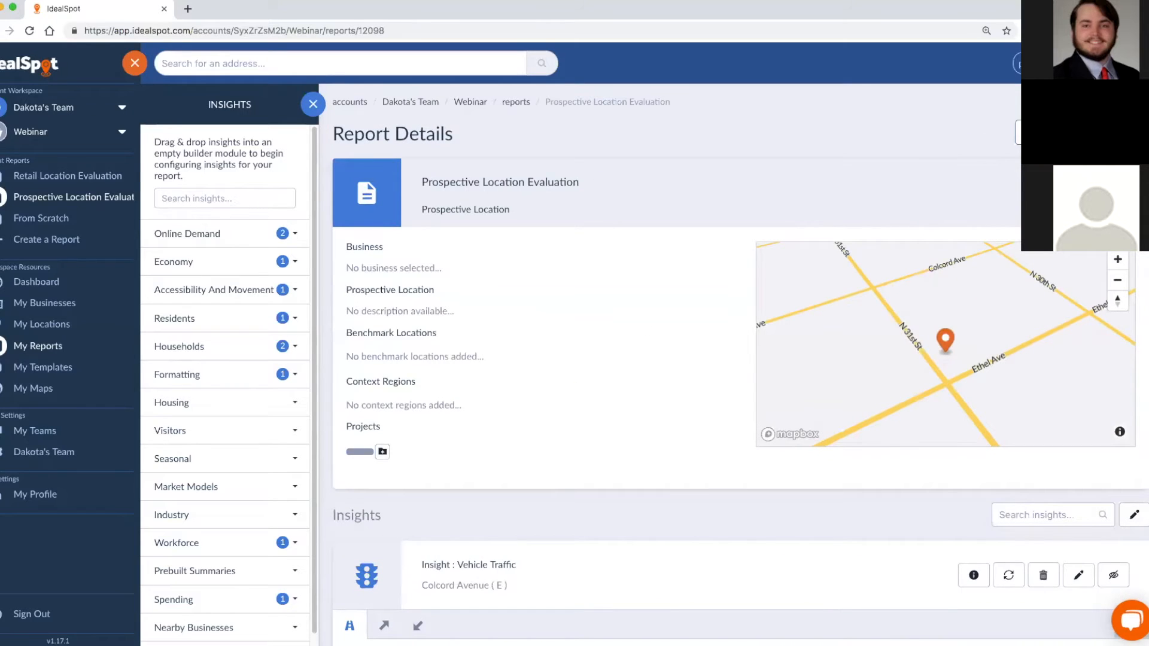
click(1067, 132)
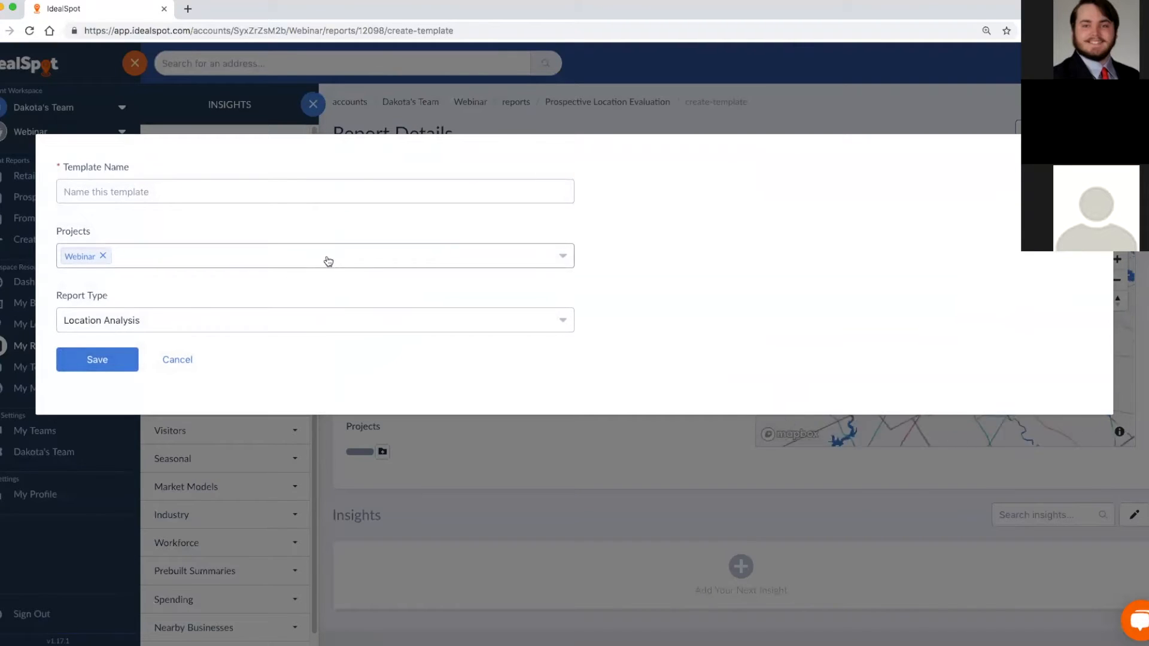
click(116, 193)
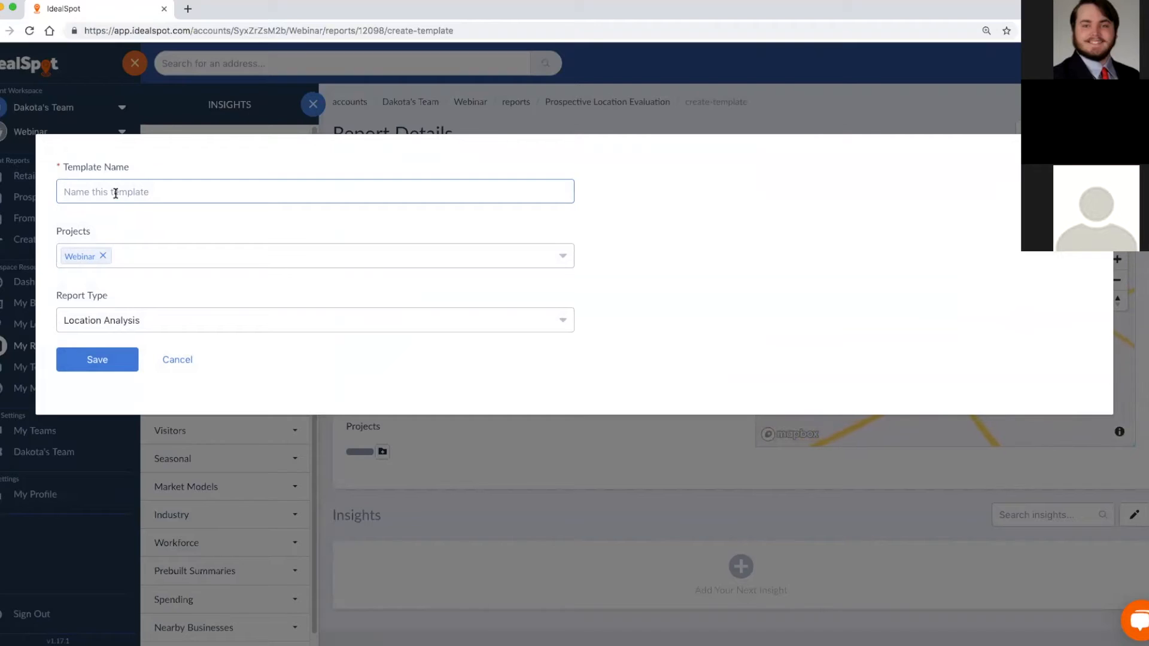
text(Webinar 1)
click(119, 324)
click(122, 358)
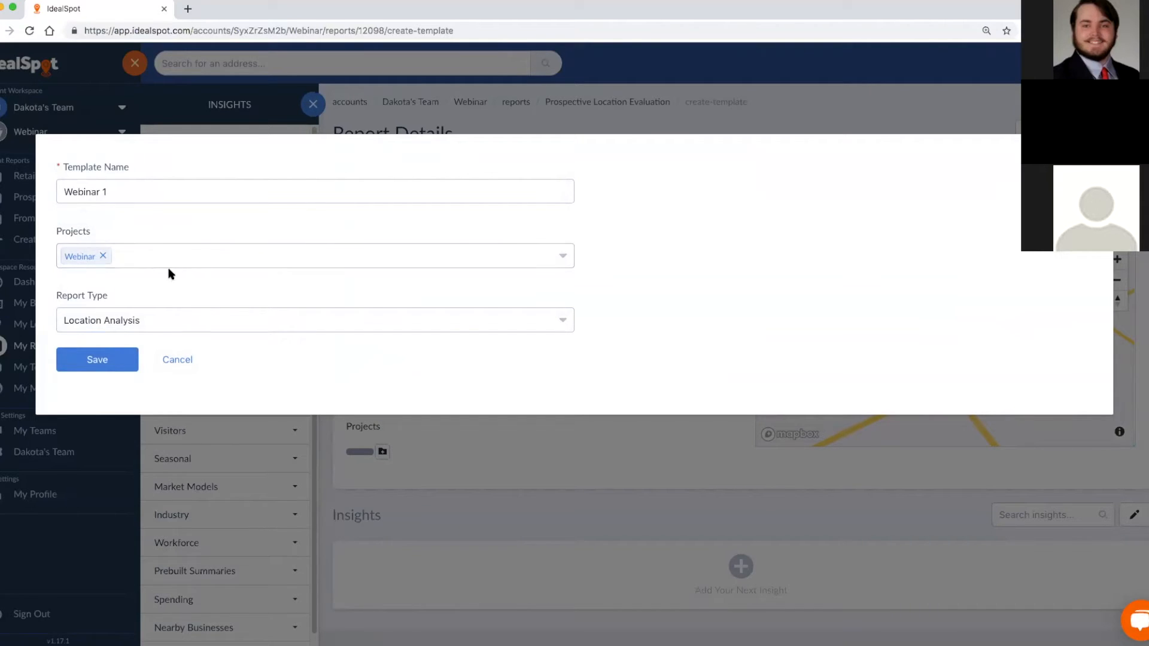
click(111, 359)
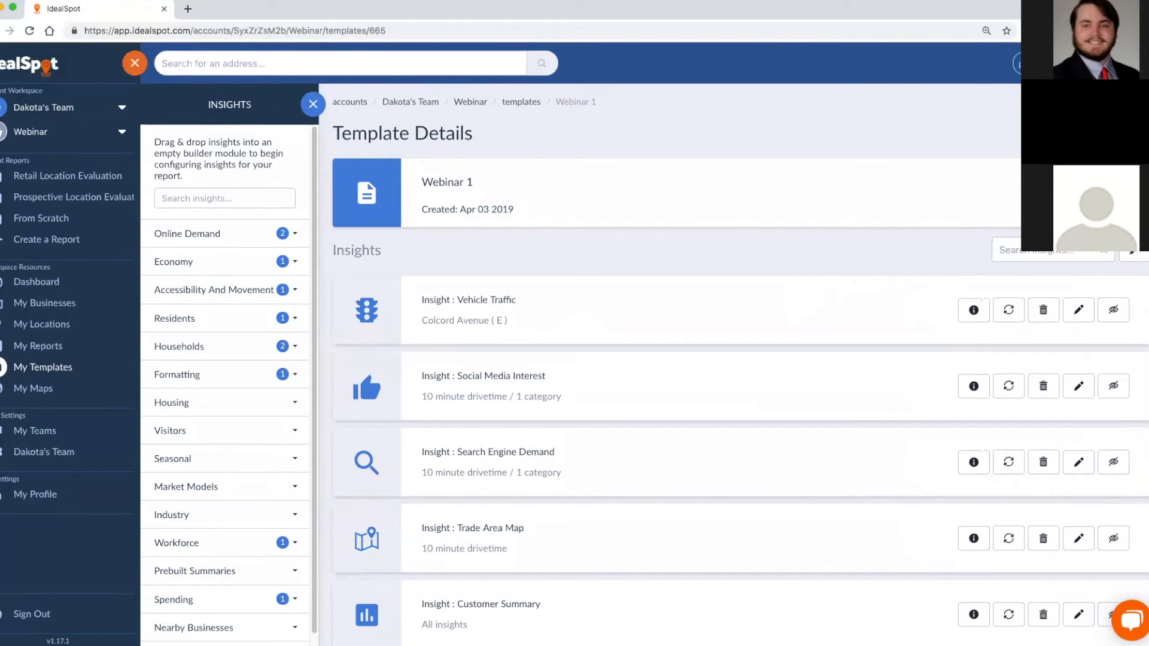
scroll(1114, 550, down, 3)
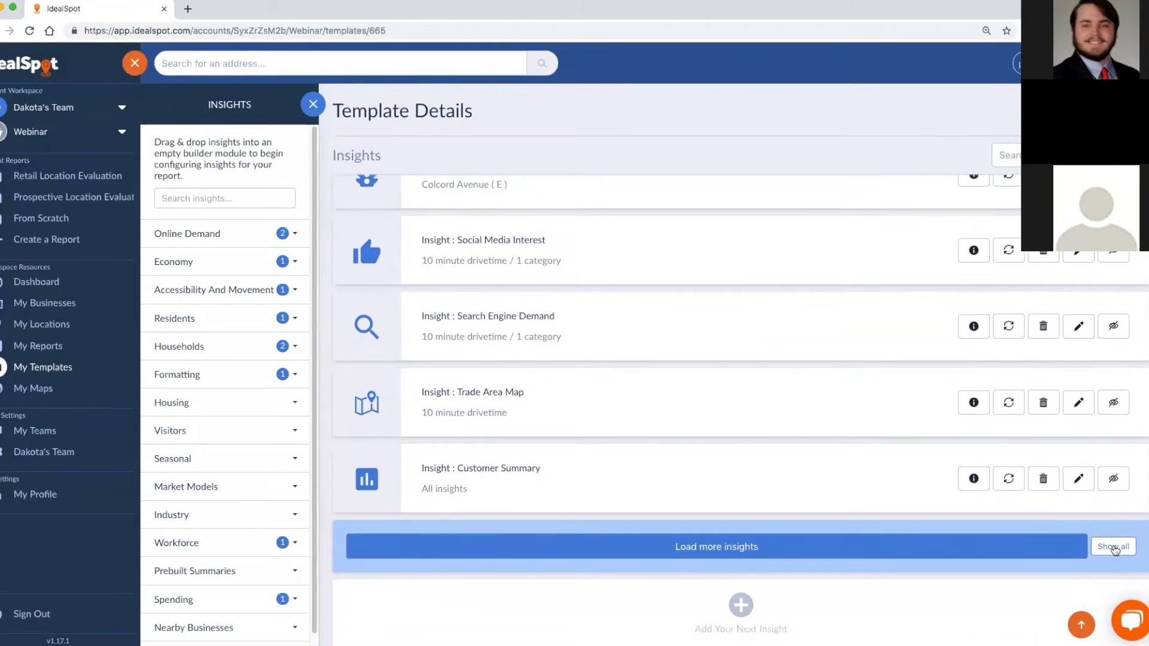
Show all insights in the Webinar 1 template and review the list from Vehicle Traffic down to Gross Domestic Product.
click(1114, 548)
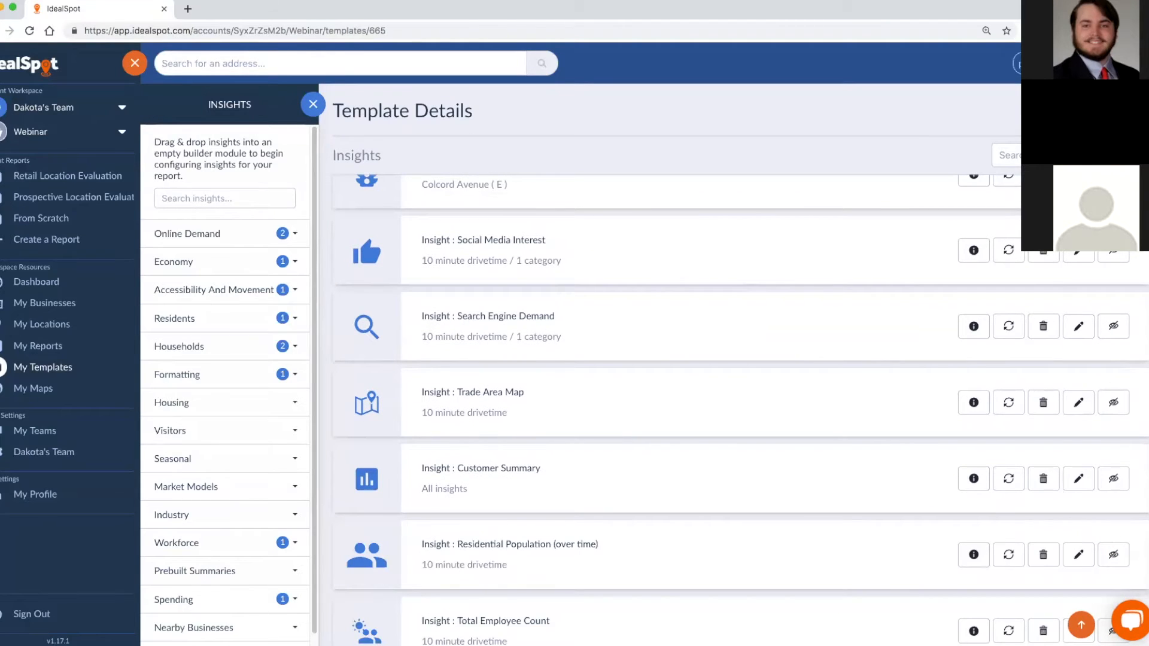
scroll(741, 410, down, 6)
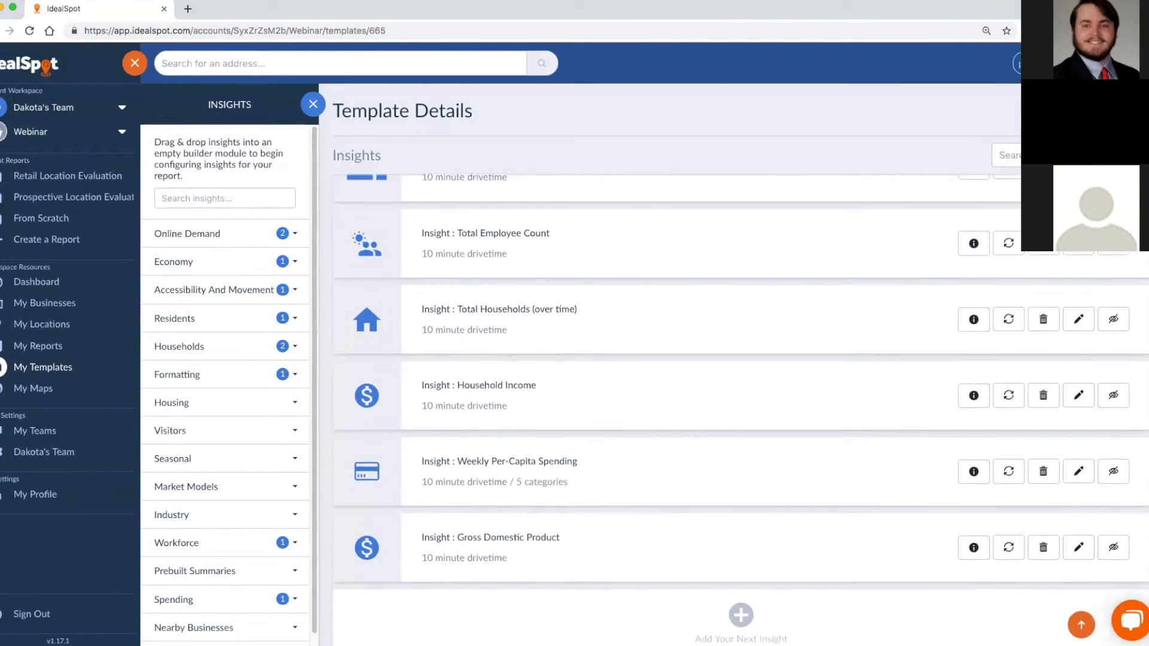
scroll(741, 410, up, 7)
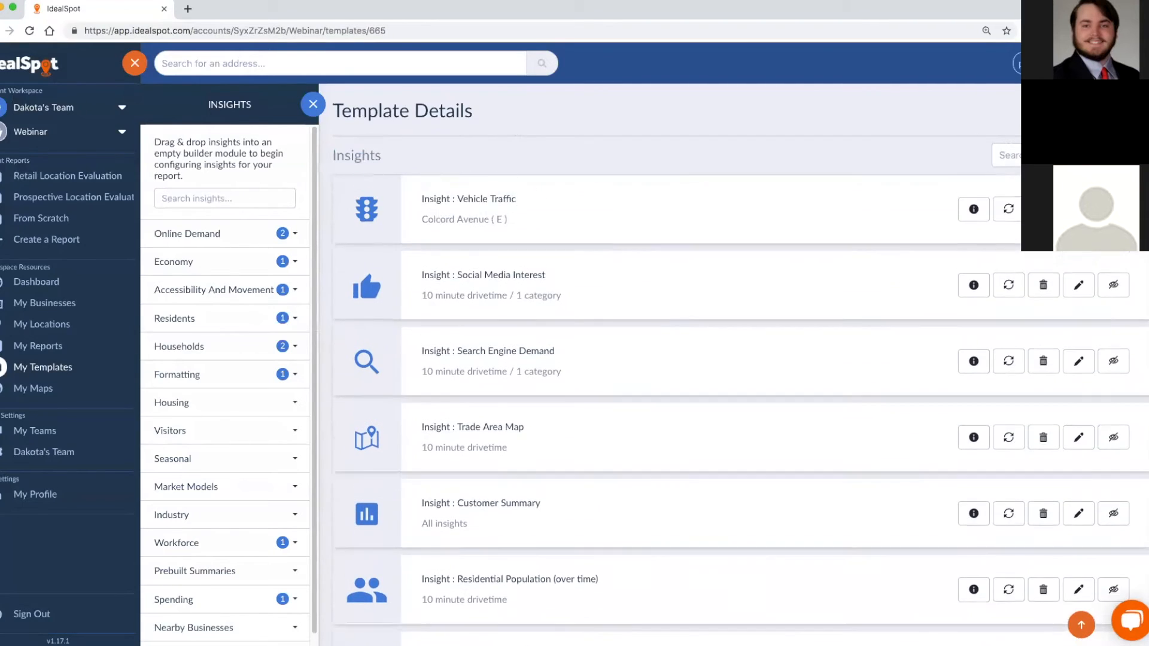
scroll(741, 410, up, 1)
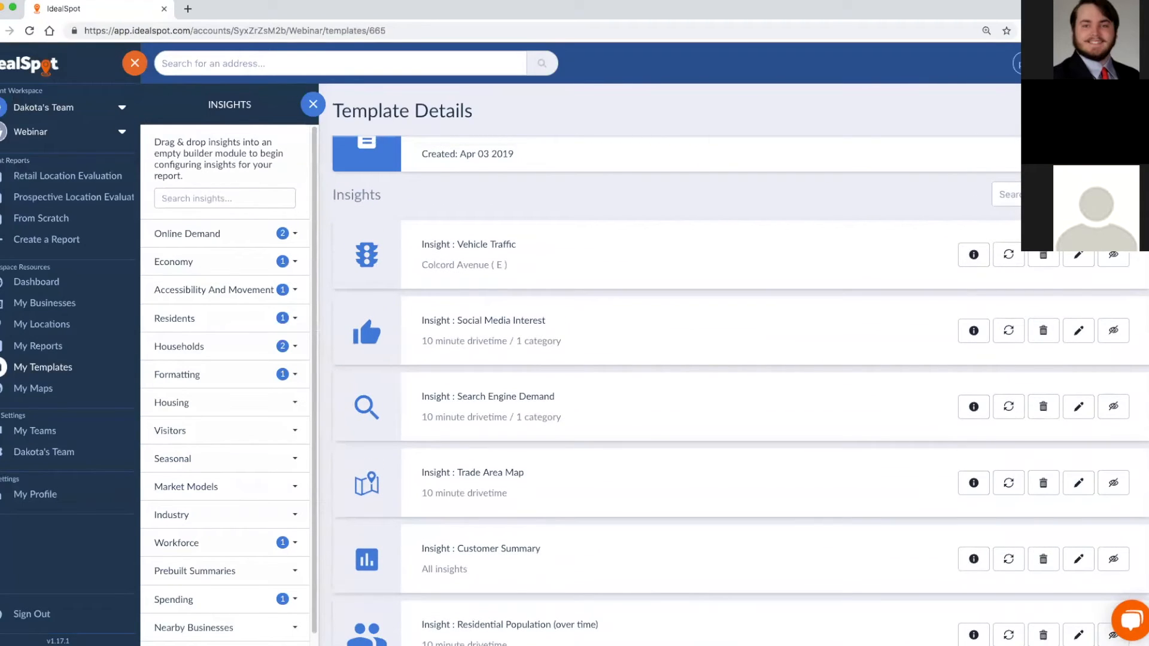
scroll(622, 476, down, 2)
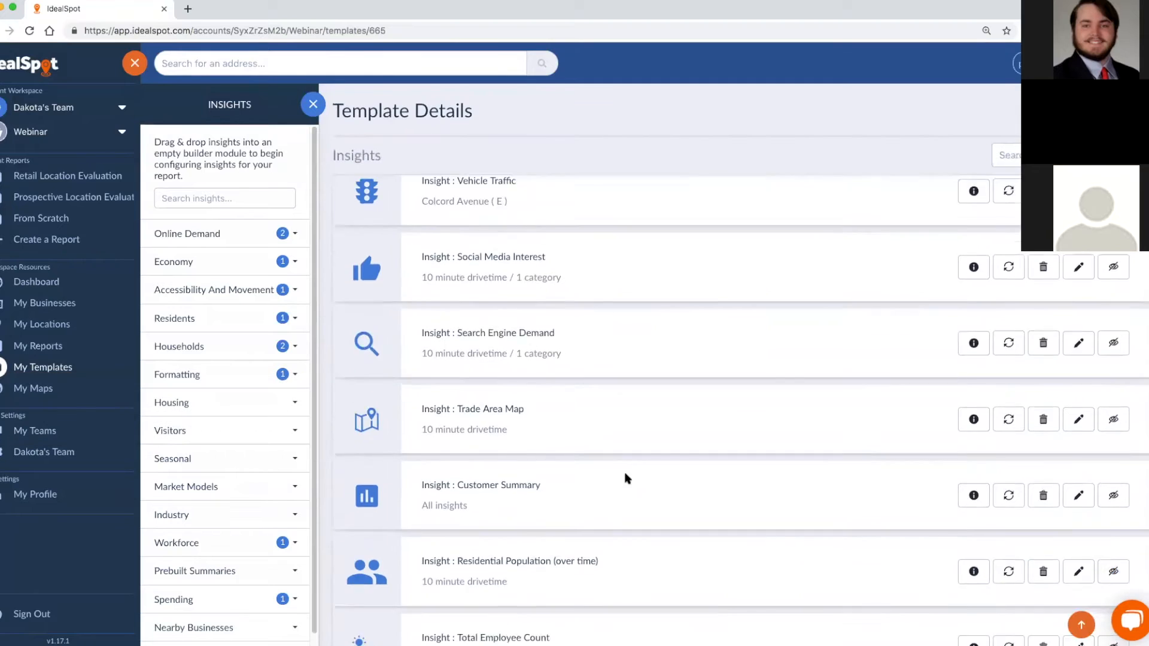
scroll(626, 477, down, 4)
scroll(626, 477, down, 2)
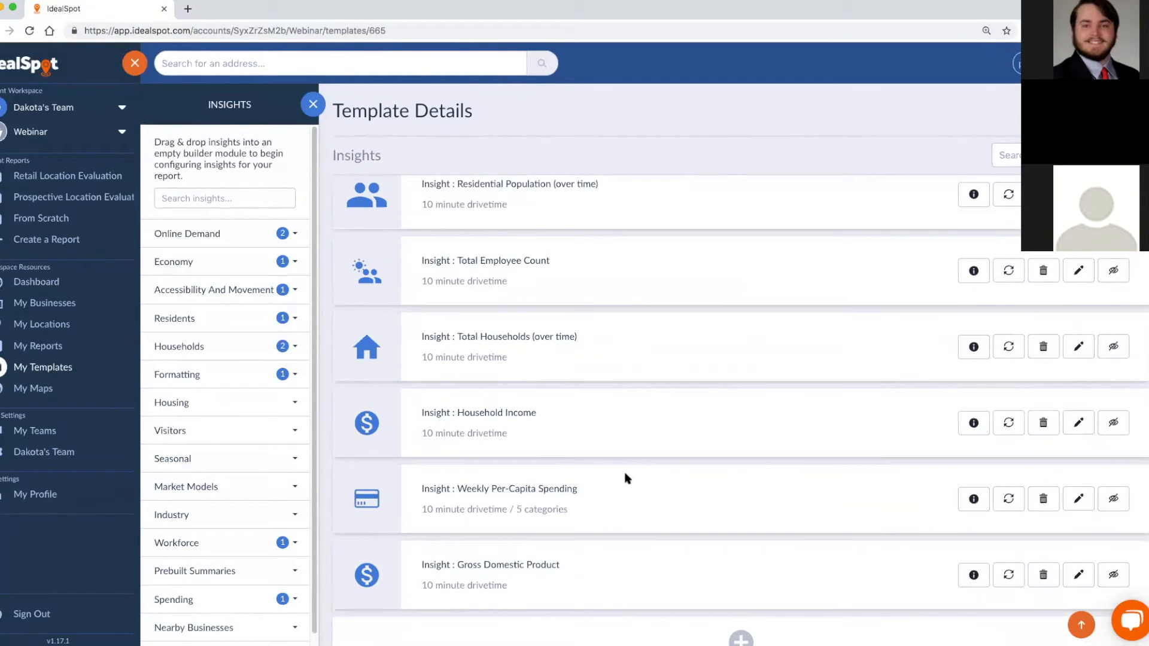
scroll(627, 477, up, 9)
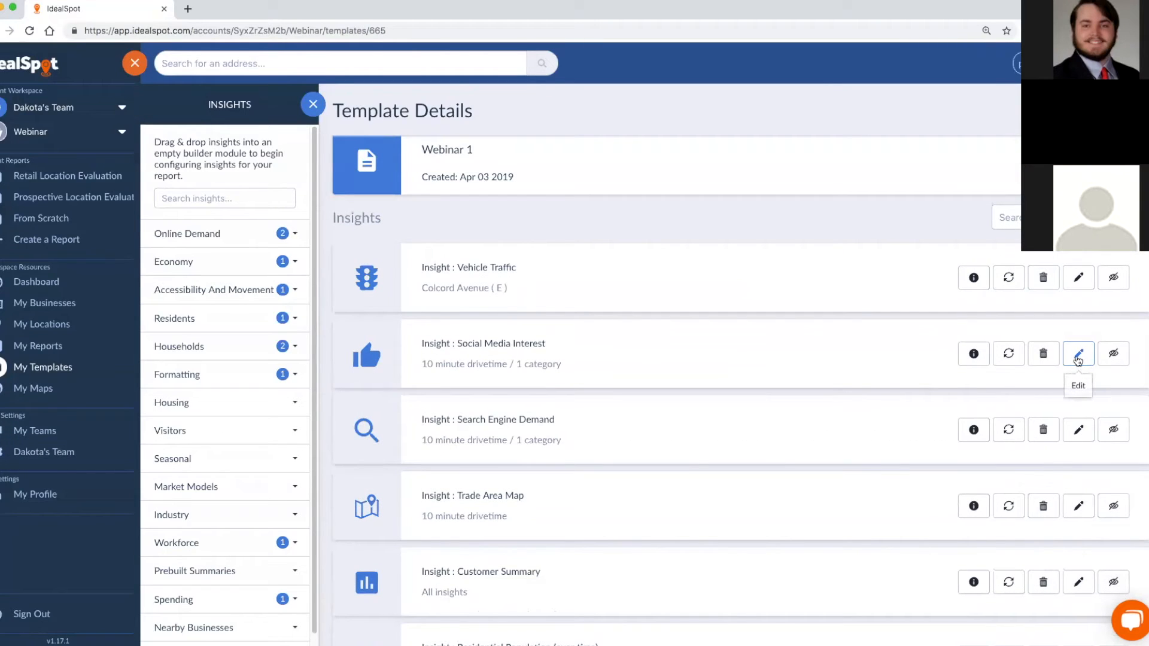
Try replacing the Retail category with Fast Food in the template's Social Media Interest insight, and go back without saving the parameters.
click(1077, 358)
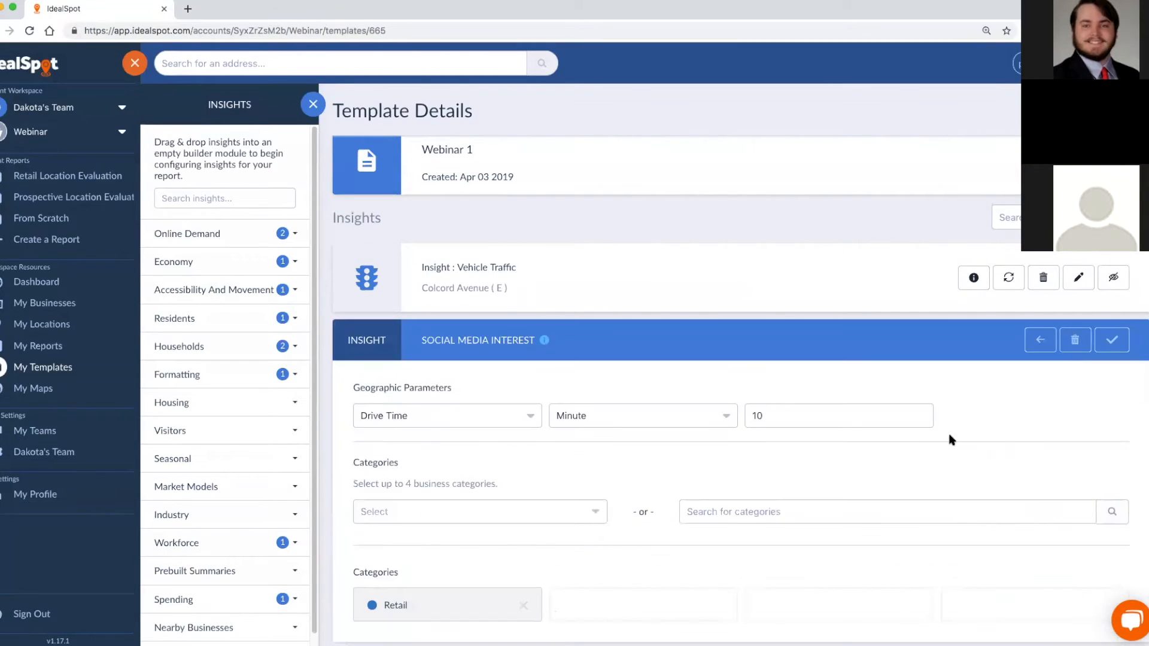
scroll(892, 491, down, 2)
click(698, 429)
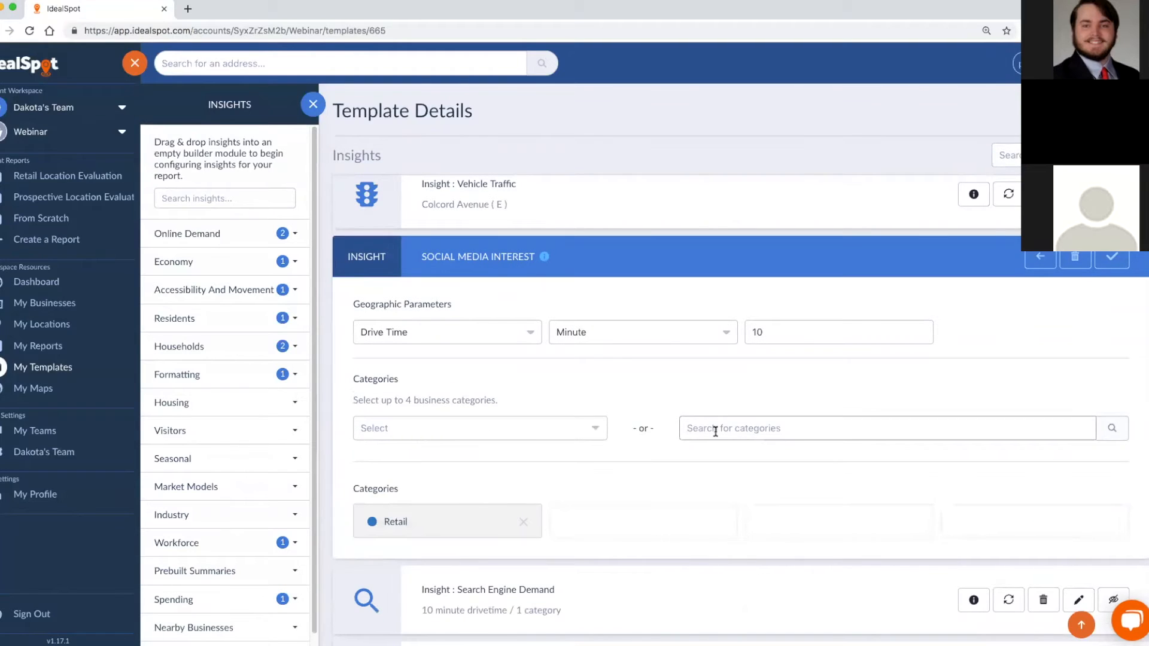
click(524, 523)
click(752, 426)
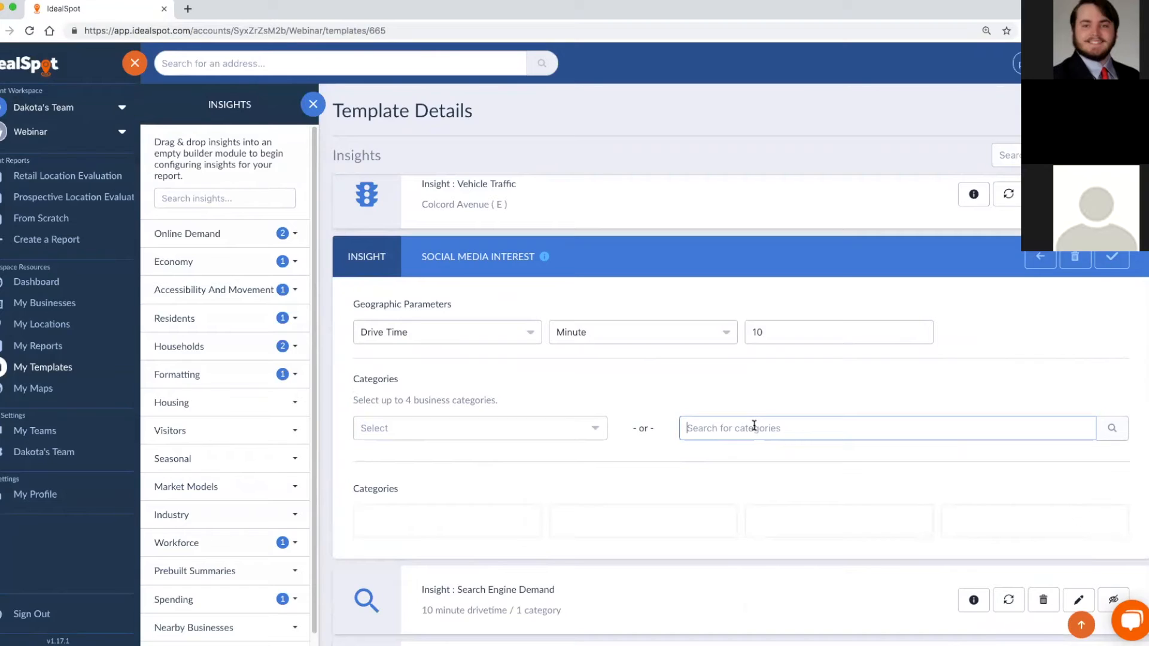
text(food)
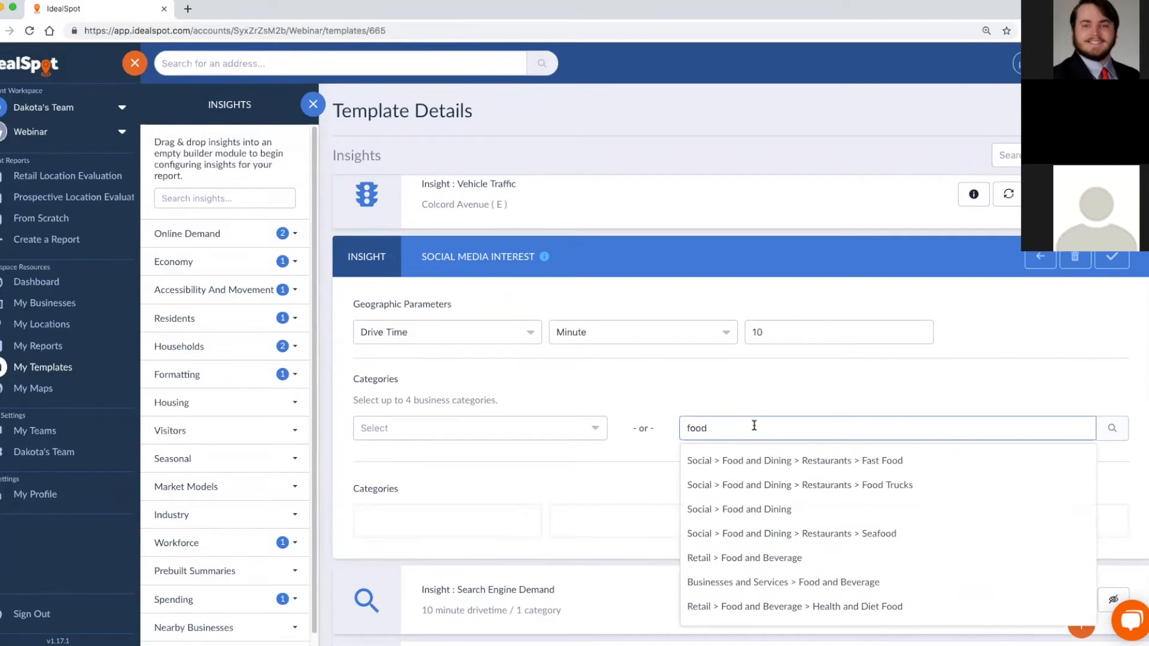
click(817, 467)
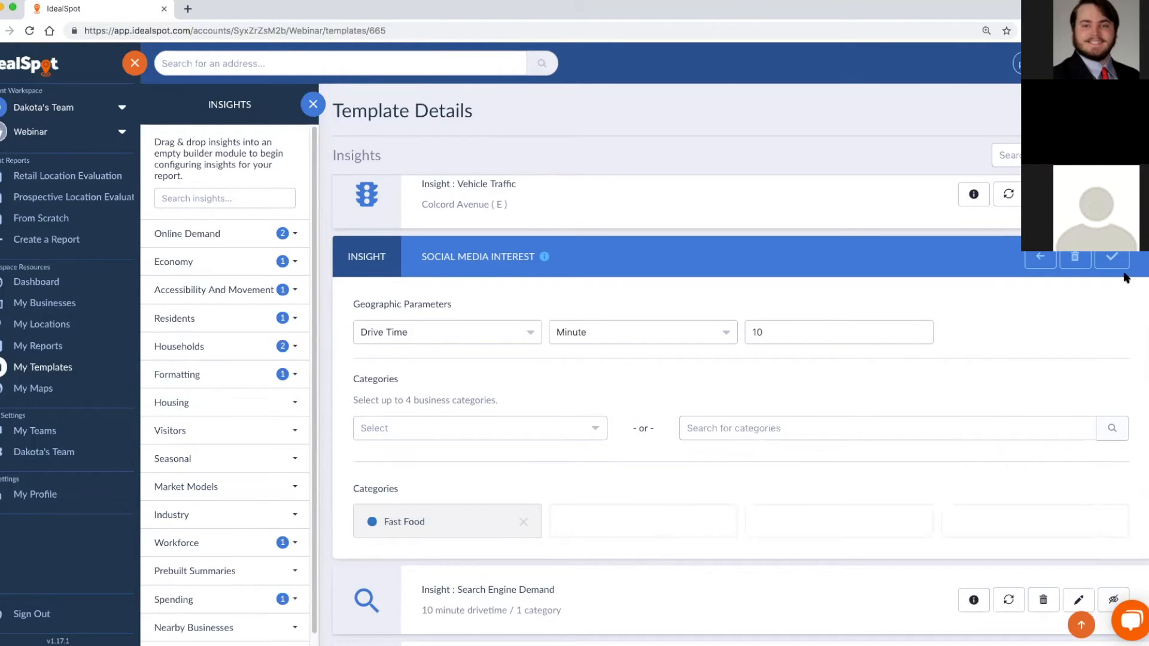
click(1111, 257)
click(1039, 258)
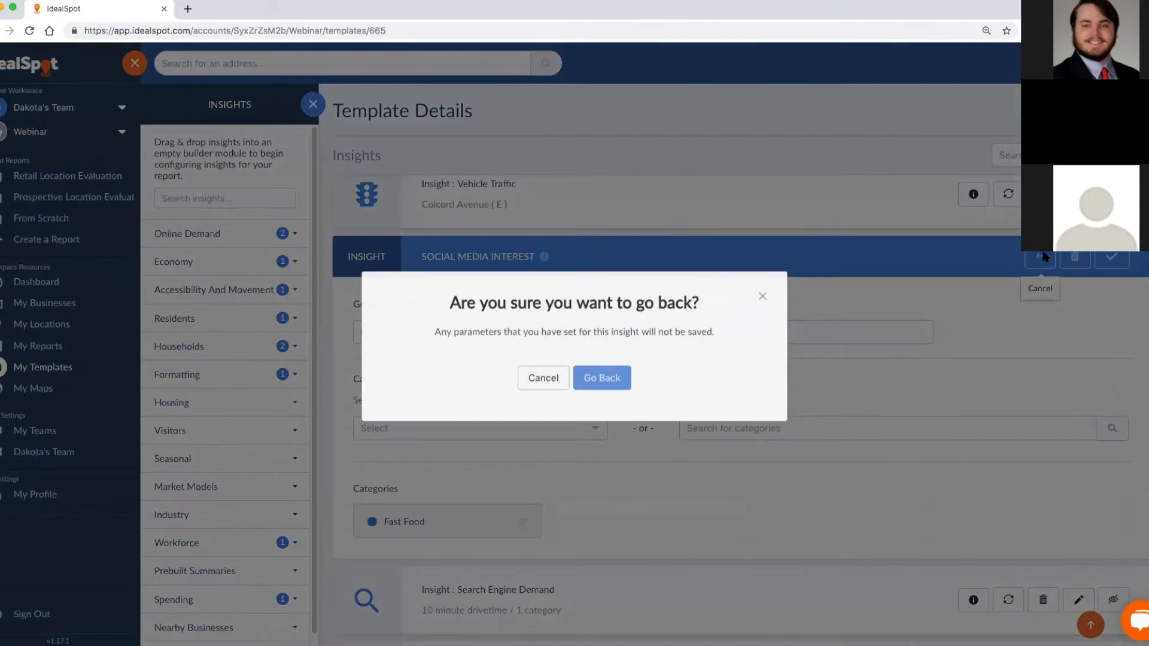
click(587, 378)
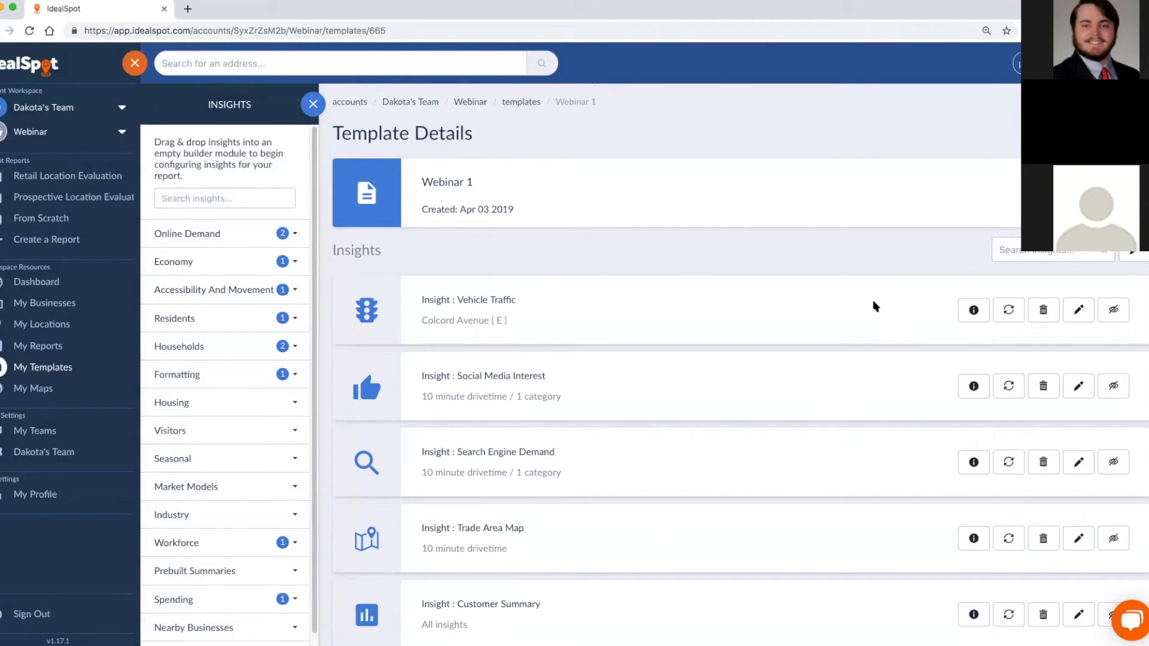
Look over the template's first insights and start building a report from the Webinar 1 template.
scroll(873, 309, down, 1)
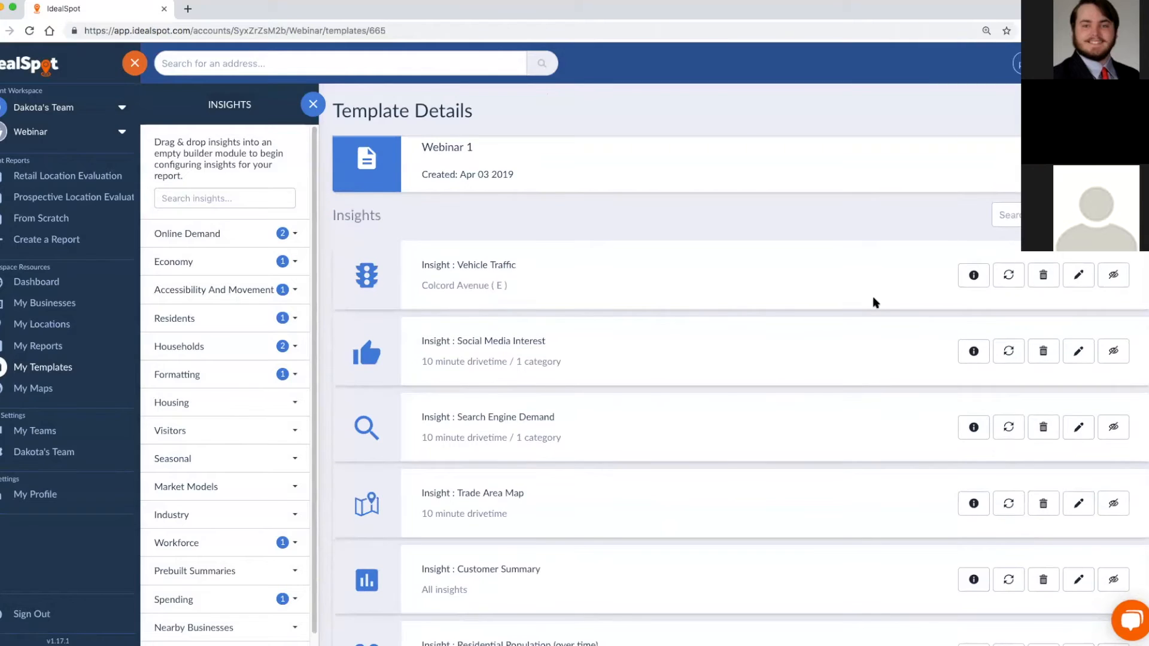
scroll(872, 303, down, 1)
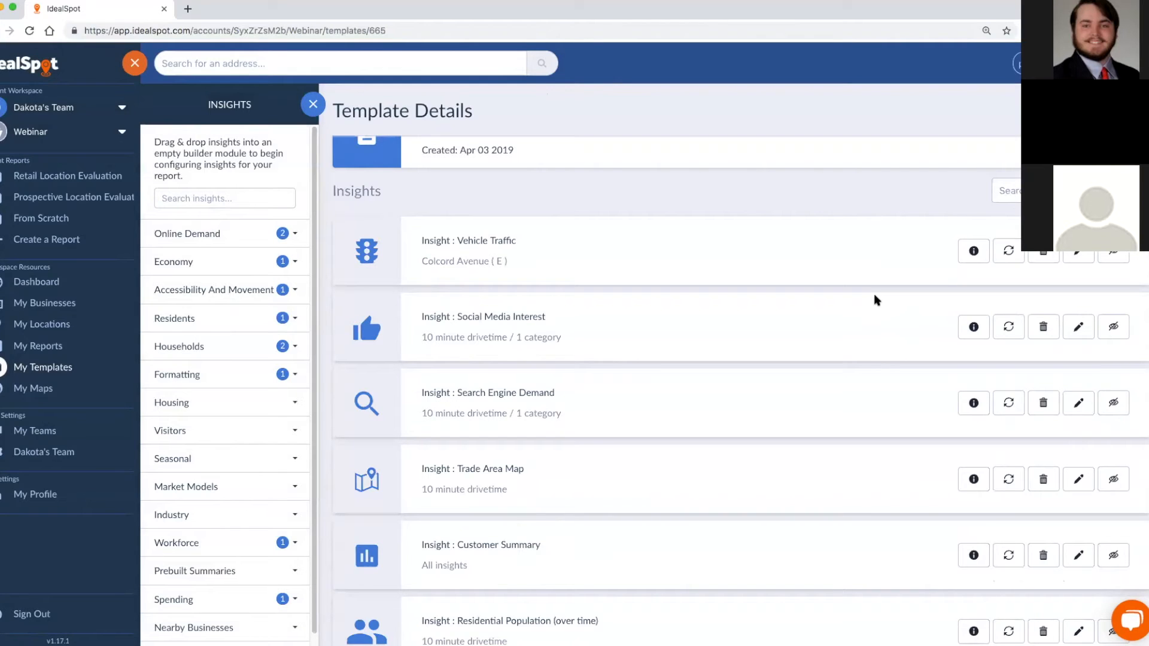
scroll(876, 299, up, 3)
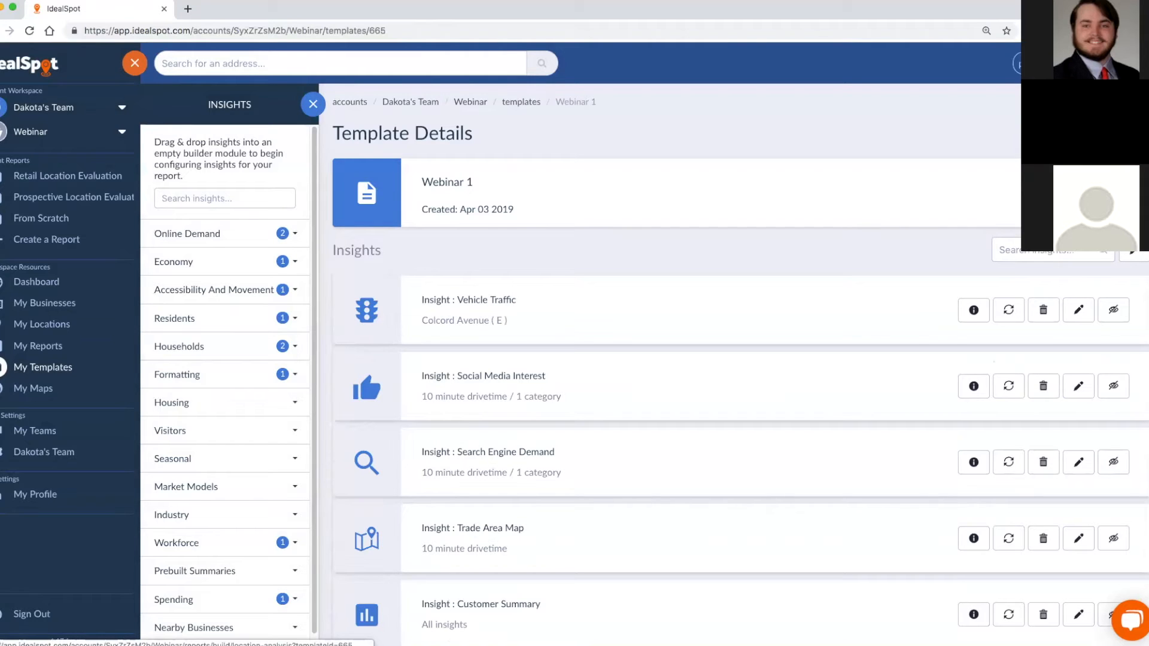
click(1095, 193)
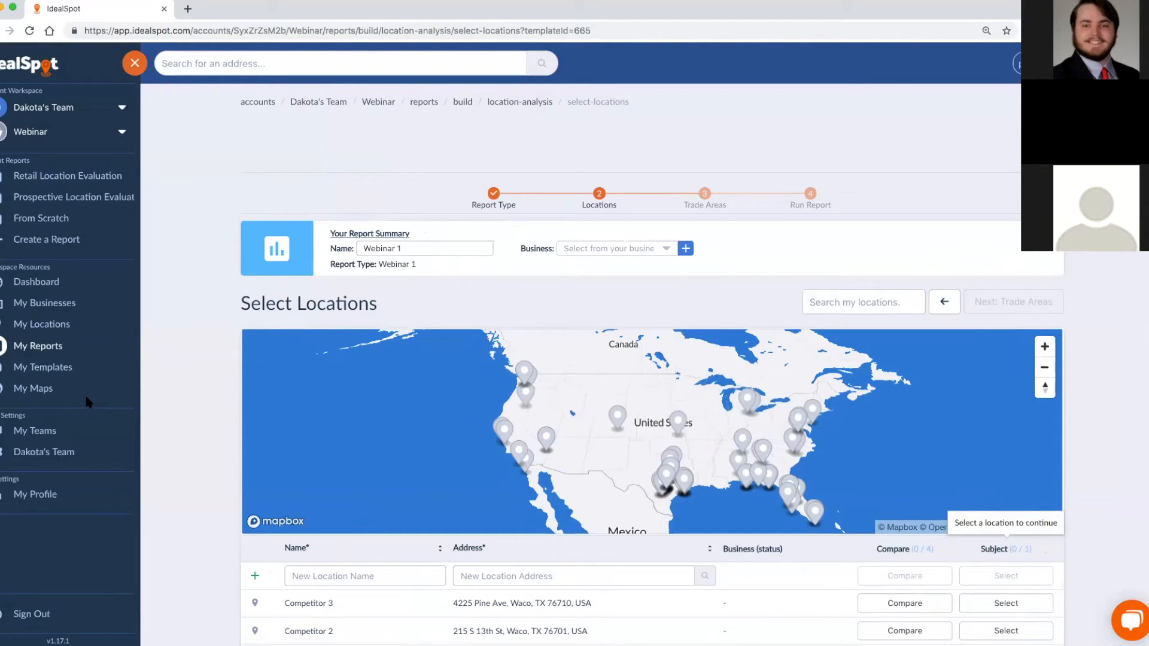
Find the Webinar 1 template in the list of saved templates and view its details.
click(56, 368)
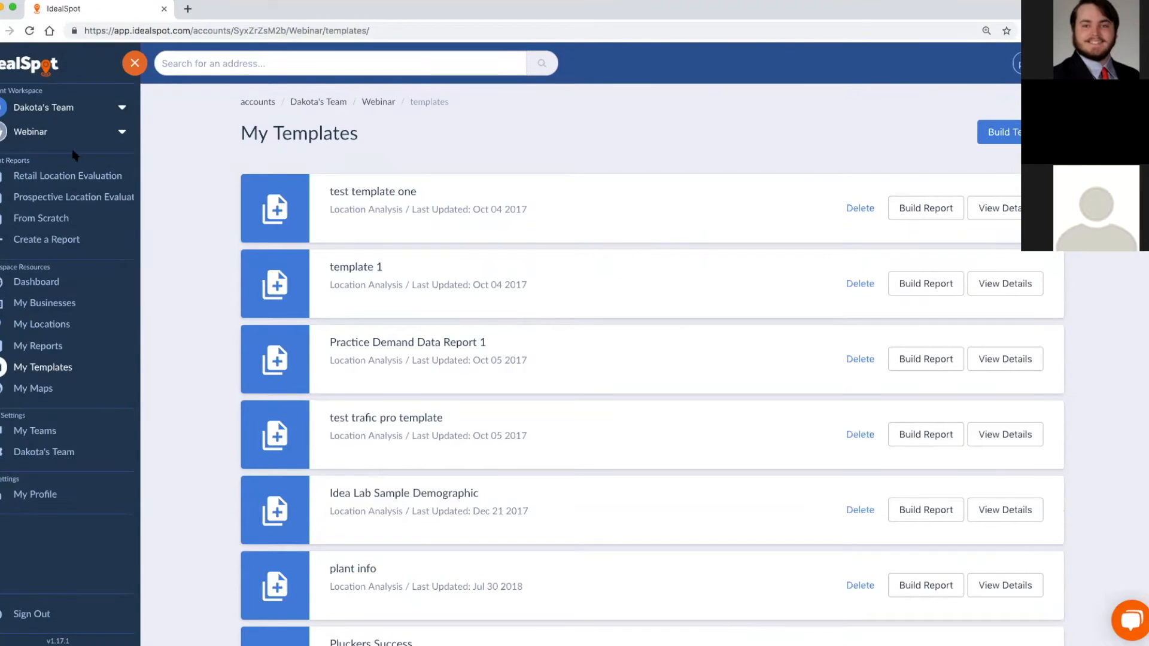
scroll(735, 309, down, 5)
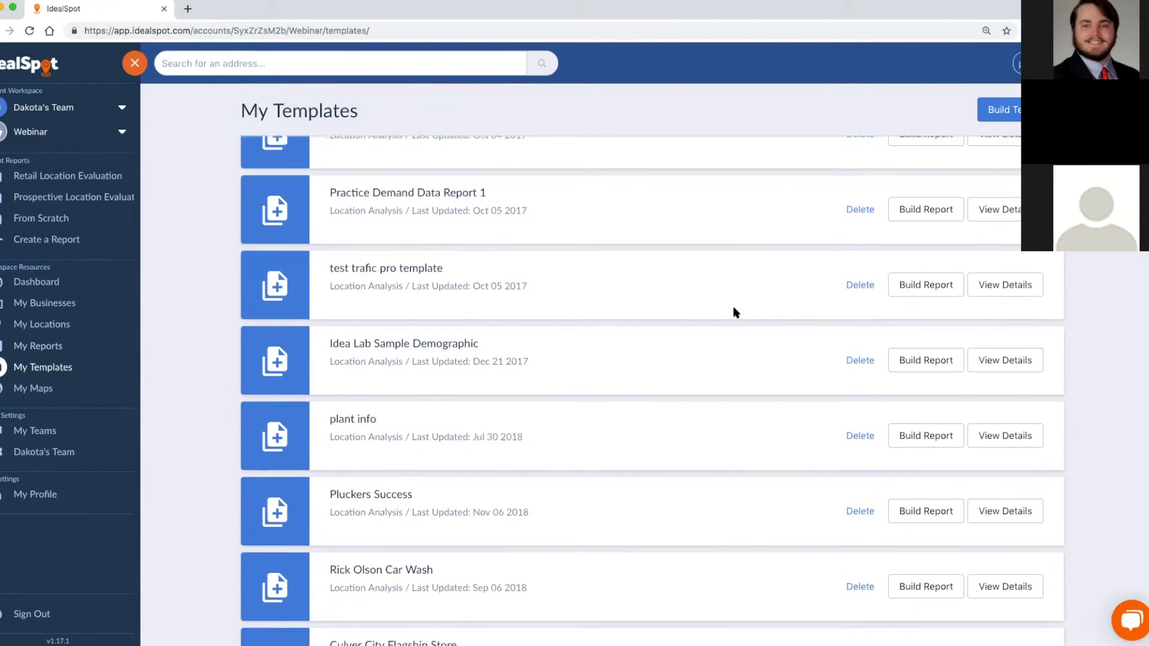
scroll(735, 311, down, 20)
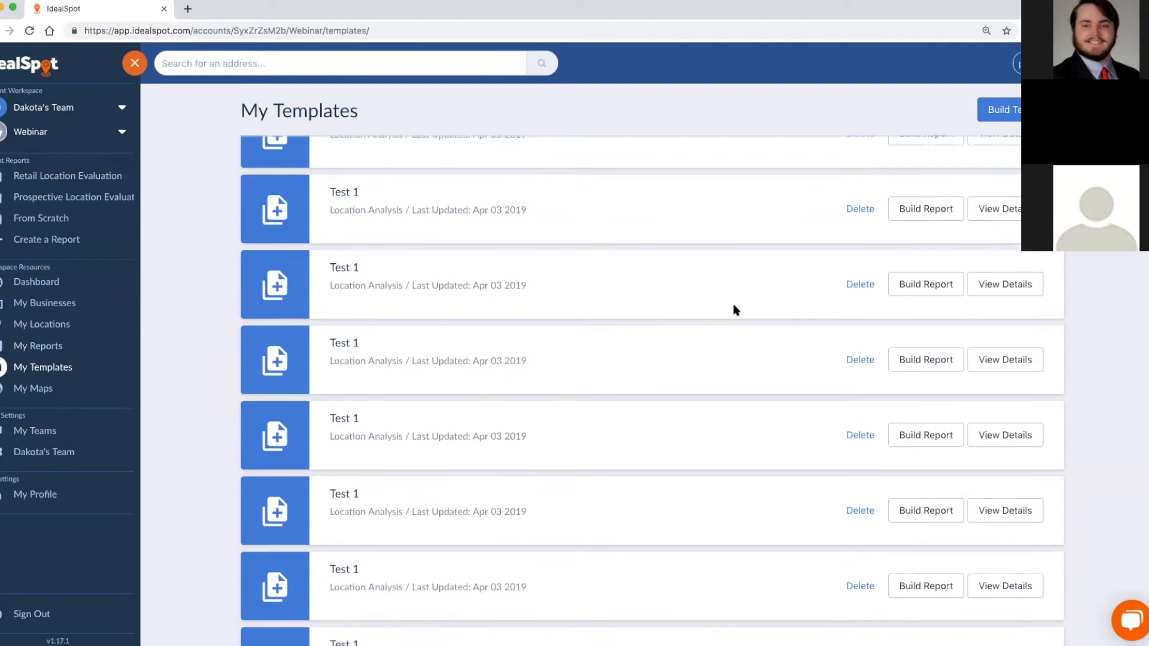
scroll(746, 296, down, 5)
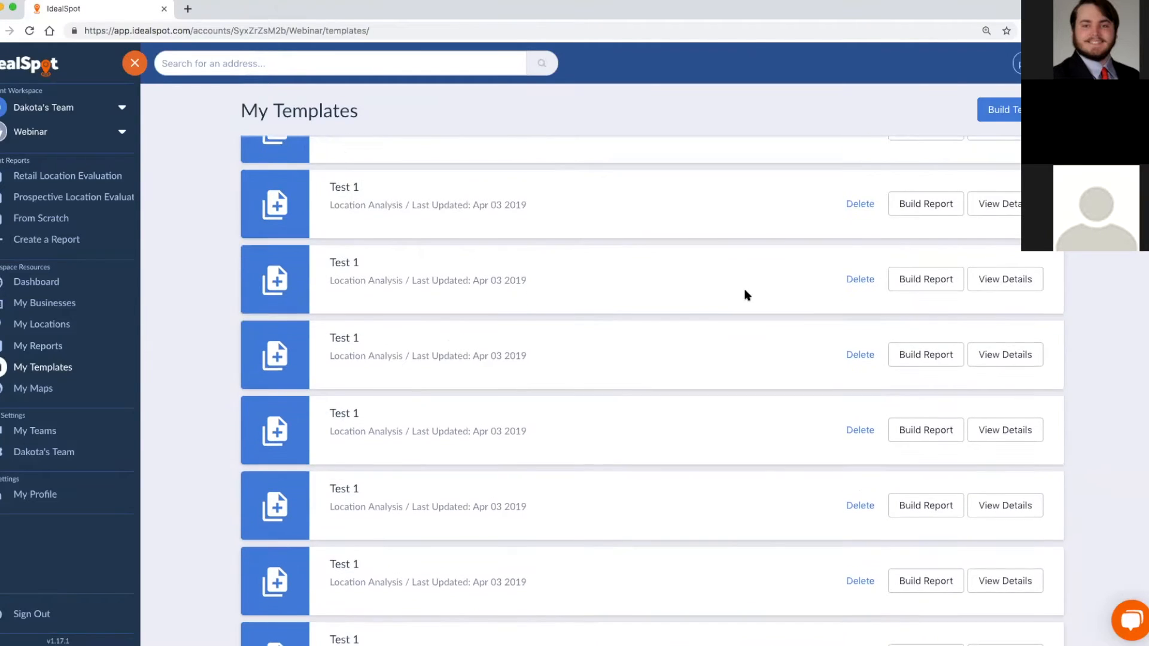
scroll(747, 295, down, 5)
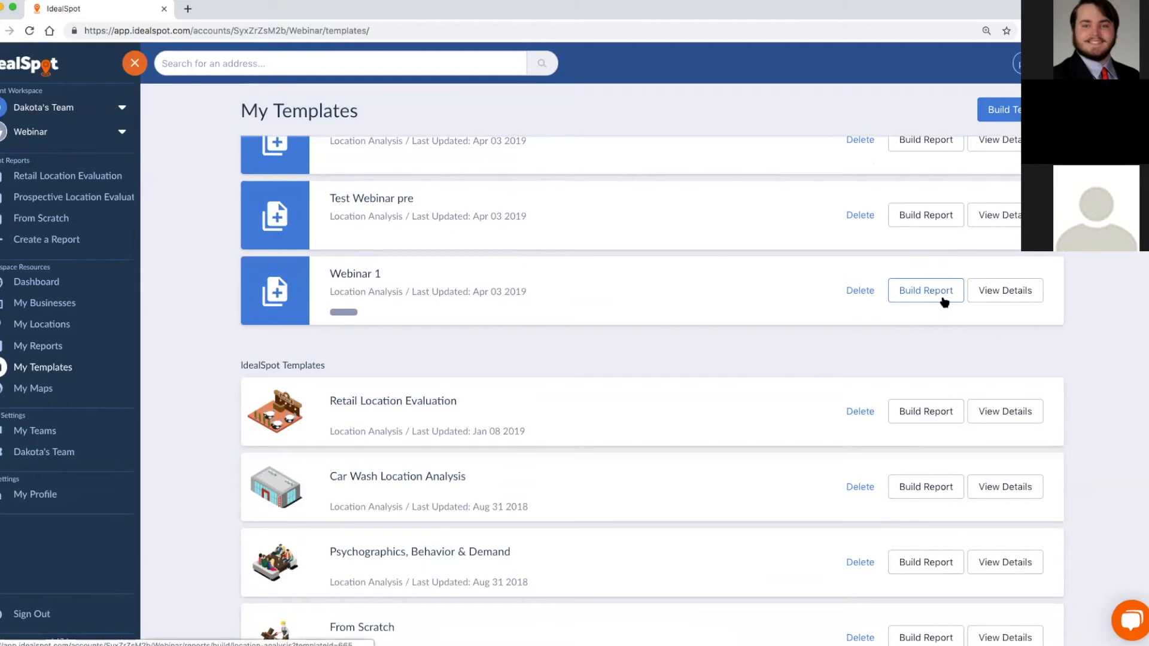
click(1004, 295)
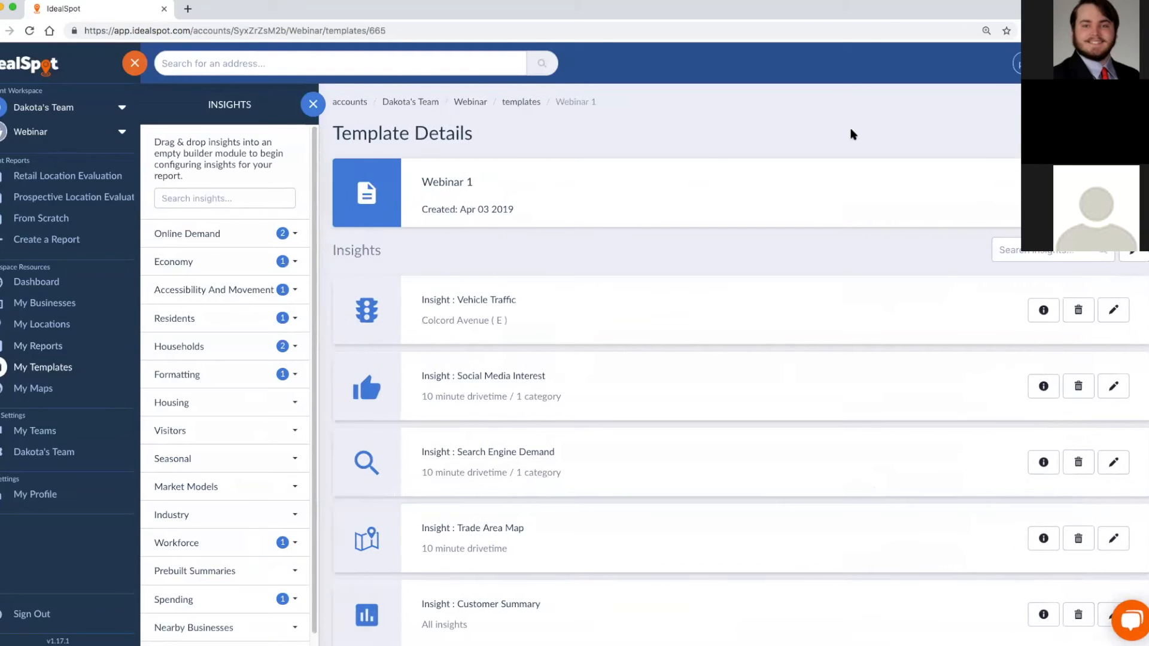
Start a Location Analysis report from the dashboard, and return to the dashboard to look over its report options.
click(50, 287)
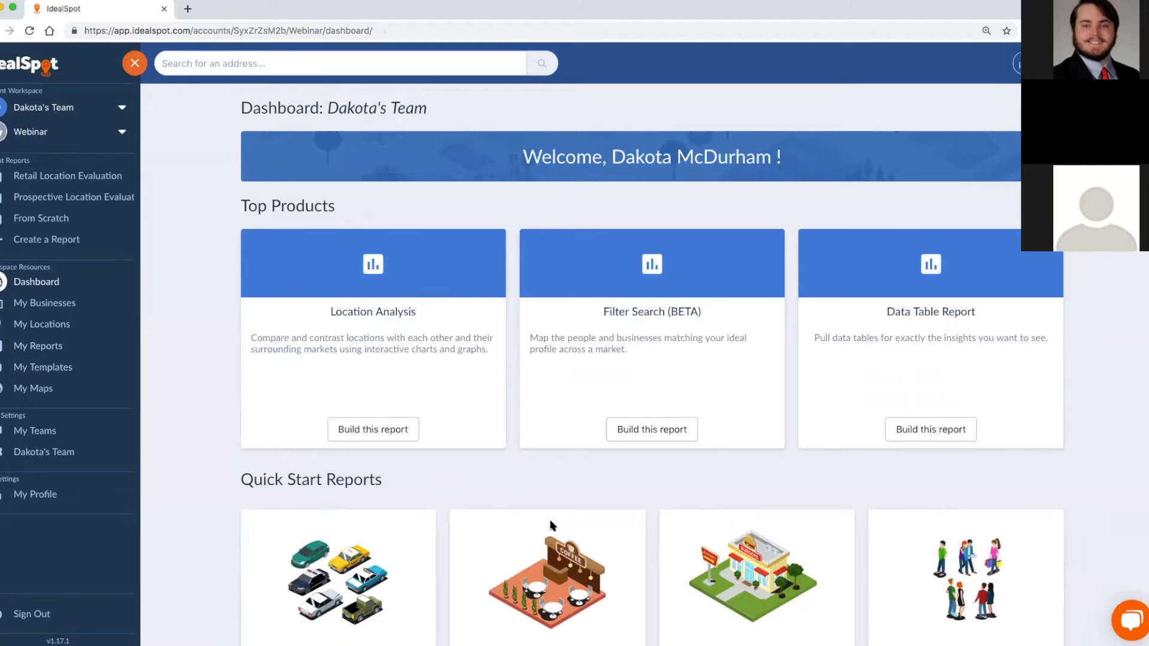
click(366, 434)
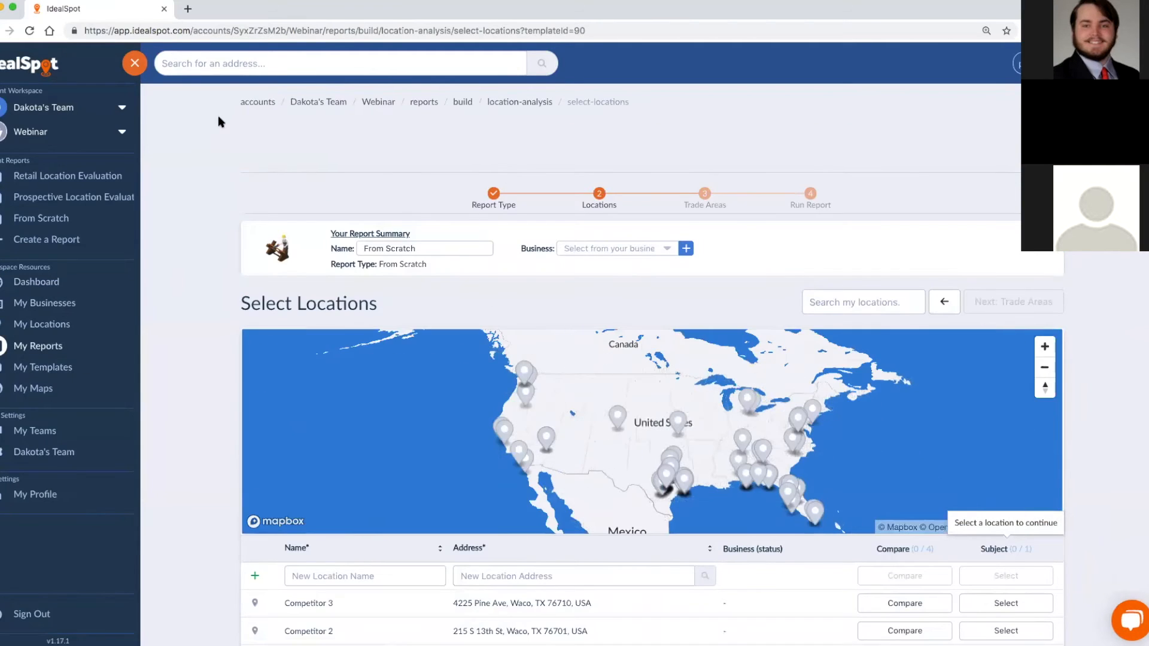
click(37, 283)
scroll(605, 385, down, 5)
scroll(603, 385, up, 1)
scroll(603, 385, up, 4)
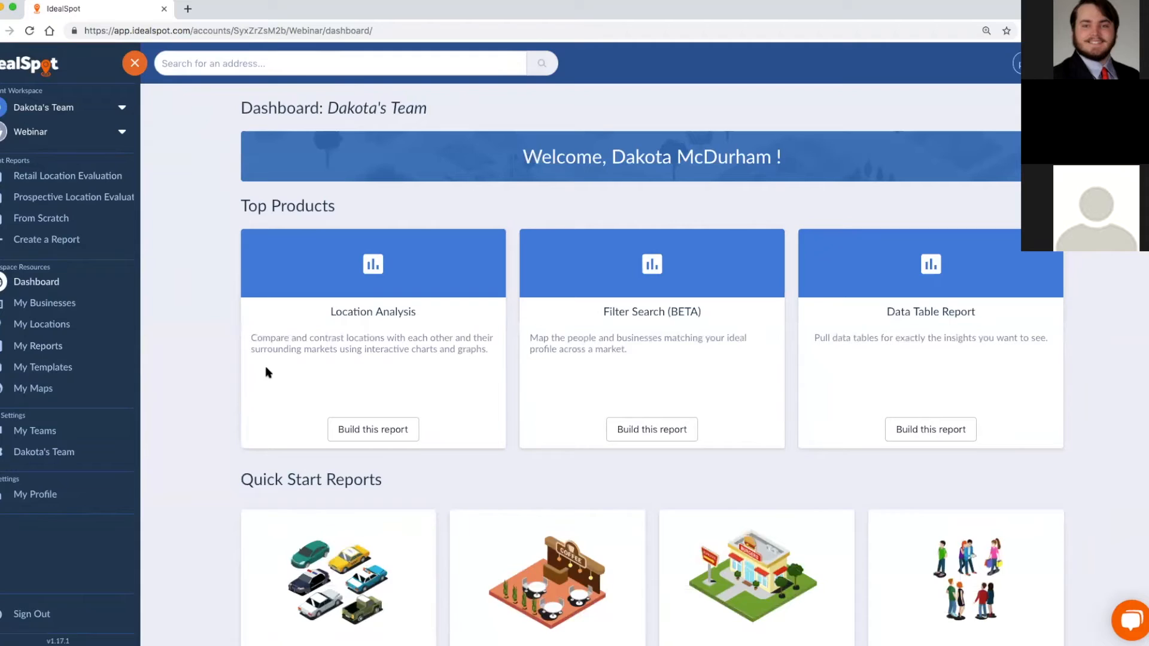
Create a new report from the saved Webinar 1 template and look through the locations available for it.
click(57, 356)
click(1007, 133)
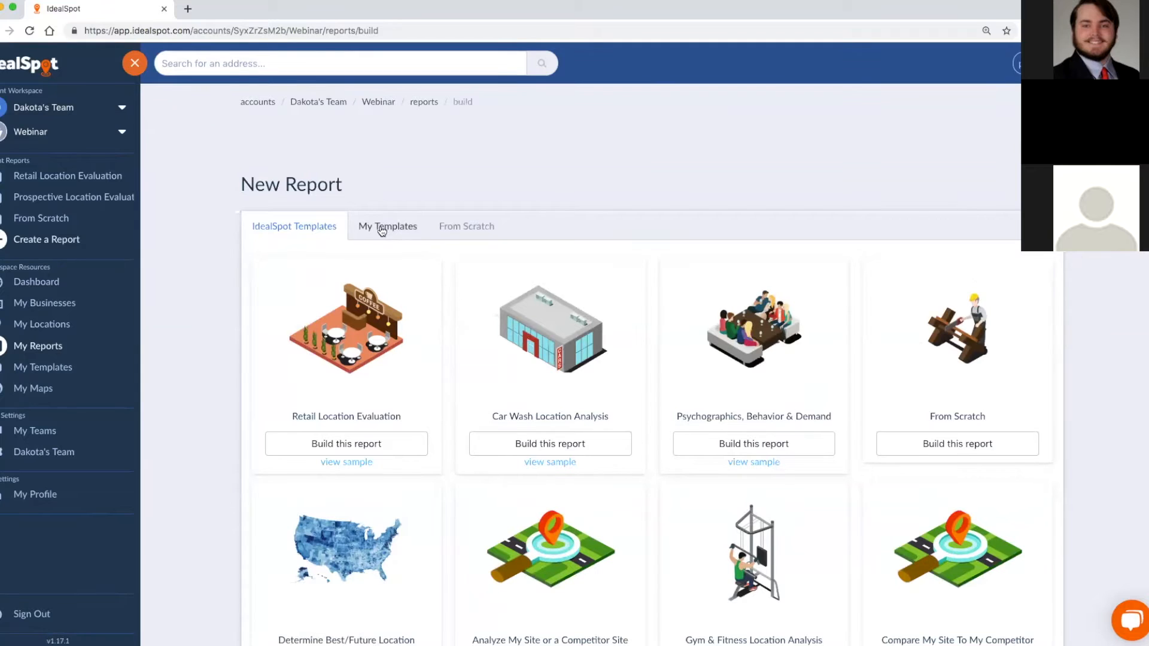
click(382, 232)
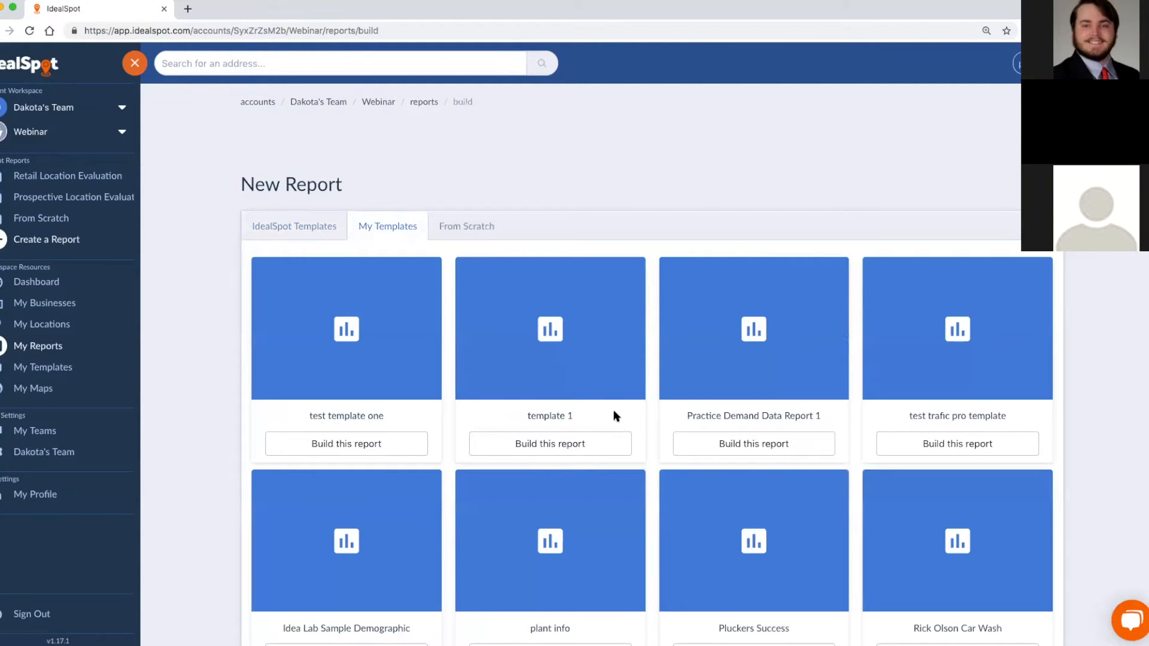
scroll(733, 423, down, 1)
scroll(733, 423, down, 15)
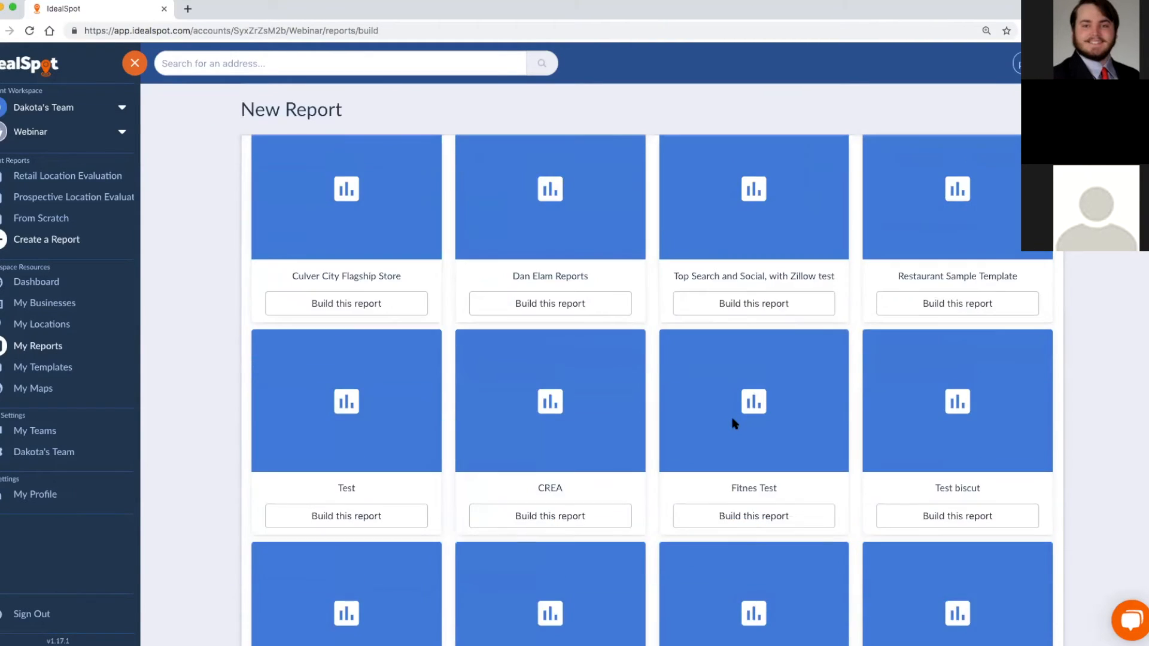
scroll(733, 423, down, 6)
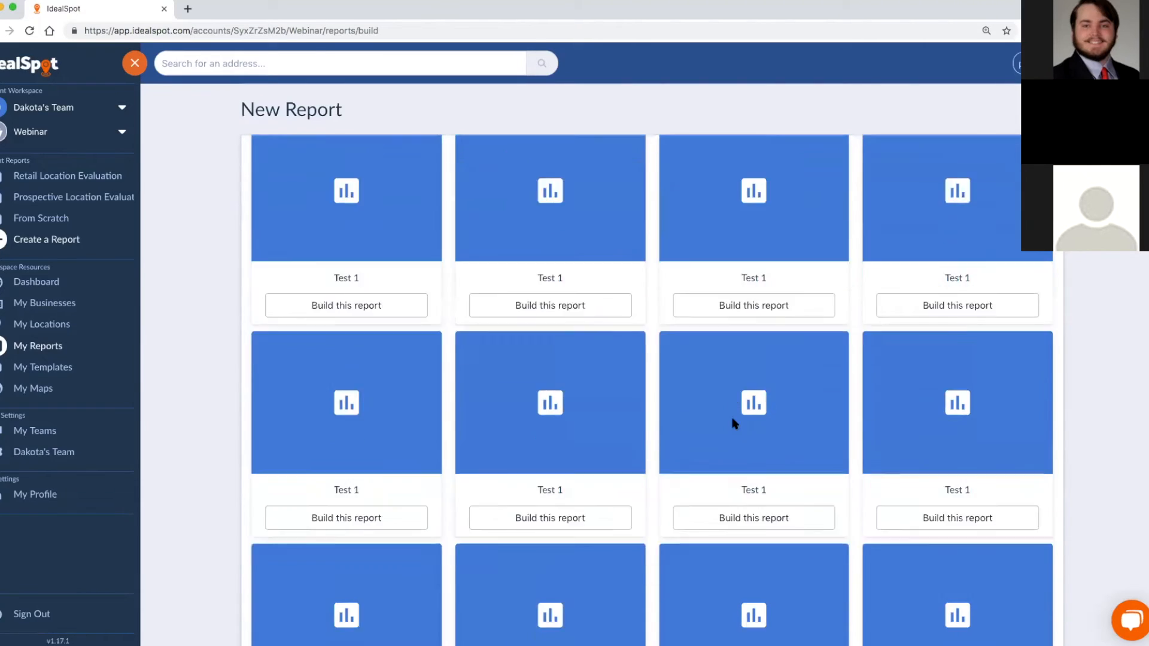
scroll(713, 438, down, 3)
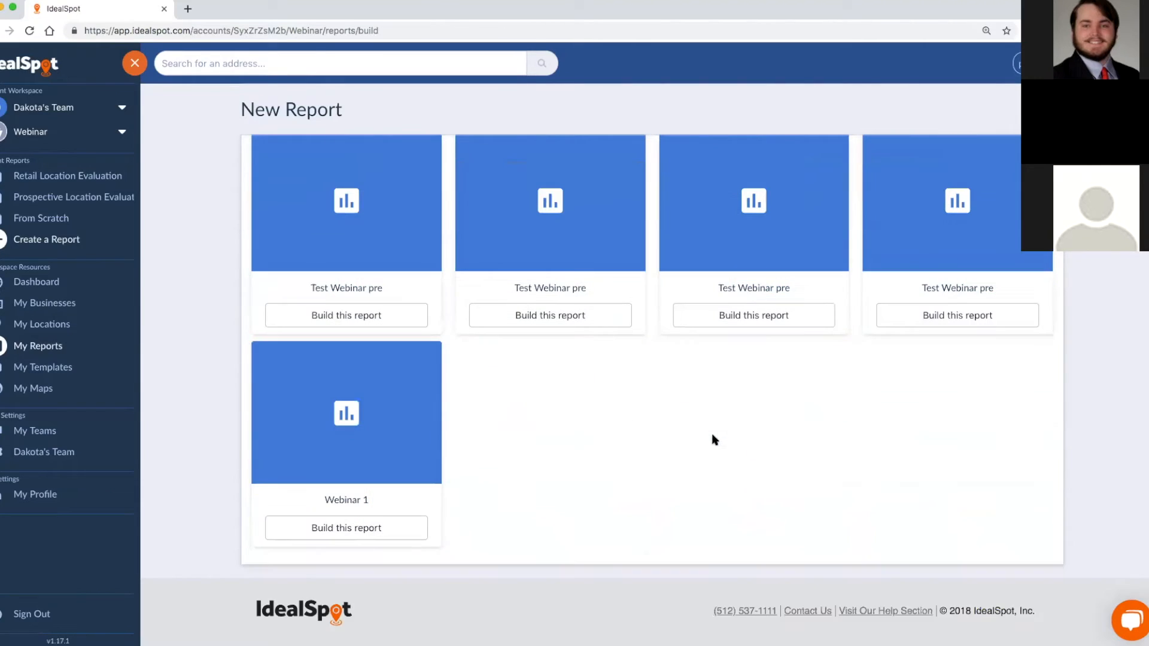
click(383, 539)
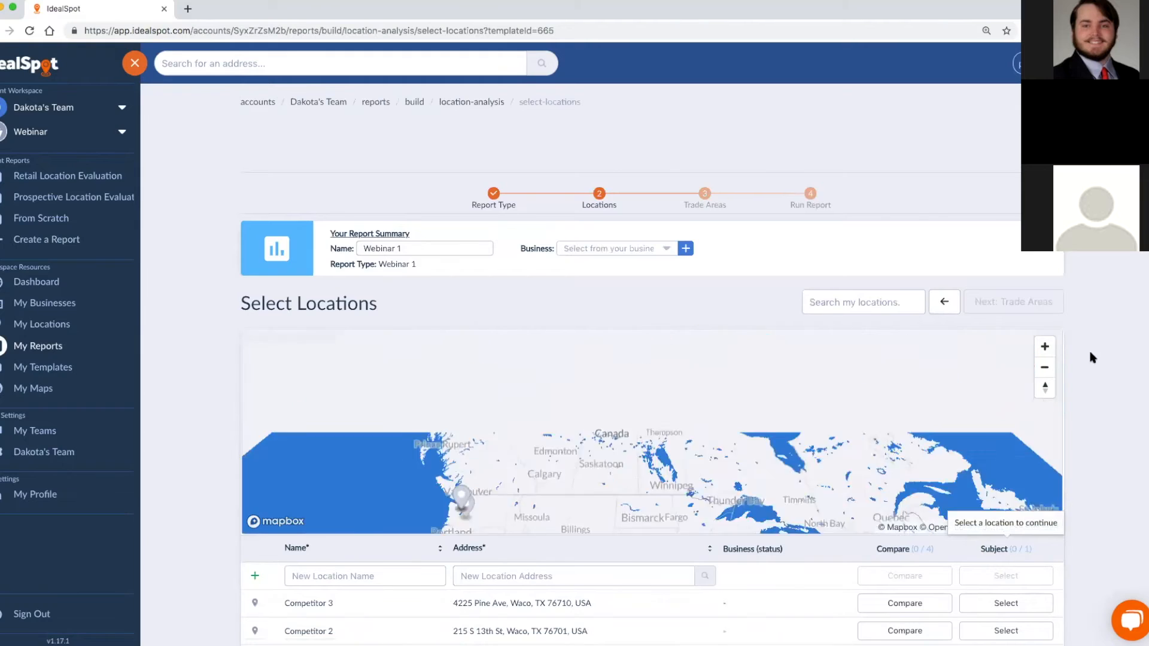
scroll(1071, 395, down, 2)
scroll(1073, 397, down, 6)
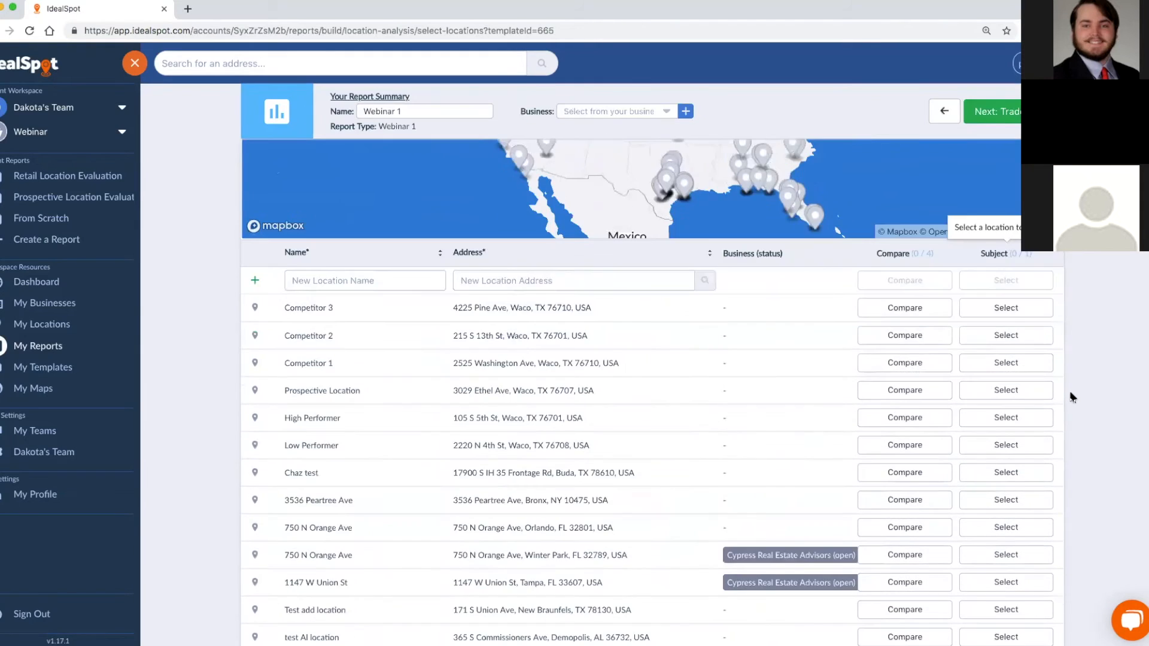
scroll(1071, 395, up, 7)
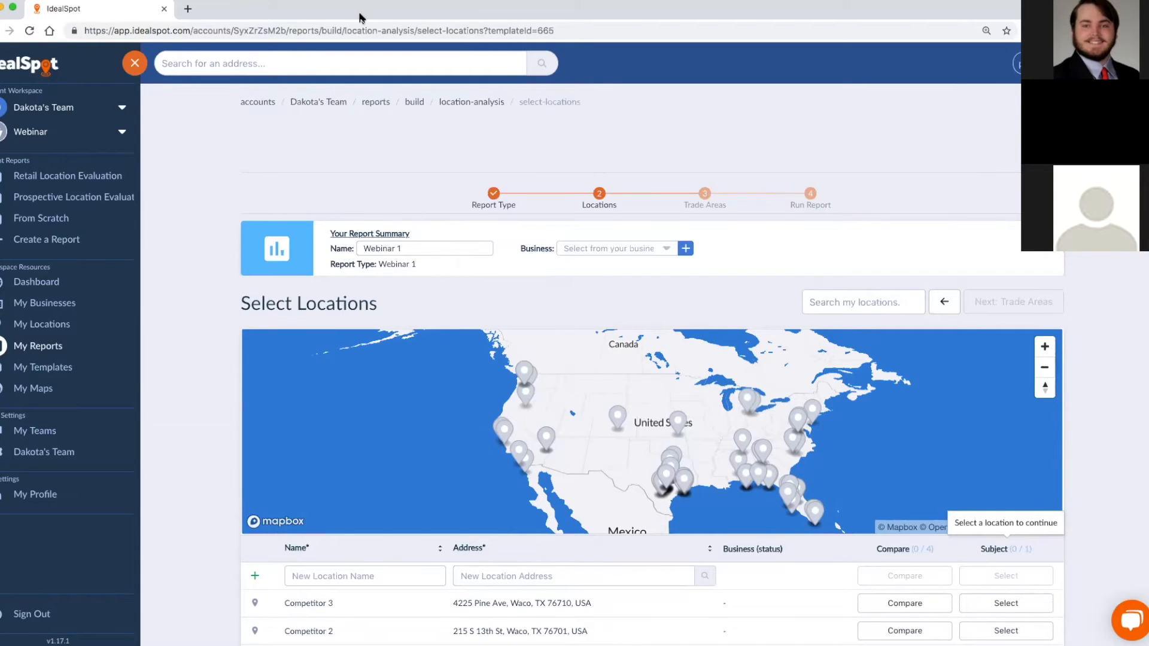
Leave the report's location selection and open the list of saved locations in the Webinar workspace.
click(336, 9)
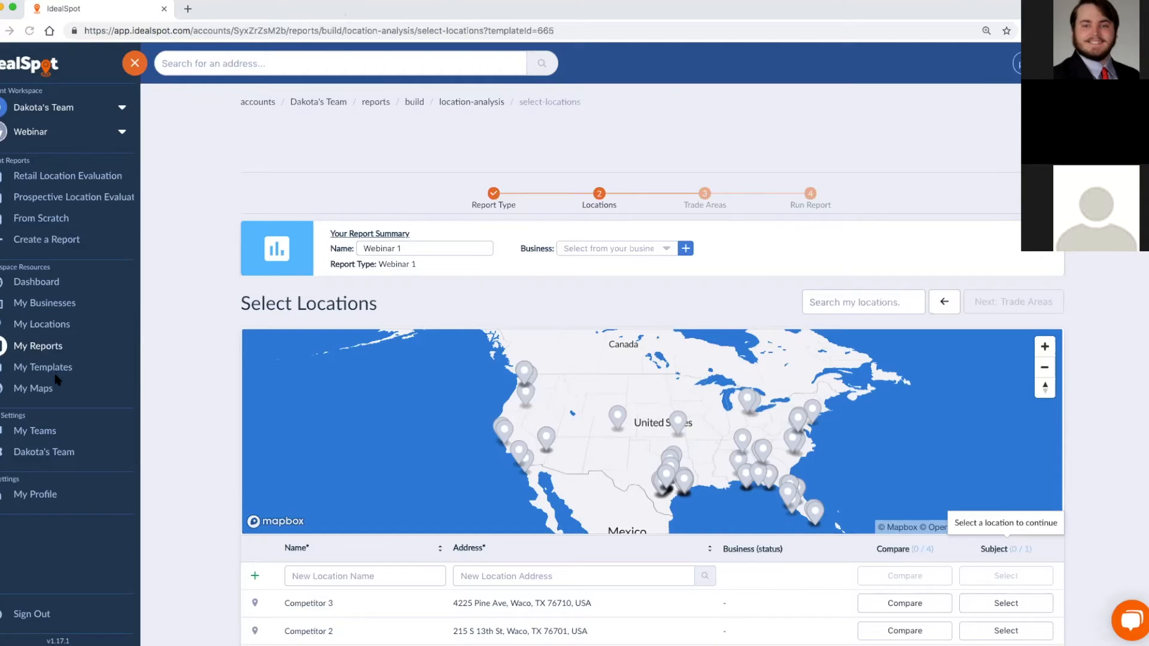
click(63, 325)
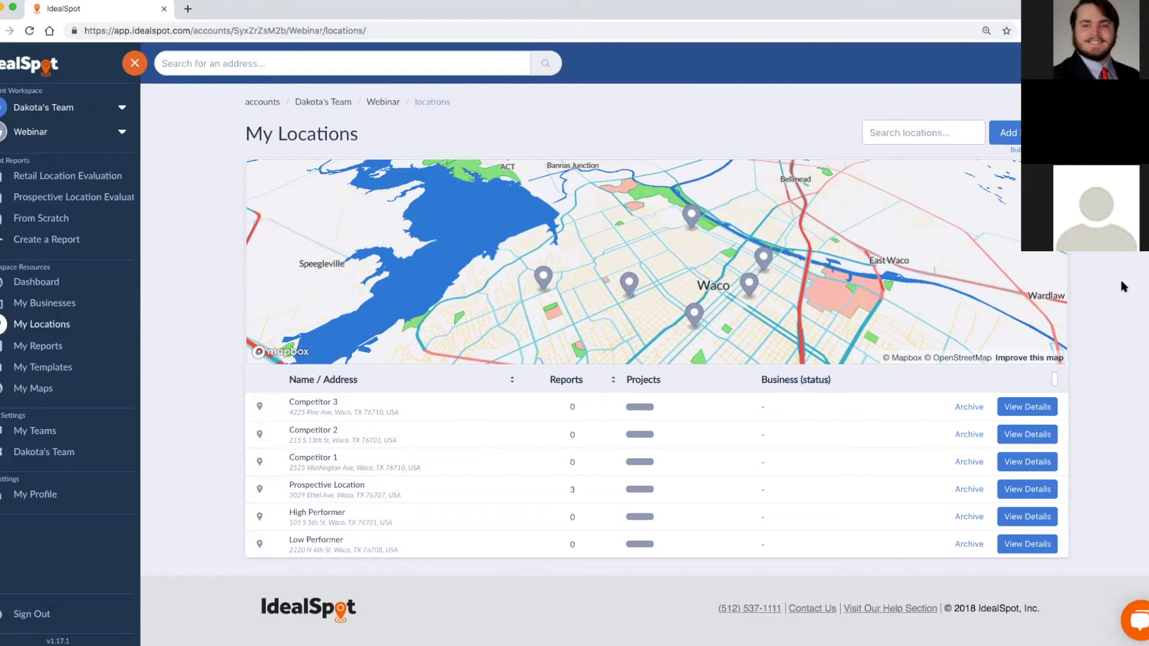
drag(297, 134, 364, 136)
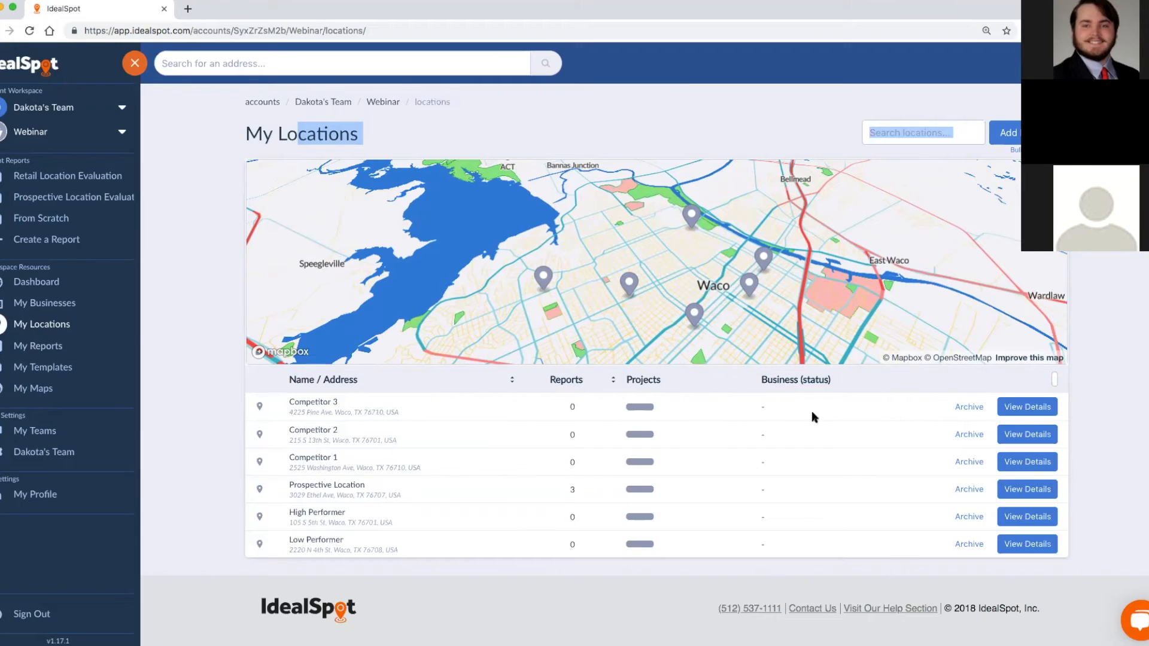
View the details of Competitor 3 and look over its market context, businesses, notes and reports sections.
click(1022, 407)
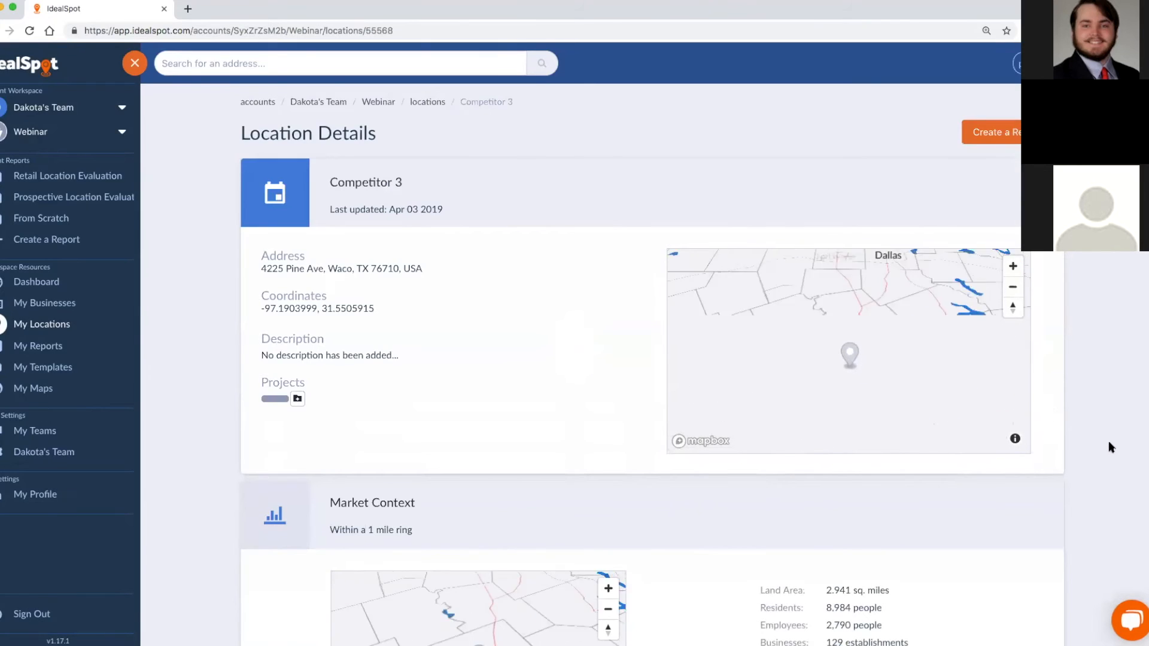
scroll(1109, 447, down, 3)
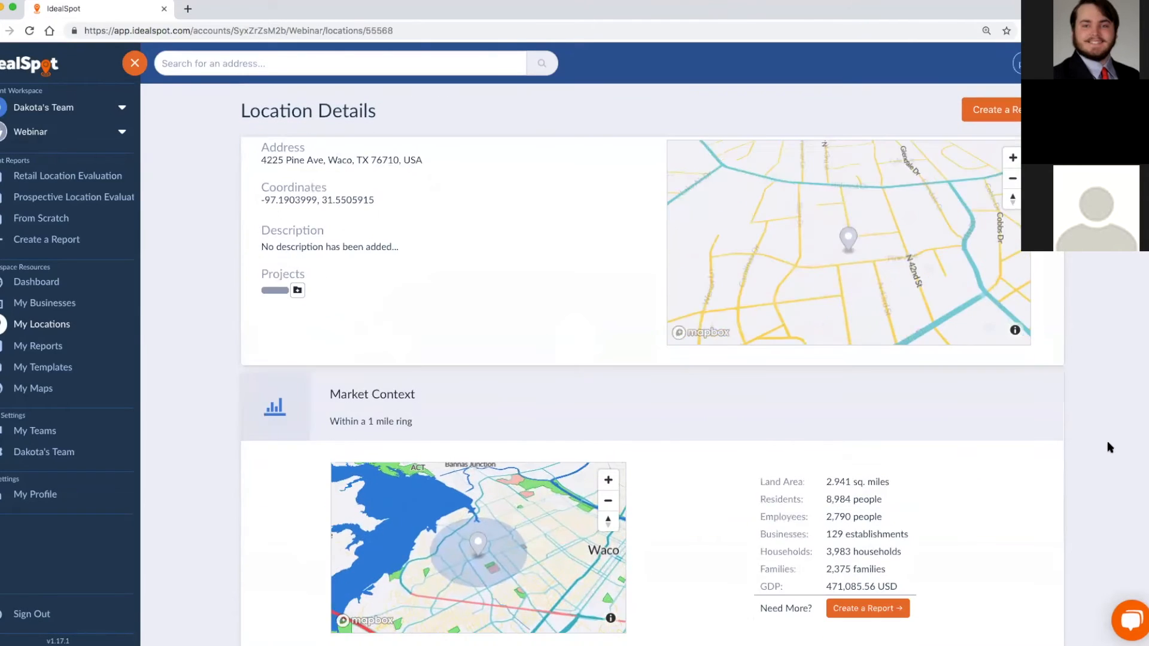
scroll(1109, 447, down, 10)
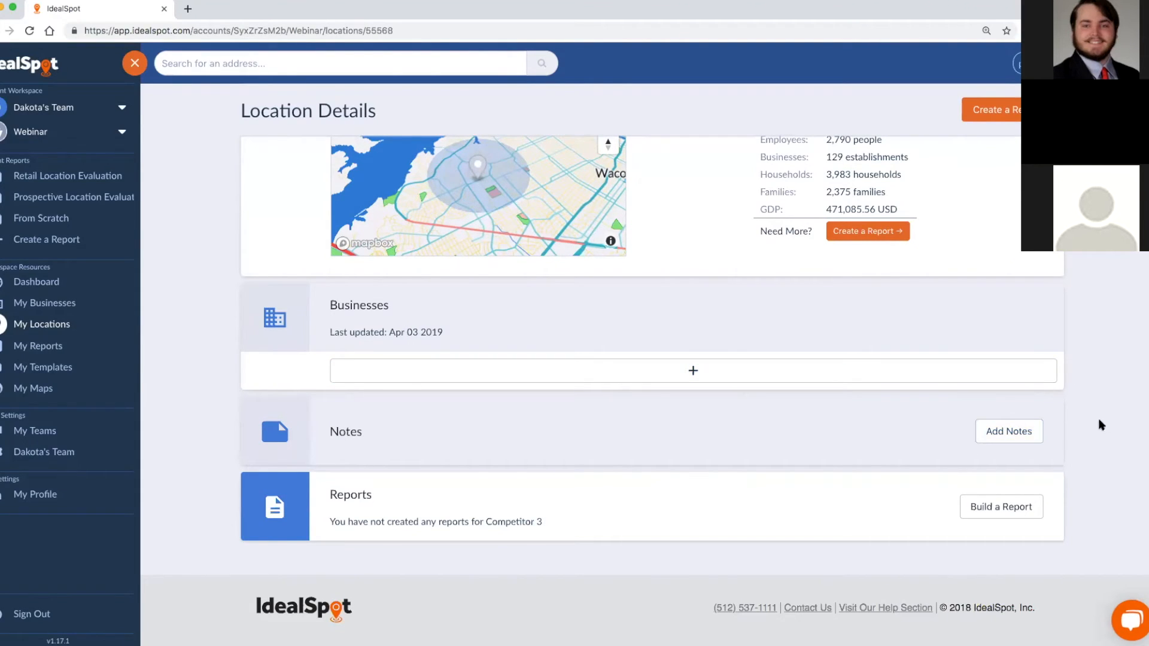
scroll(1098, 421, up, 1)
scroll(1097, 420, up, 3)
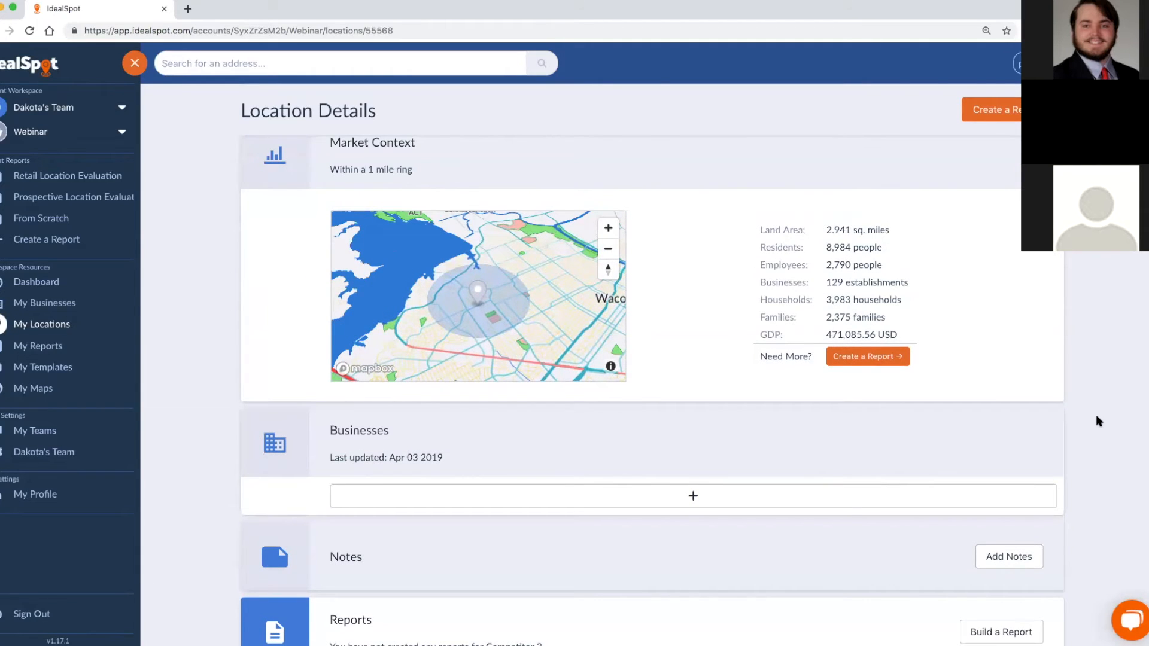
scroll(1096, 417, up, 1)
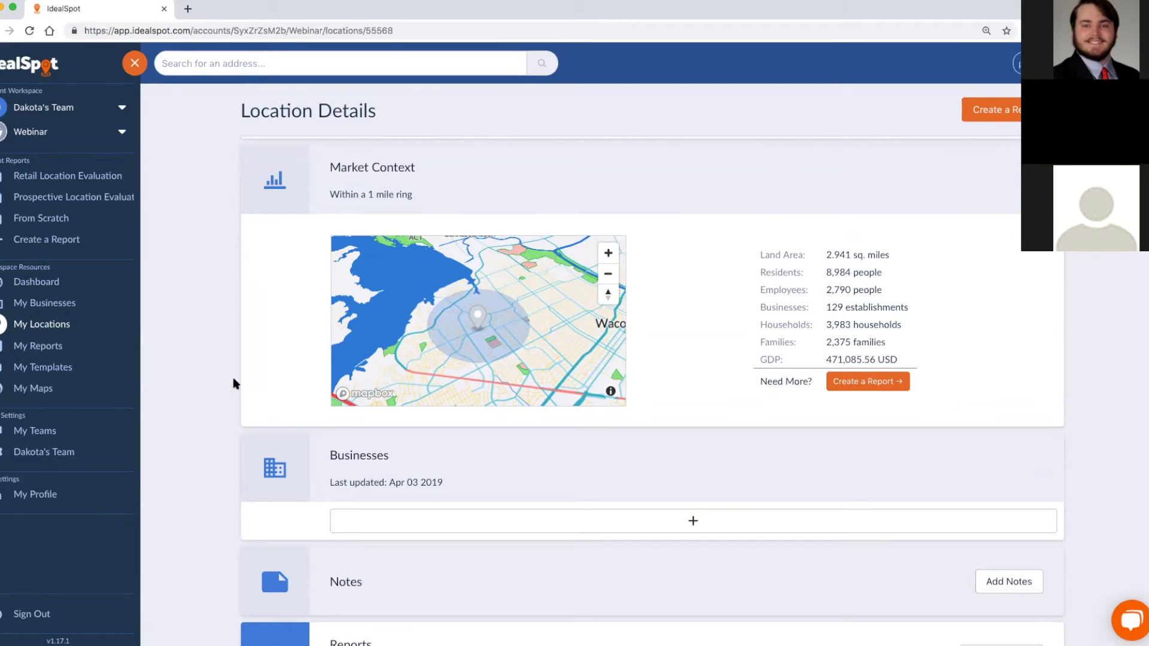
scroll(287, 281, up, 2)
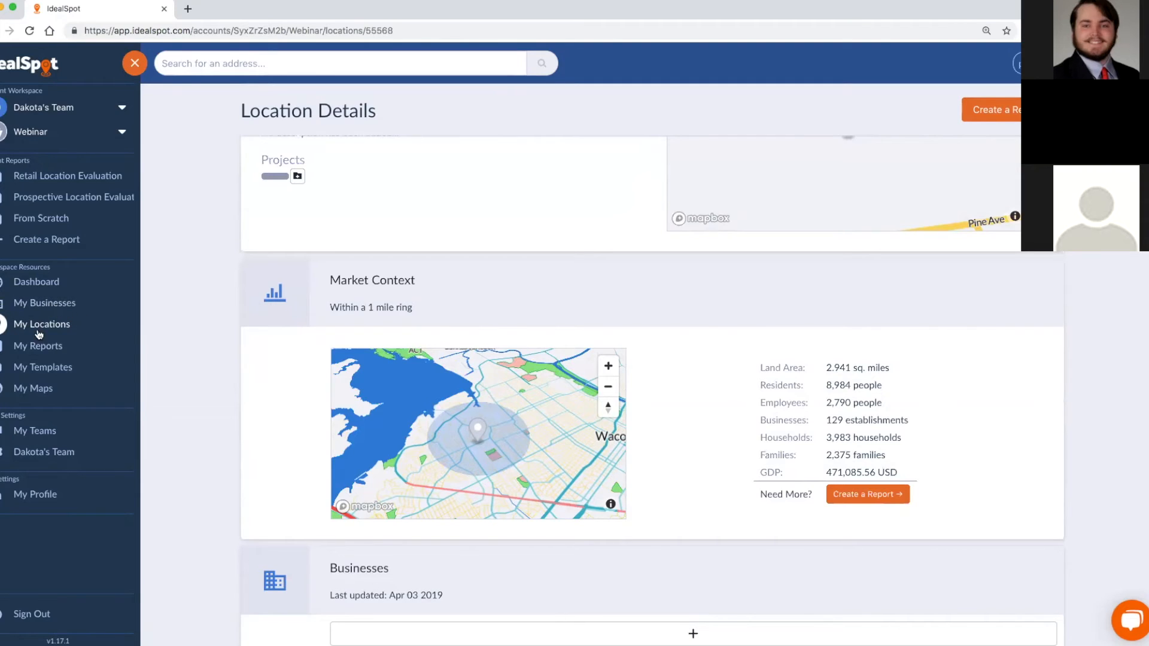
Start adding the first business to the Webinar workspace and name it Lab Hours.
click(39, 310)
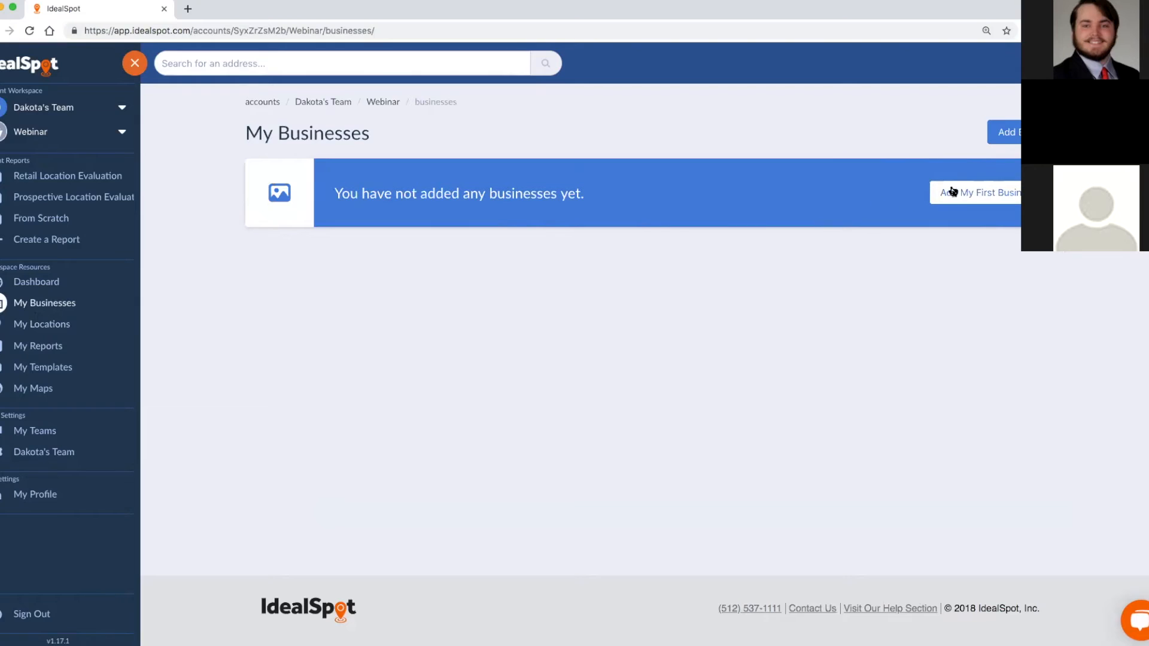
click(971, 199)
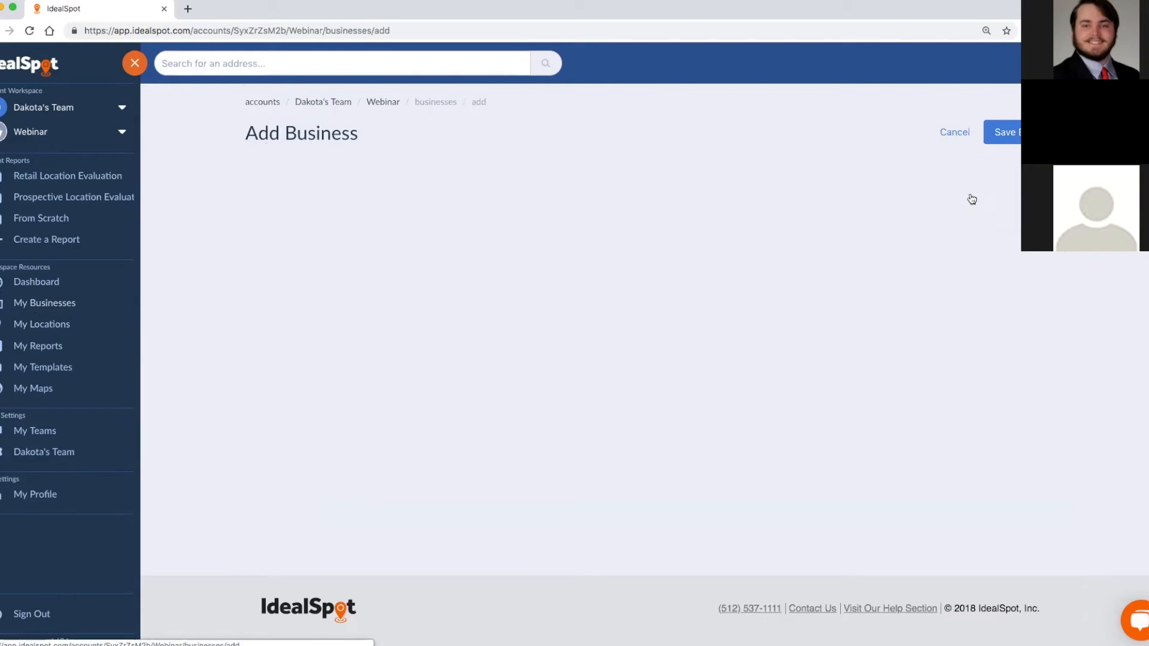
click(320, 251)
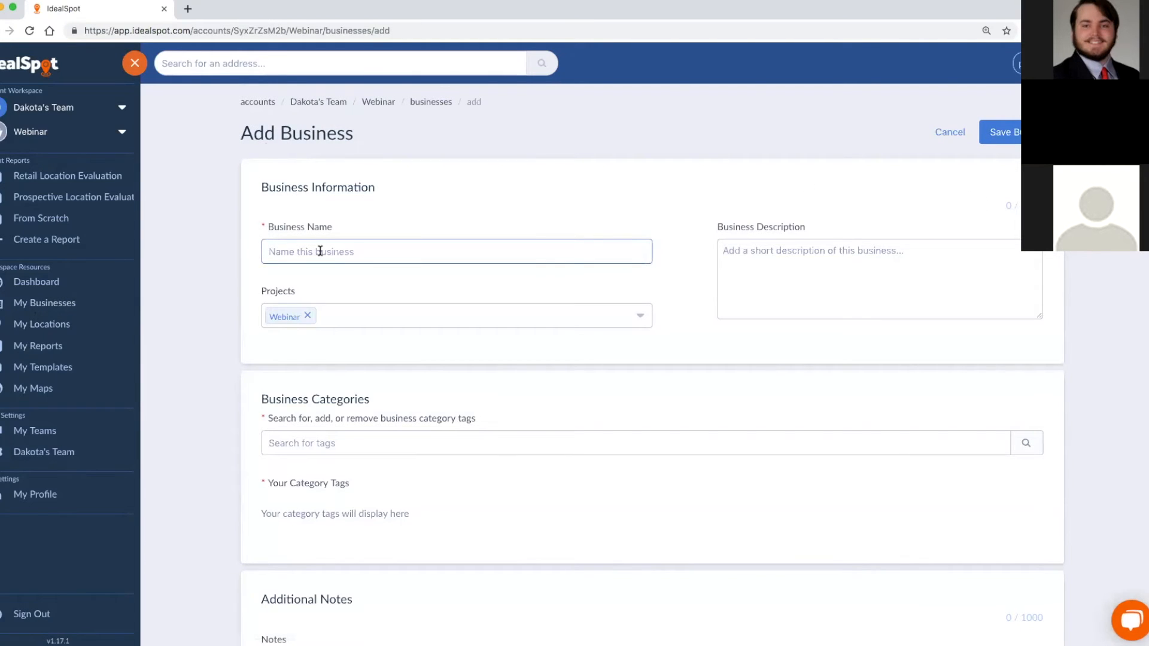
text(Webinar)
key(BackSpace)
key(BackSpace)
key(BackSpace)
key(BackSpace)
key(BackSpace)
key(BackSpace)
key(BackSpace)
text(Lab)
Tag the Lab Hours business with the Fast Food and Burgers restaurant categories and save it.
scroll(661, 389, down, 2)
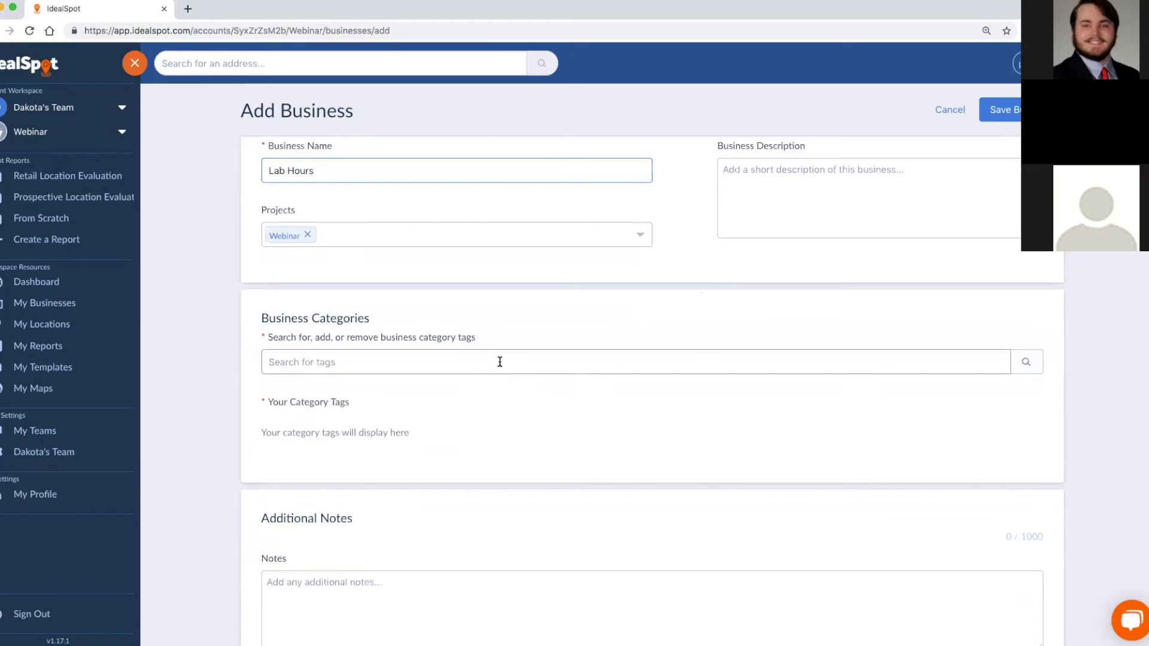
scroll(537, 459, down, 1)
scroll(537, 457, up, 3)
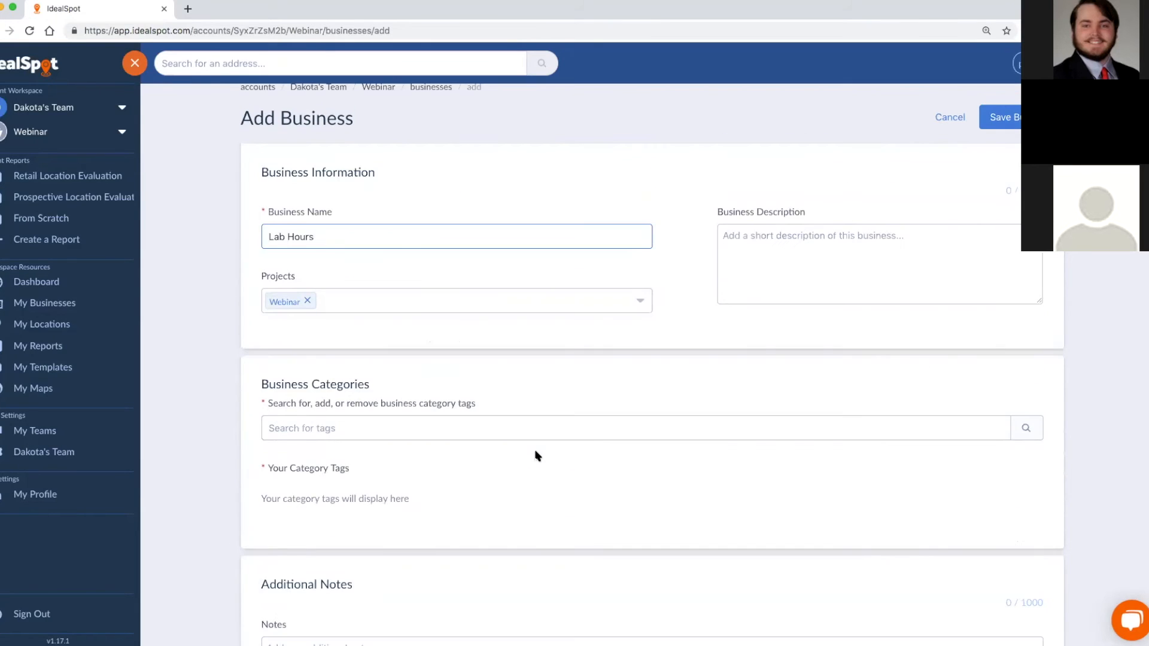
click(463, 429)
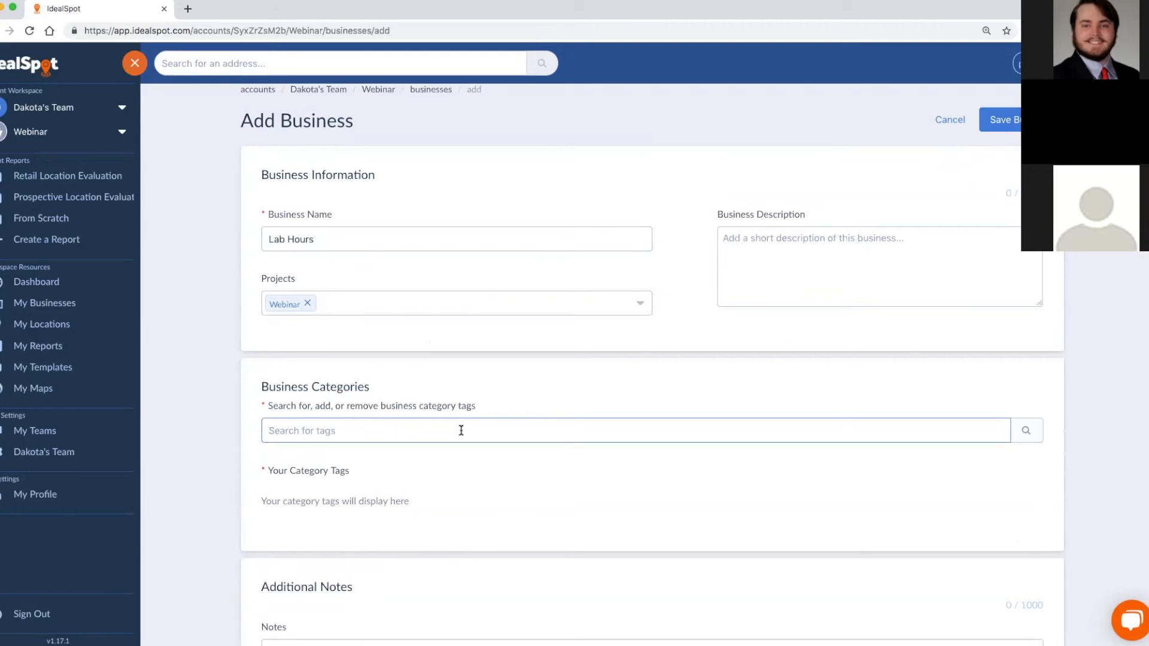
text(Fast)
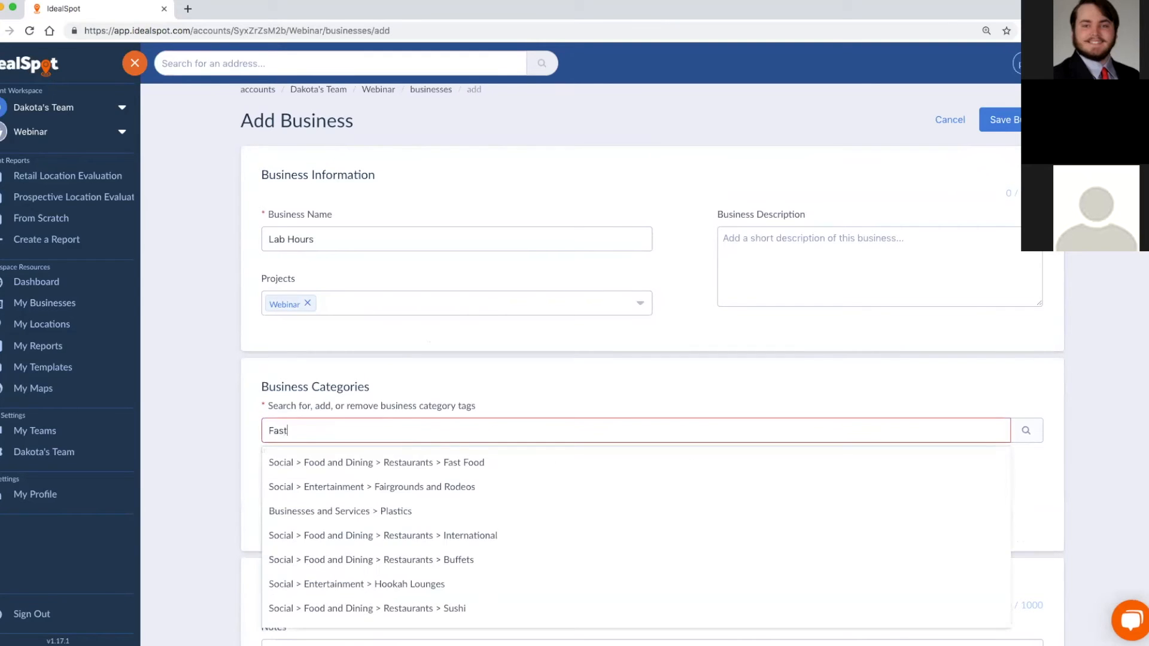
click(452, 463)
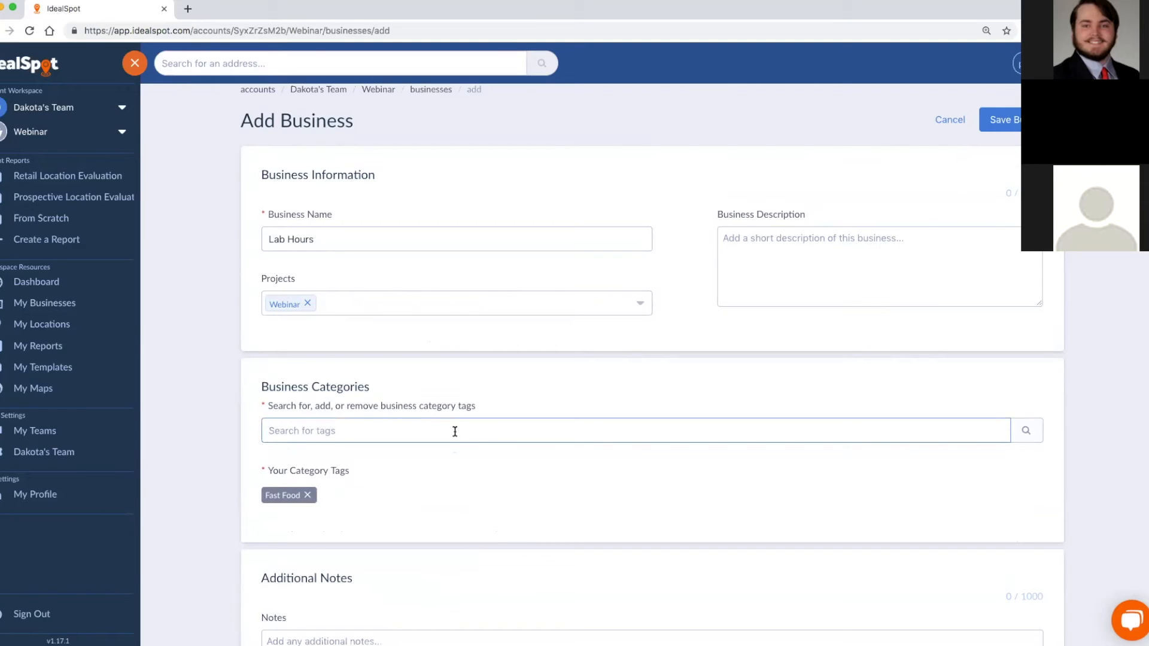
text(bur)
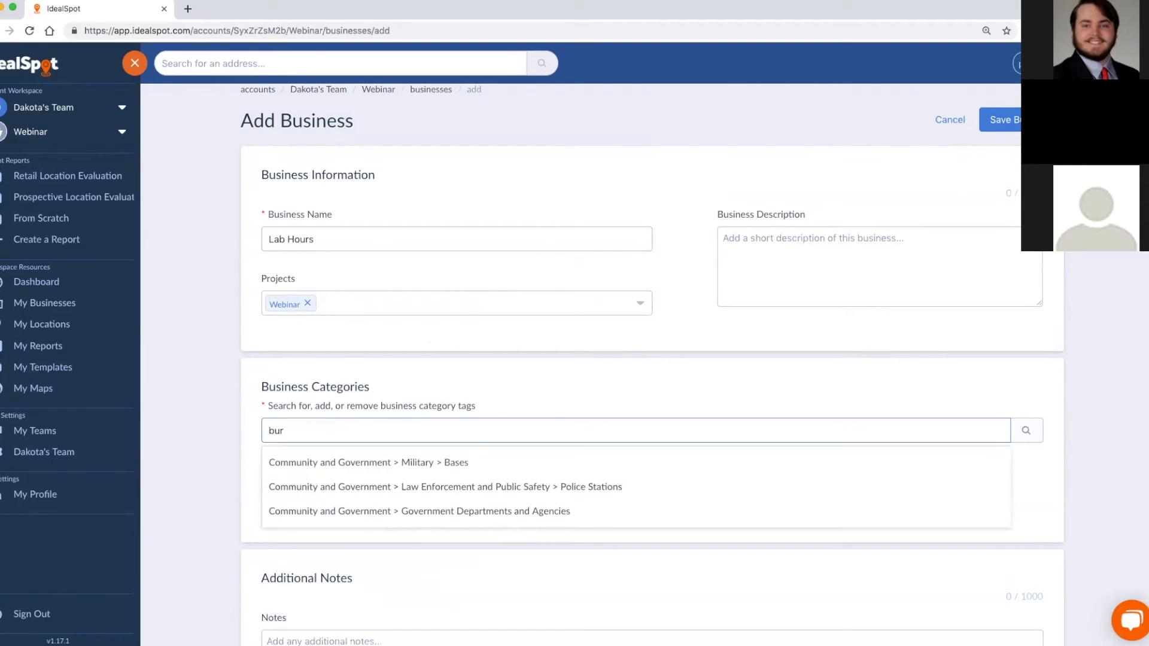
text(g)
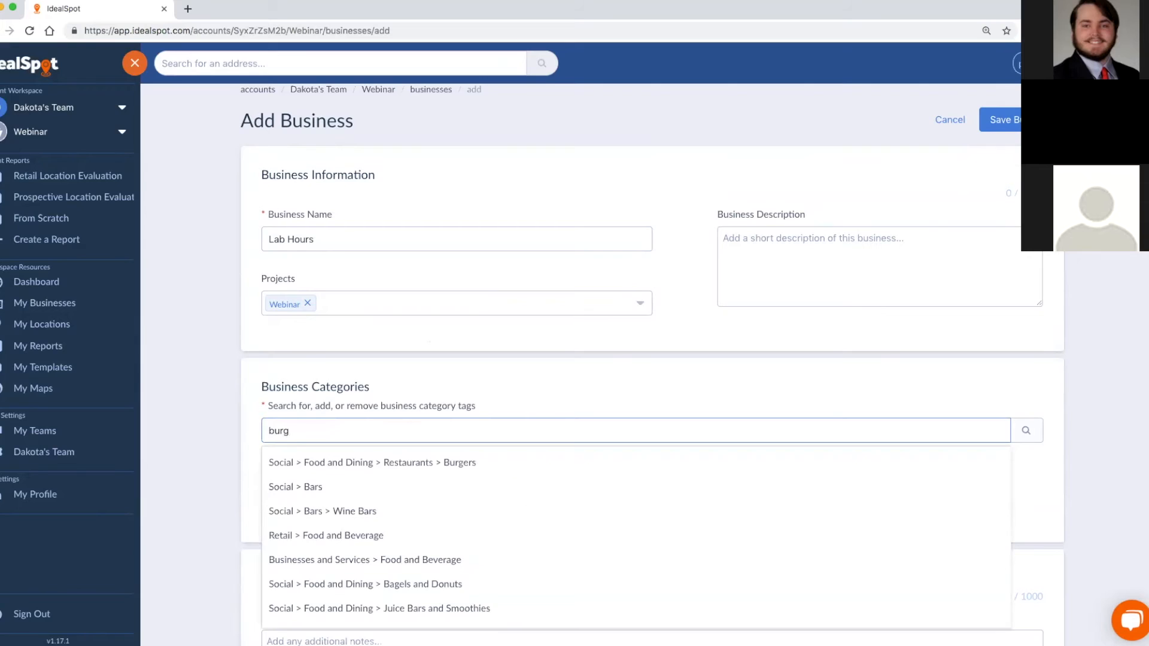
click(455, 462)
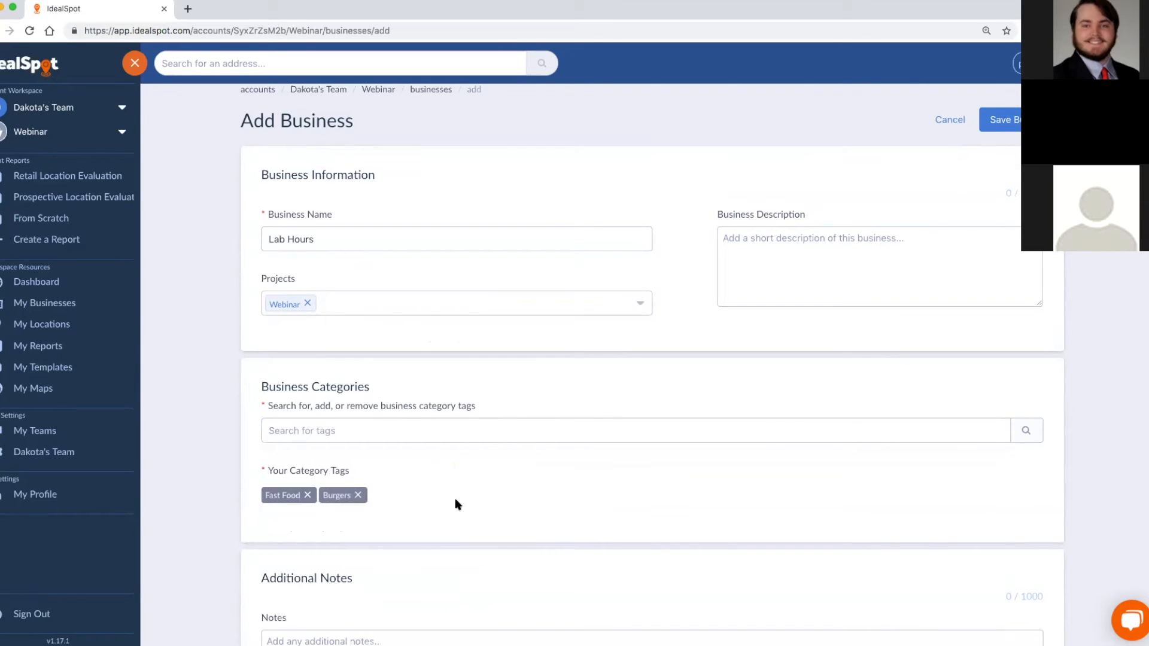
click(1000, 120)
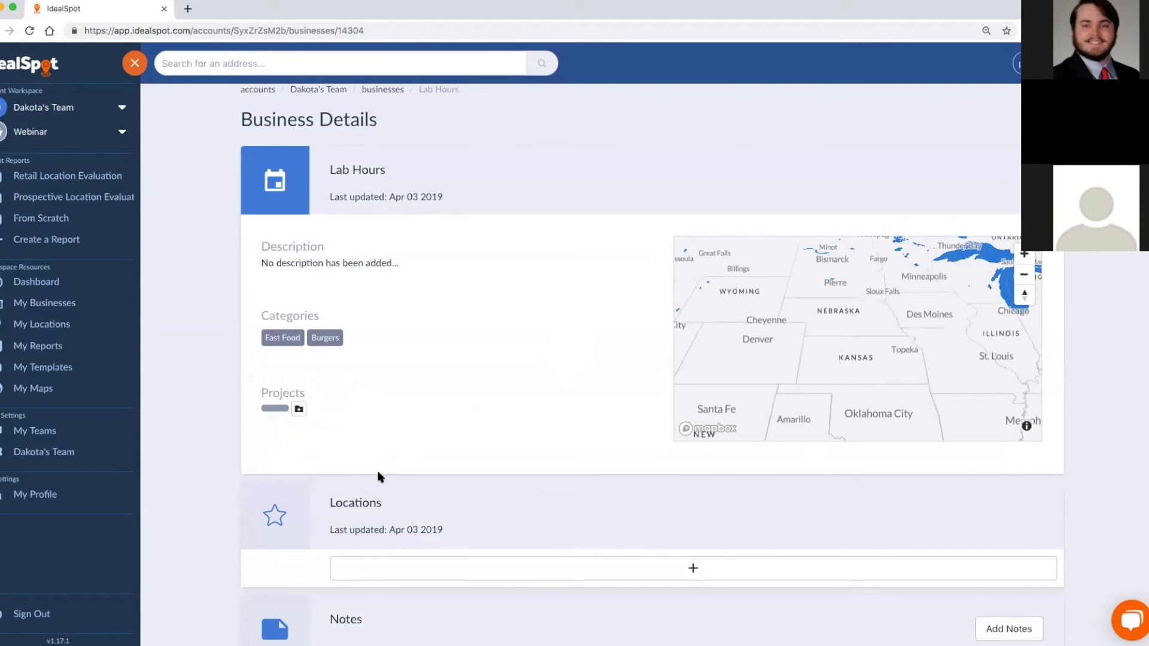
Add the saved Austin, Texas location to the Lab Hours business with the status Open.
scroll(378, 475, down, 2)
click(392, 474)
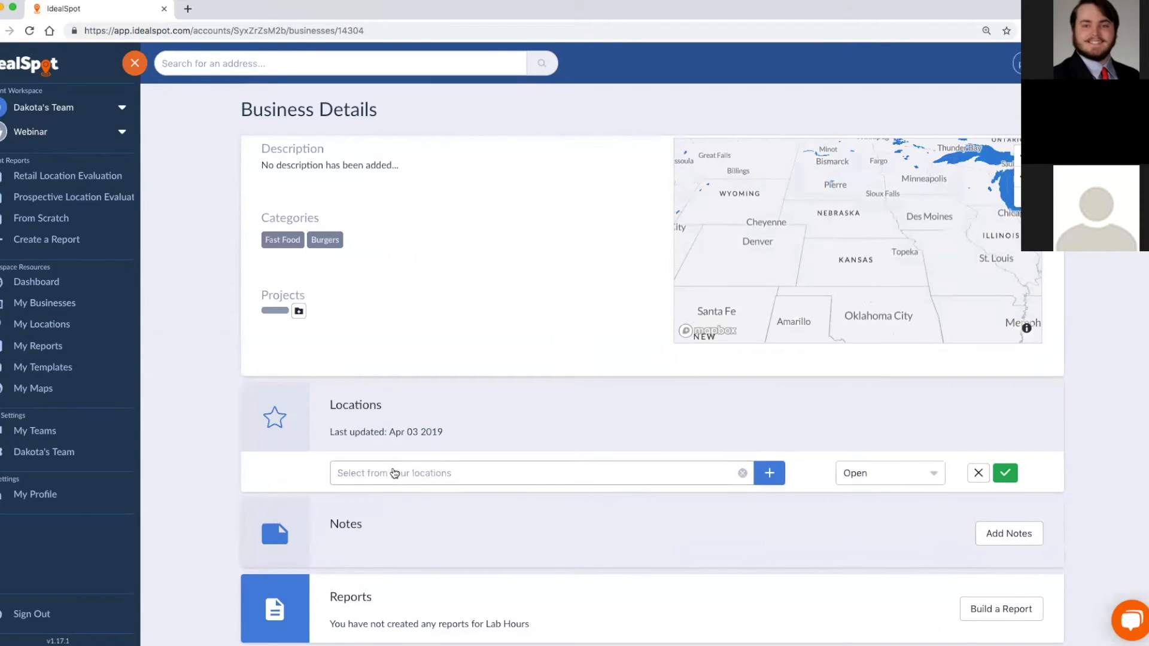
click(529, 475)
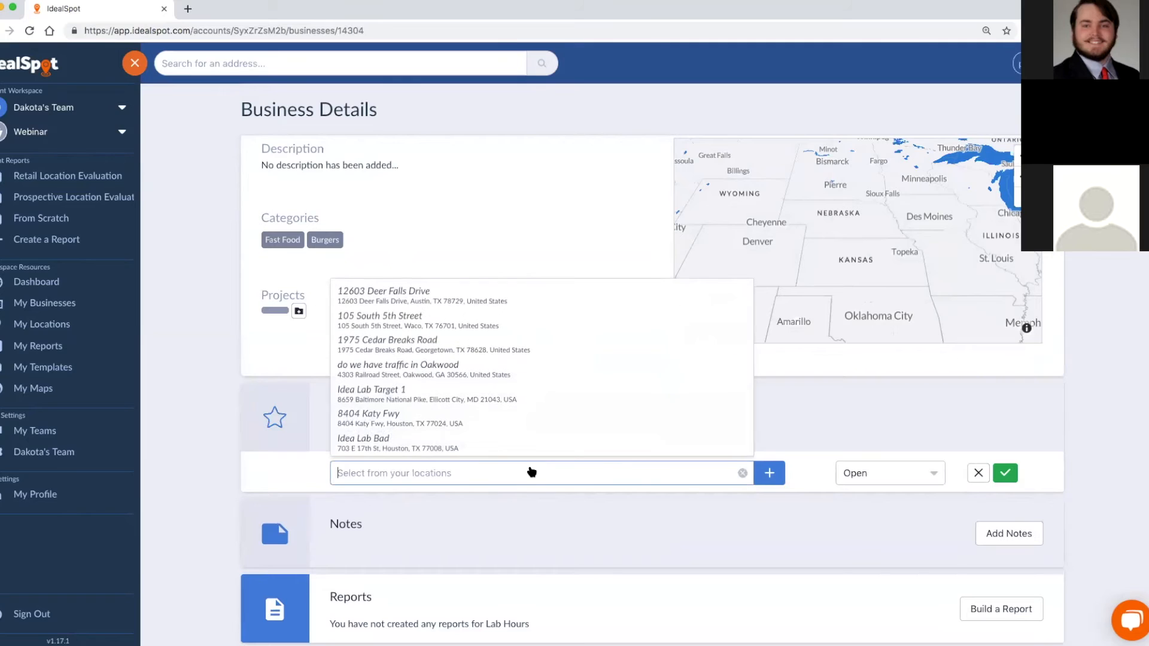
scroll(539, 414, down, 3)
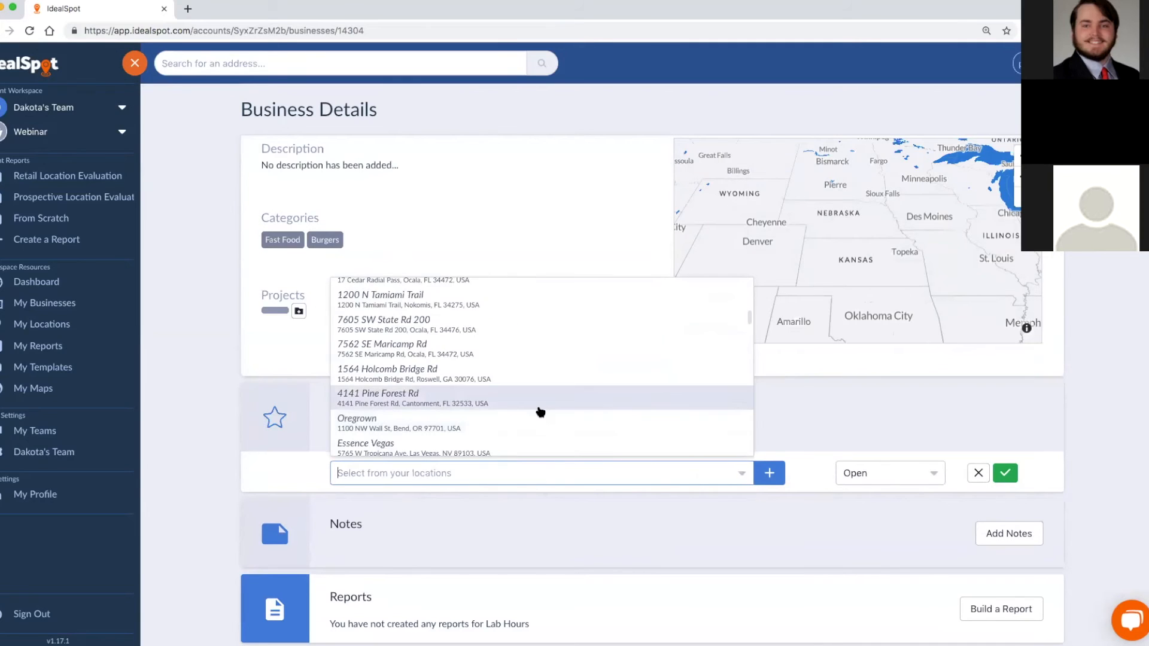
scroll(541, 411, up, 1)
scroll(538, 410, up, 3)
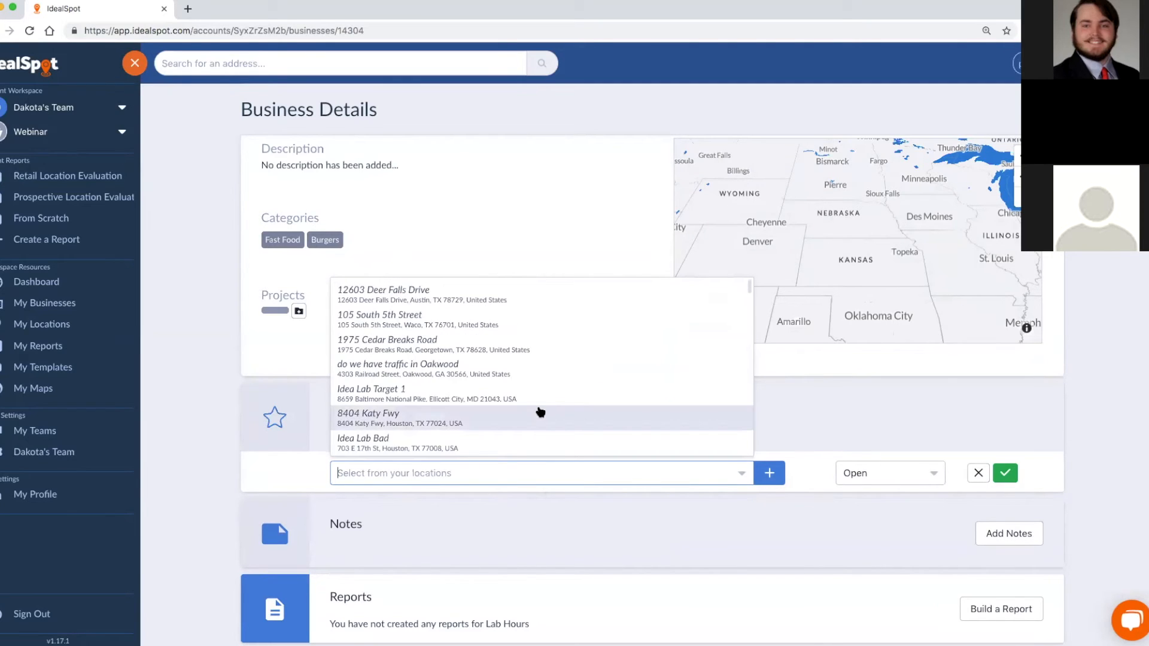
click(798, 503)
click(667, 474)
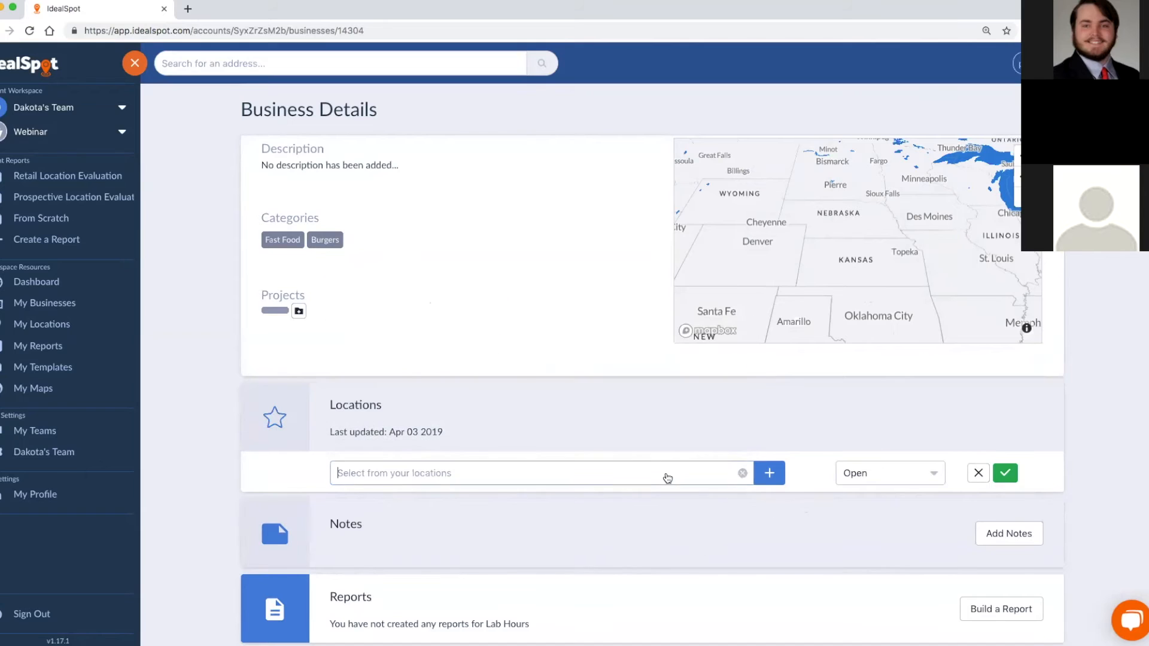
click(495, 299)
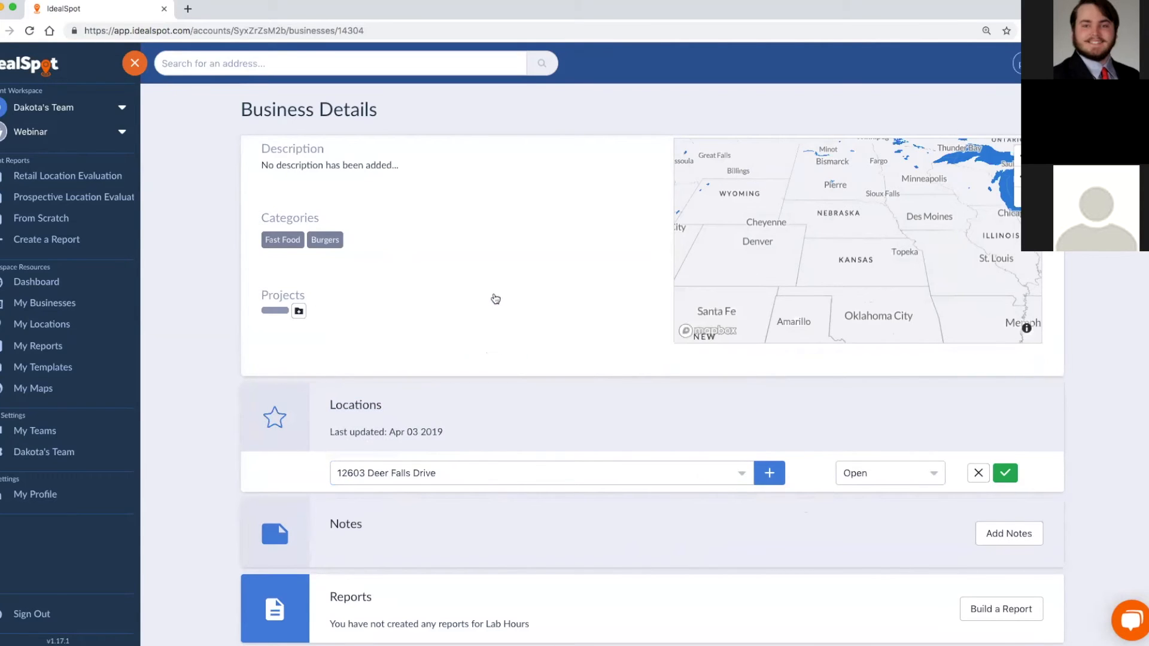
click(767, 474)
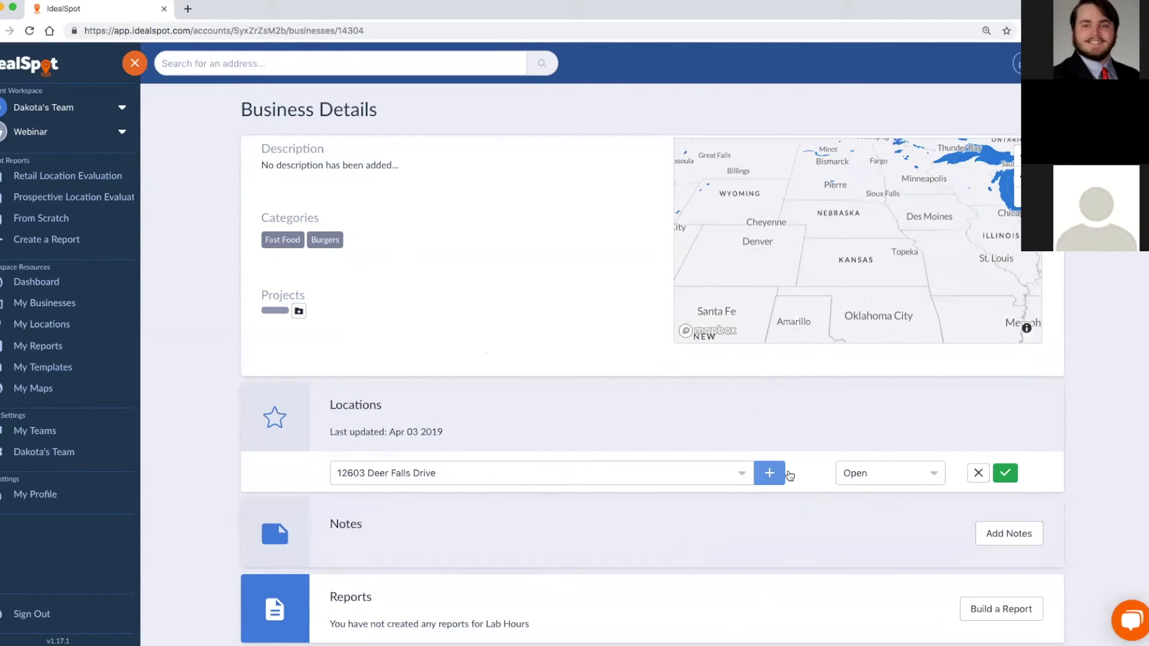
Add the saved location Idea Lab Target 1 to the business as a second location with the status Open.
click(628, 515)
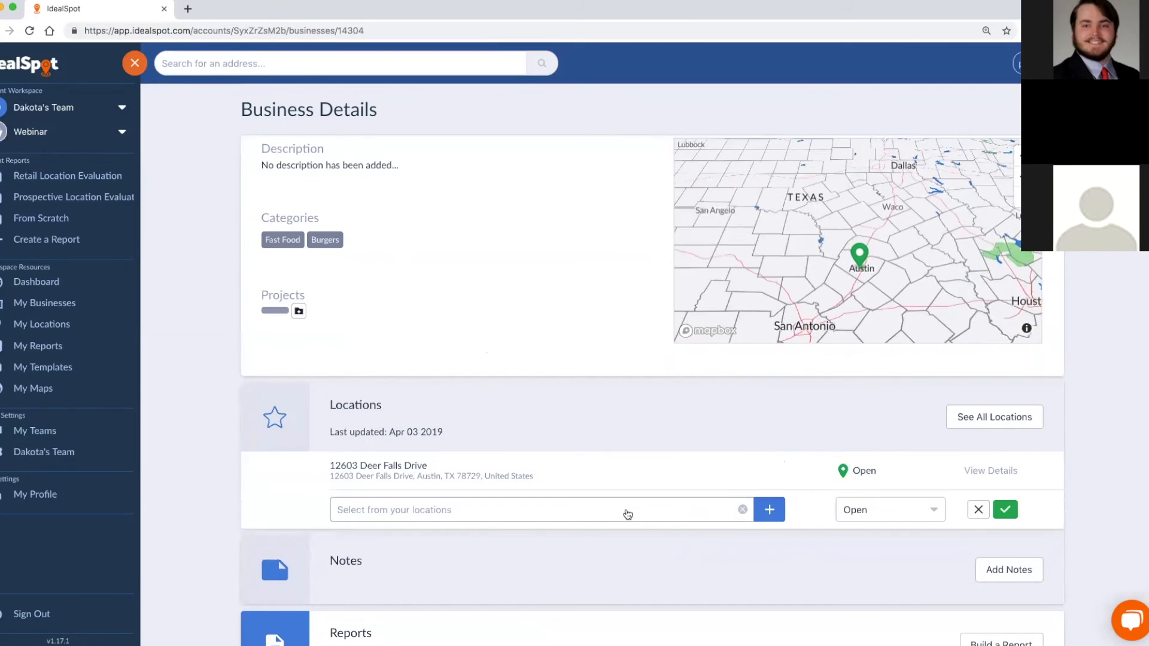
click(618, 513)
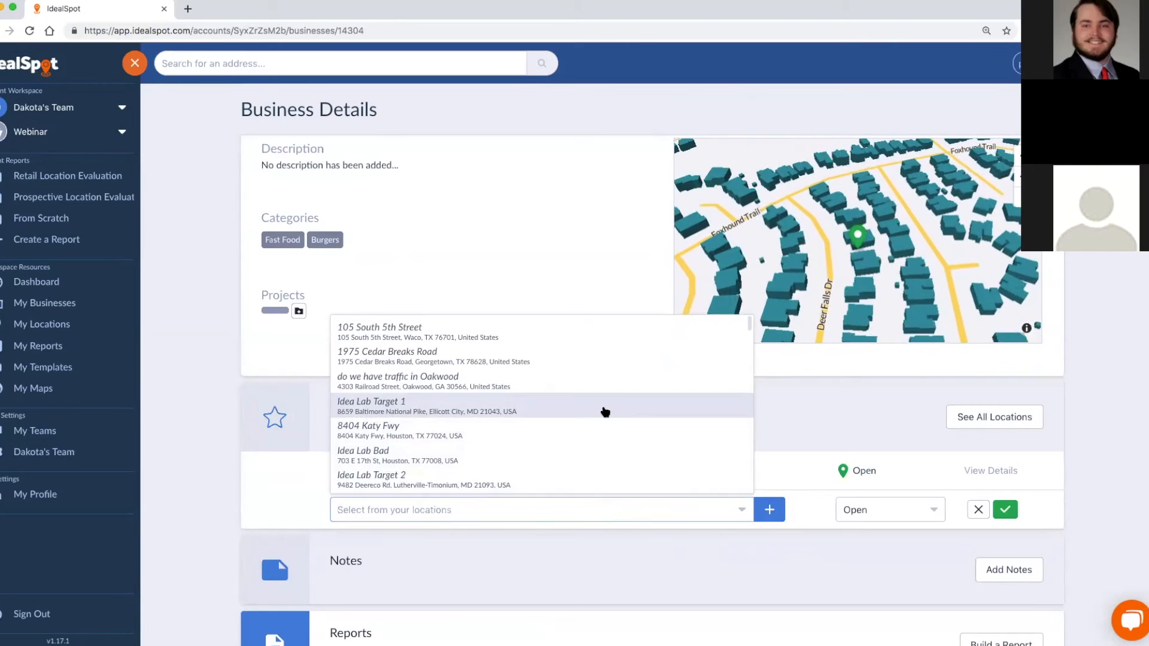
click(605, 411)
click(1005, 510)
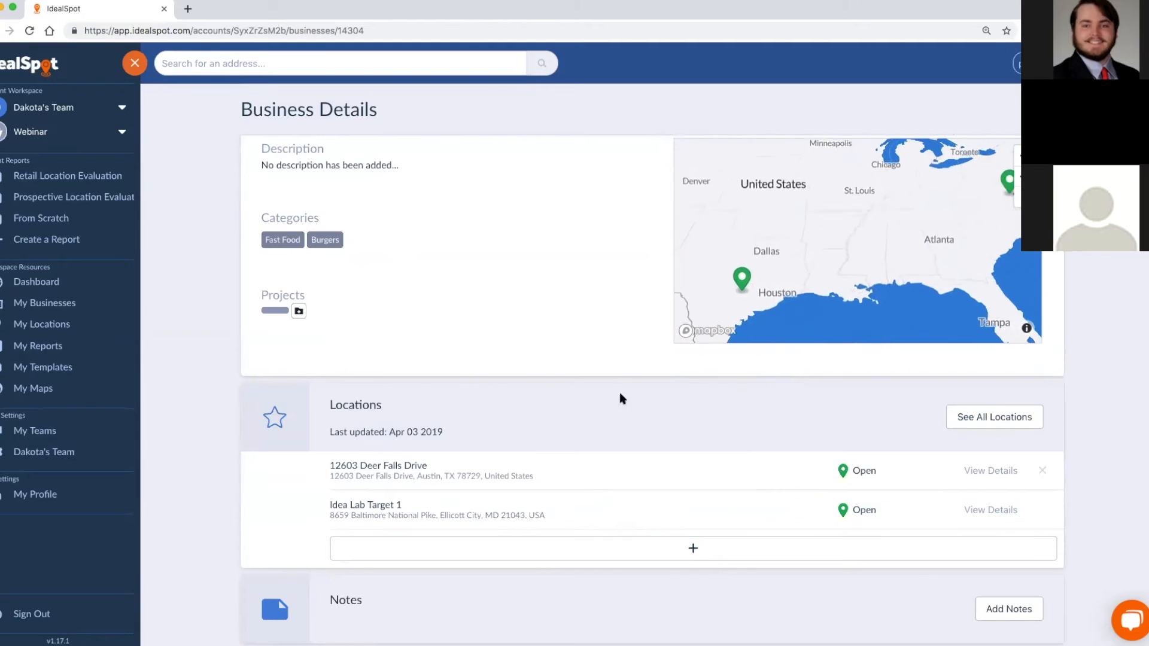
Look over the Lab Hours business details, including its linked locations, notes, reports and categories.
scroll(1074, 441, down, 2)
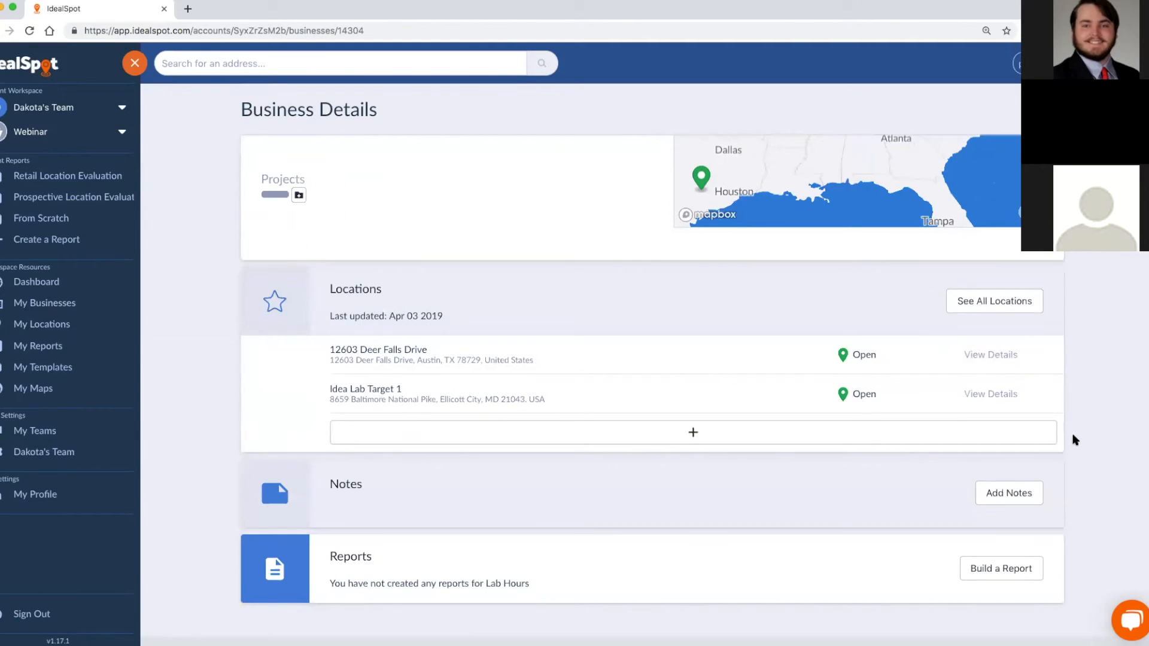
scroll(1074, 440, up, 4)
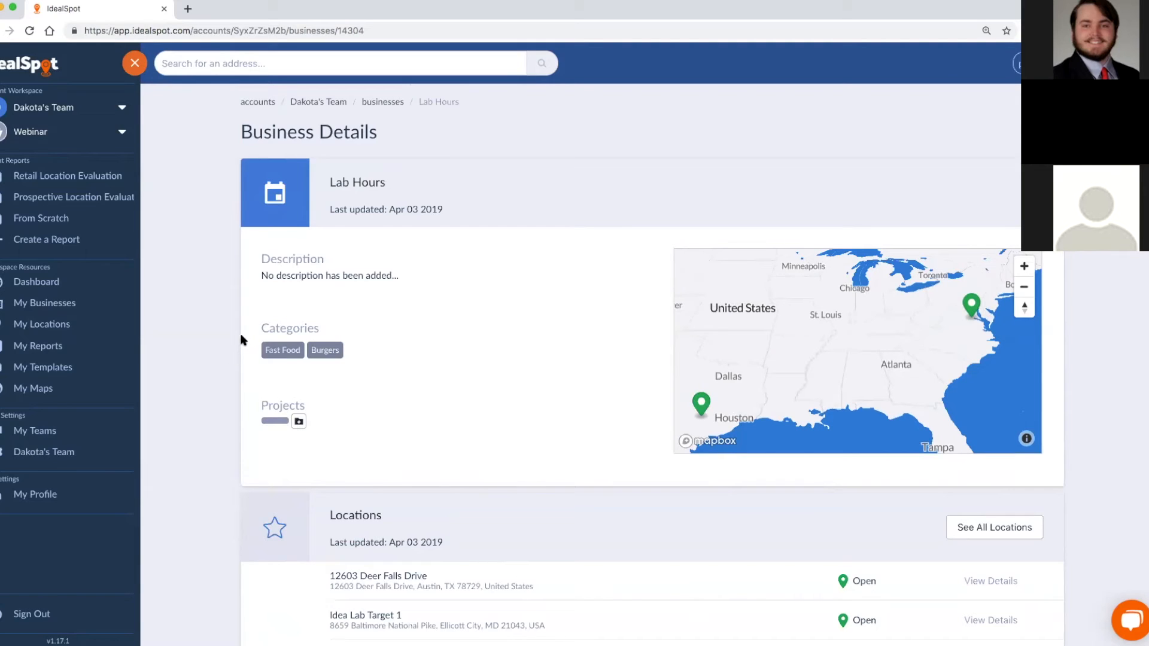
drag(259, 328, 332, 329)
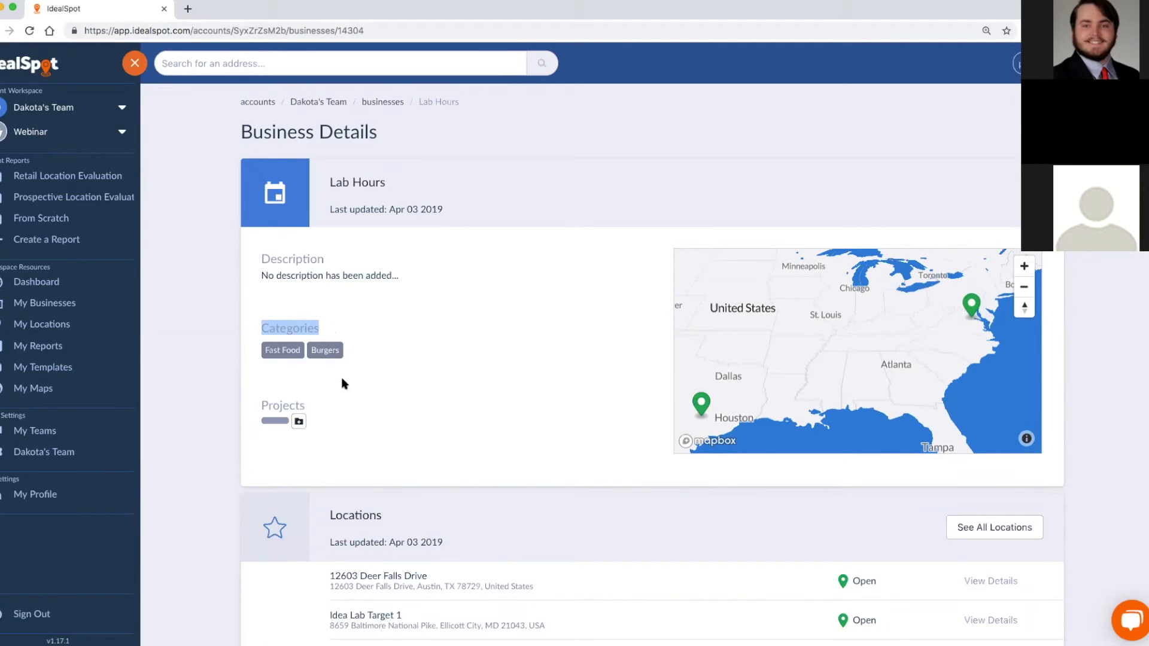
click(280, 360)
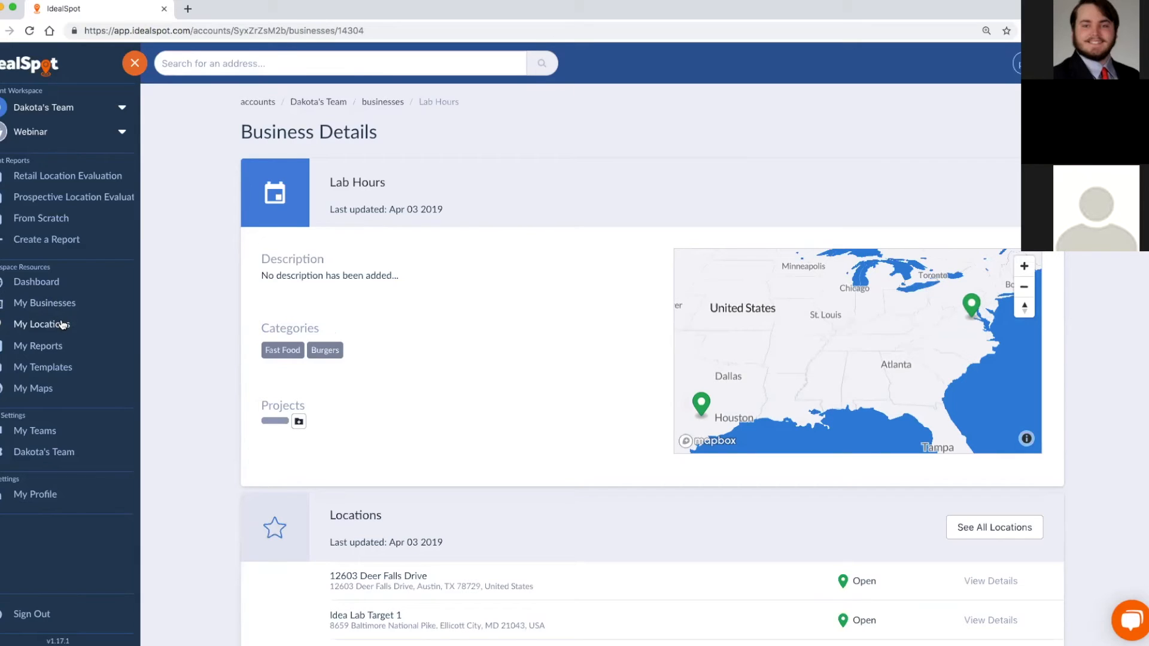
Review the Locations, Notes and Reports sections of the Lab Hours business once more.
scroll(534, 318, down, 1)
scroll(536, 319, down, 1)
scroll(536, 319, down, 3)
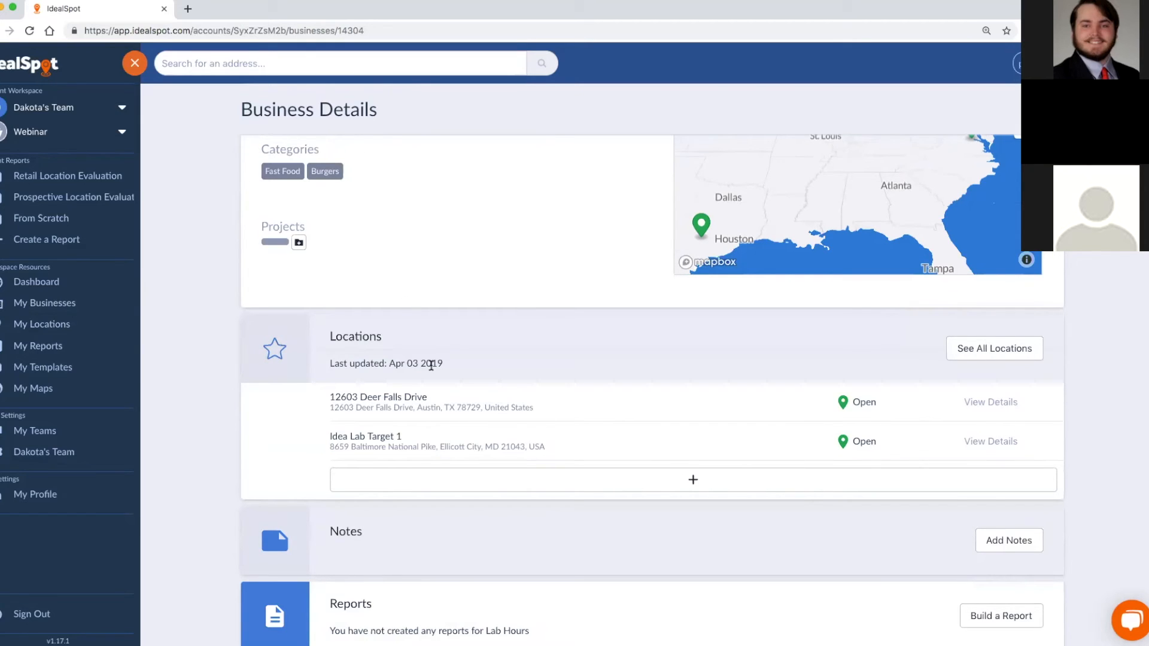
scroll(429, 368, down, 2)
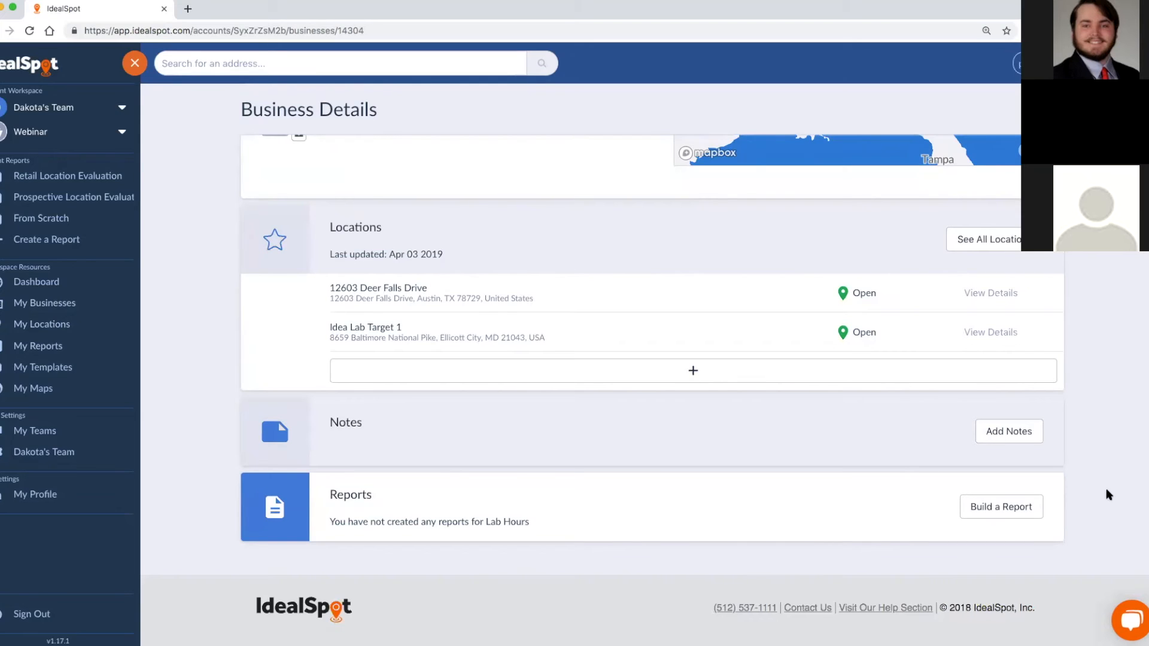
scroll(1108, 493, up, 5)
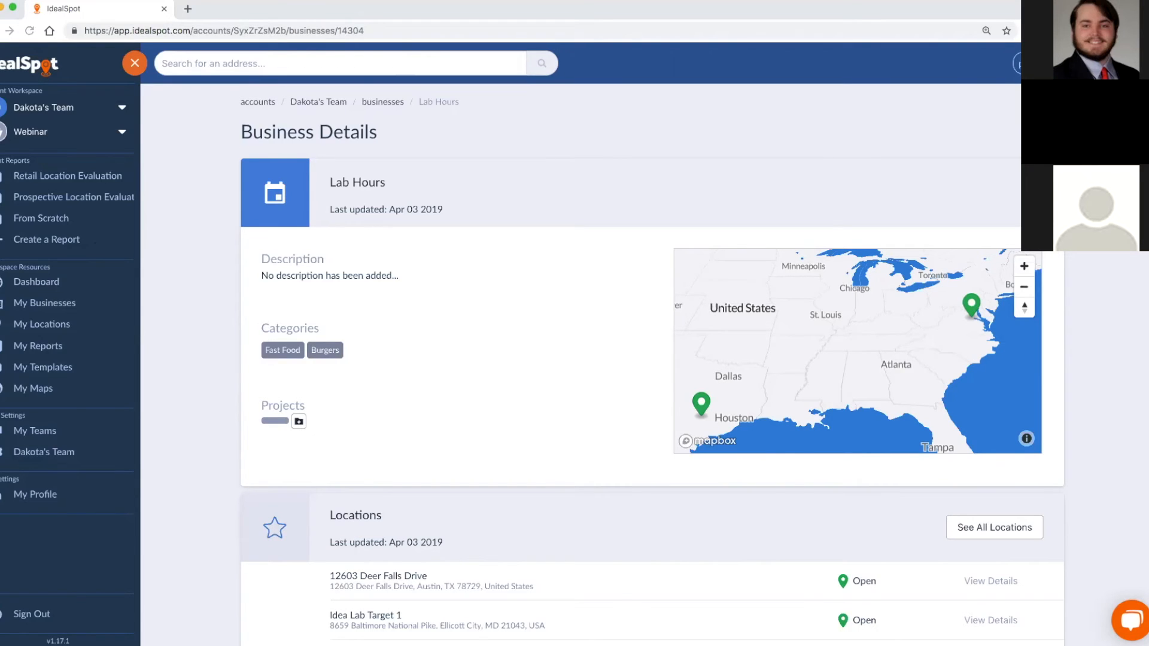
Start a Data Table Report from the dashboard comparing Prospective Location, High Performer, Low Performer, Competitor 1, Competitor 2 and Competitor 3.
click(44, 284)
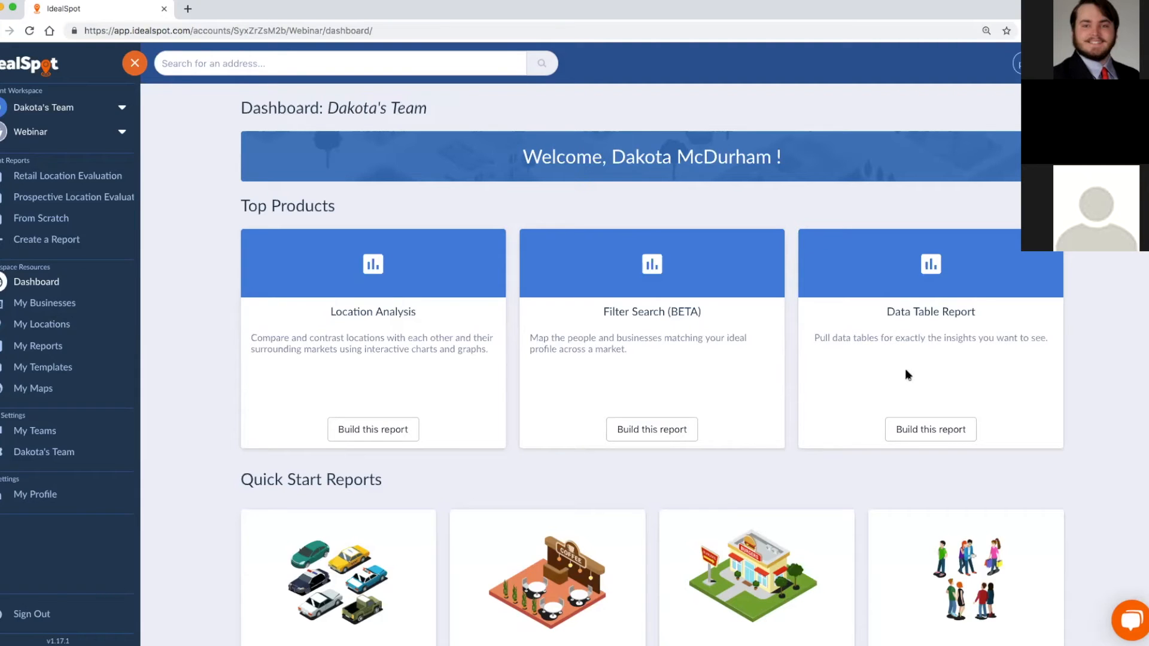
click(928, 431)
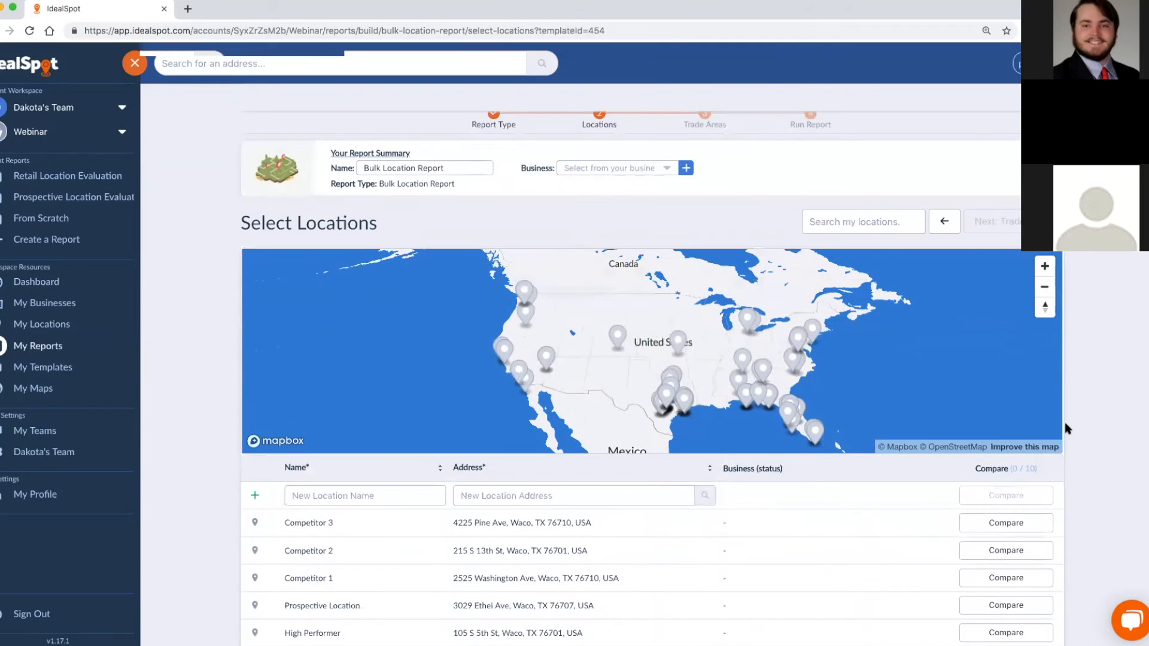
scroll(1066, 428, down, 3)
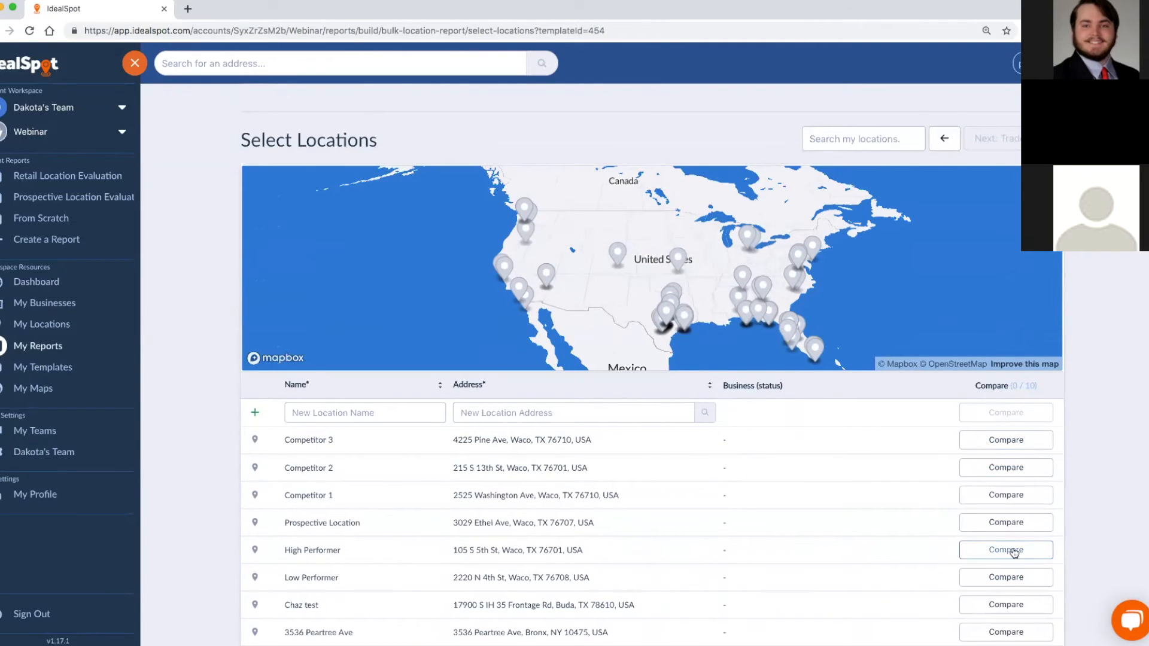
click(1010, 523)
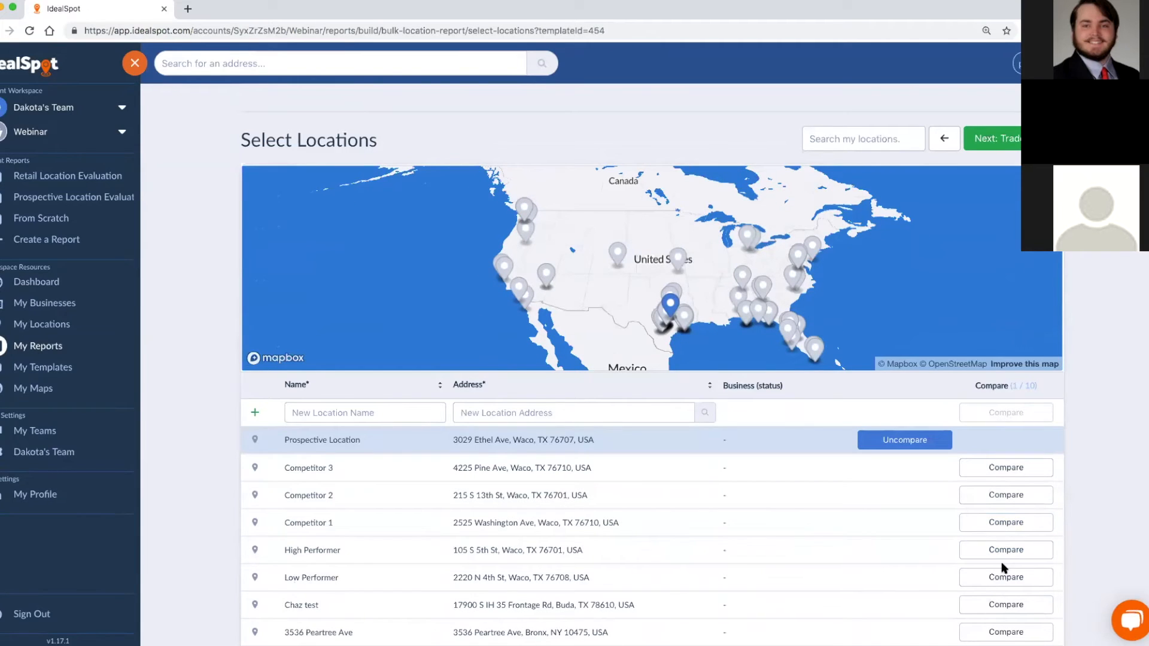
click(1005, 550)
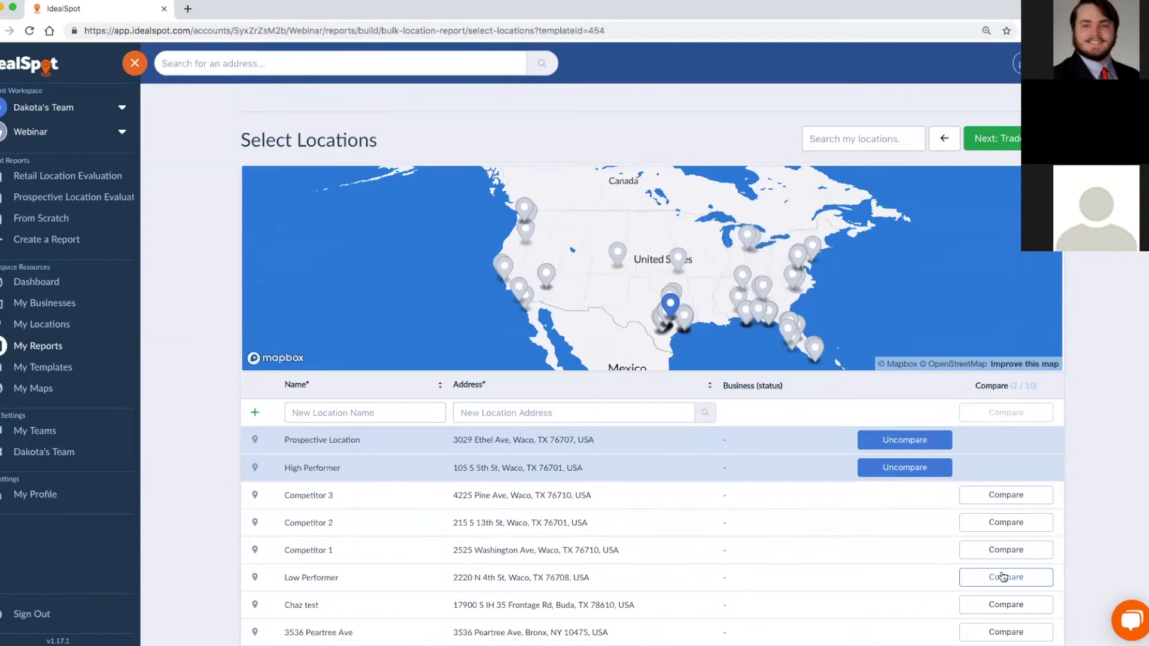
click(1005, 577)
click(1005, 575)
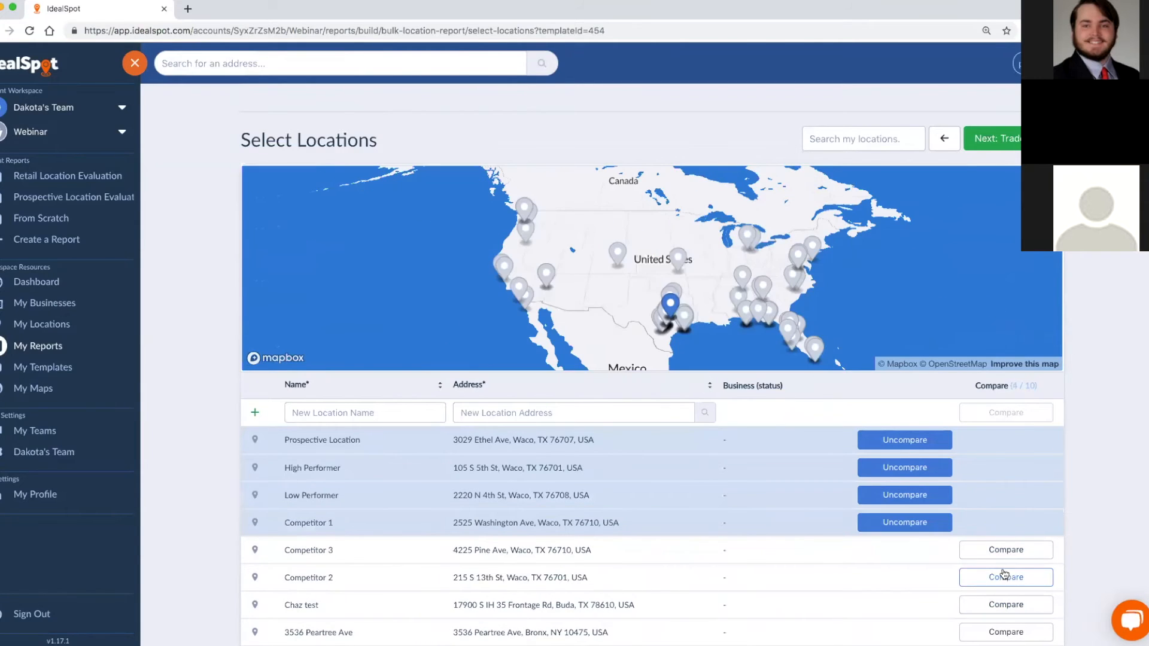
click(1004, 576)
click(1005, 576)
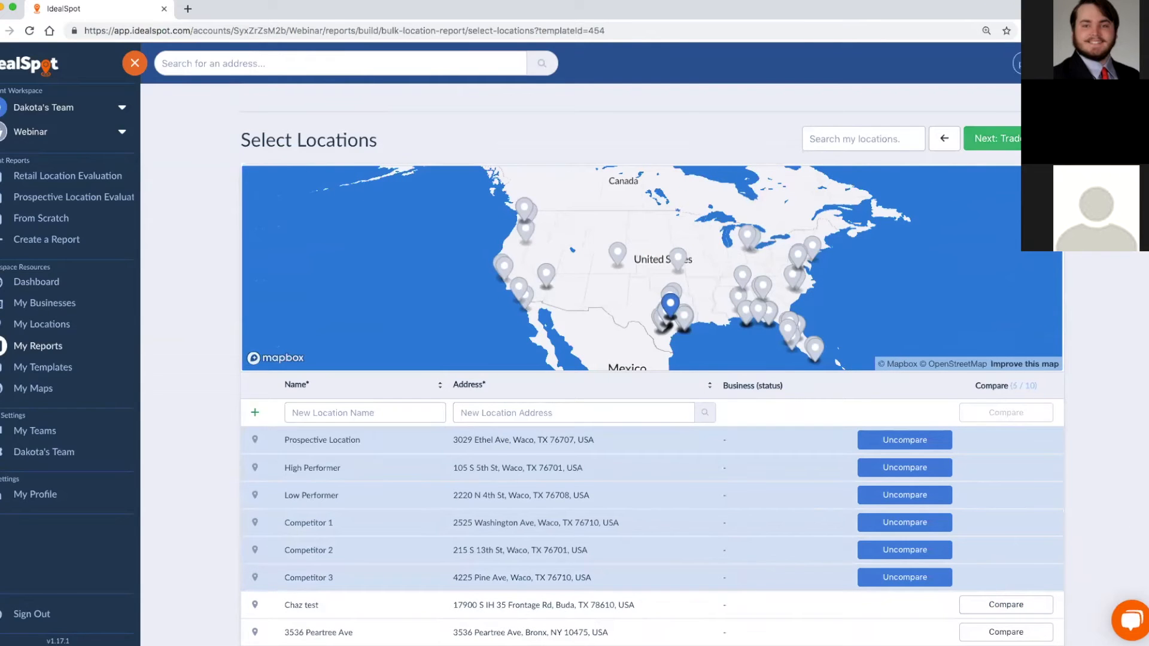
Add a 1 mile ring trade area to the Bulk Location Report and run the report.
click(994, 138)
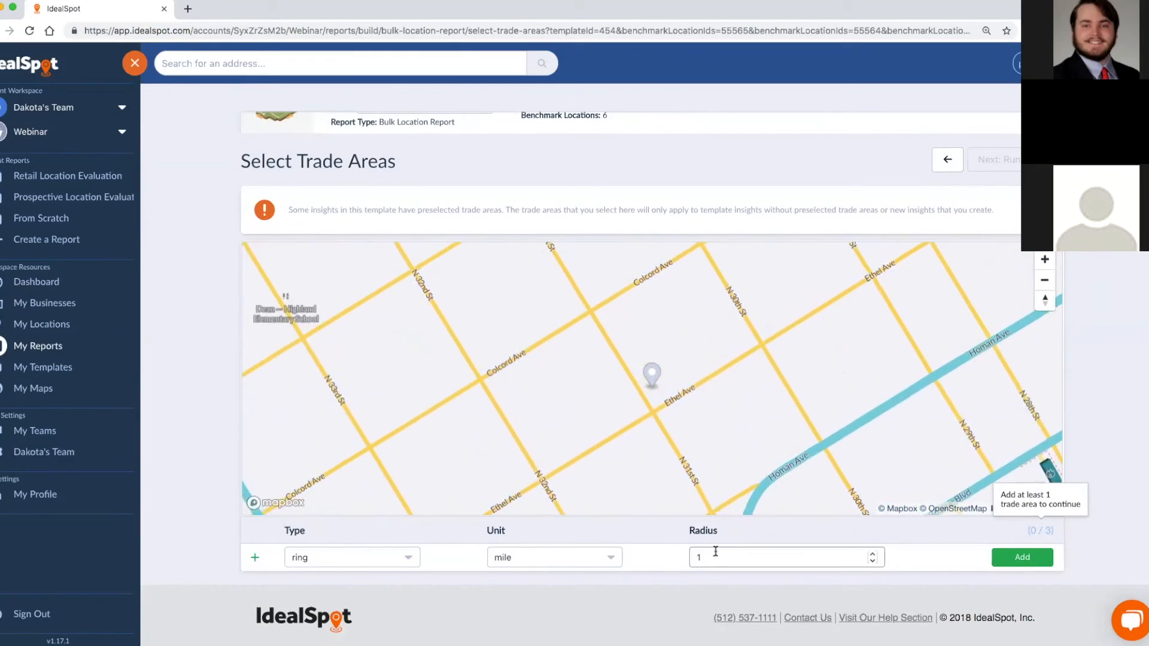
click(1029, 564)
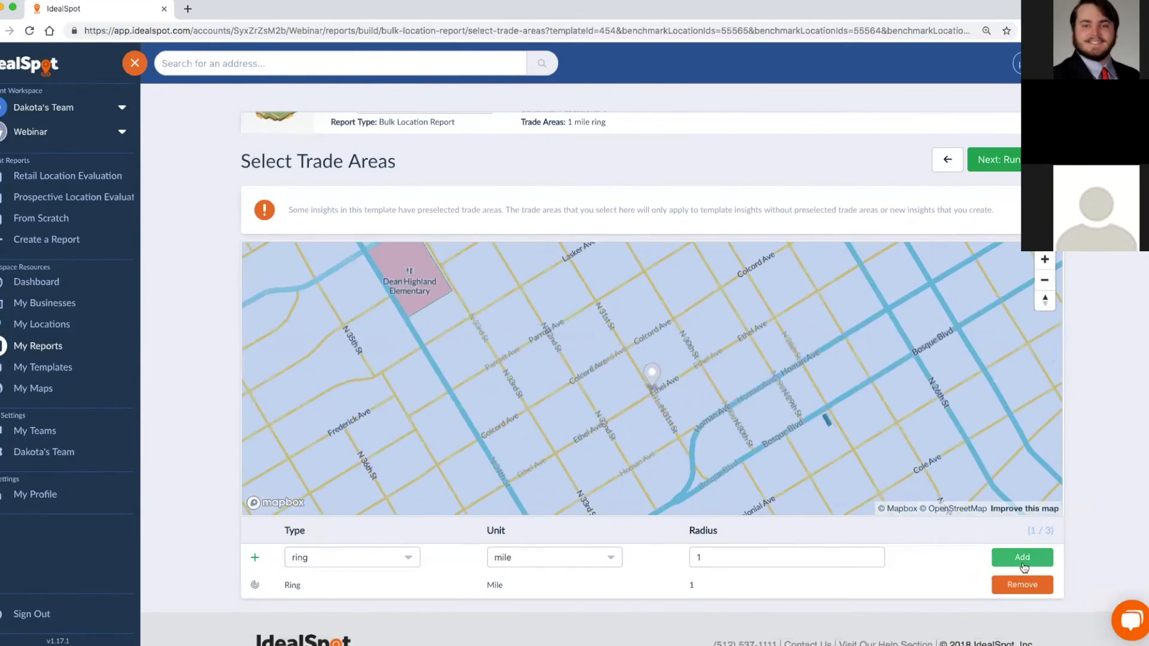
click(1041, 159)
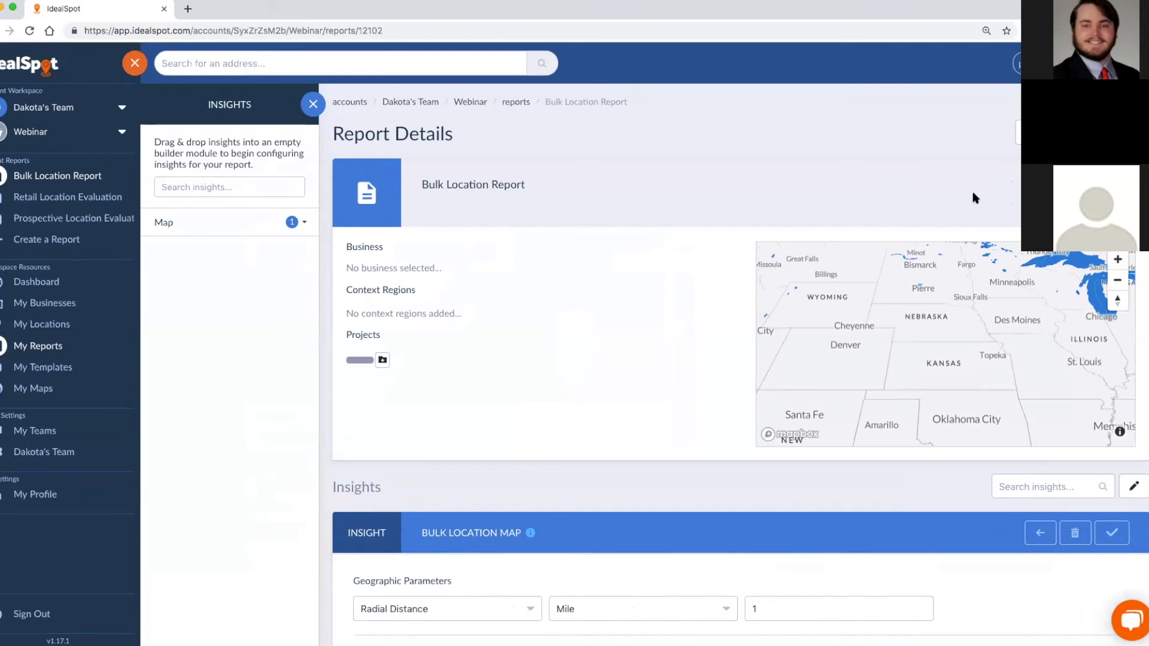
Begin a new variable set for the Bulk Location Map insight and name it Lab Hours.
scroll(900, 157, down, 3)
scroll(730, 261, down, 1)
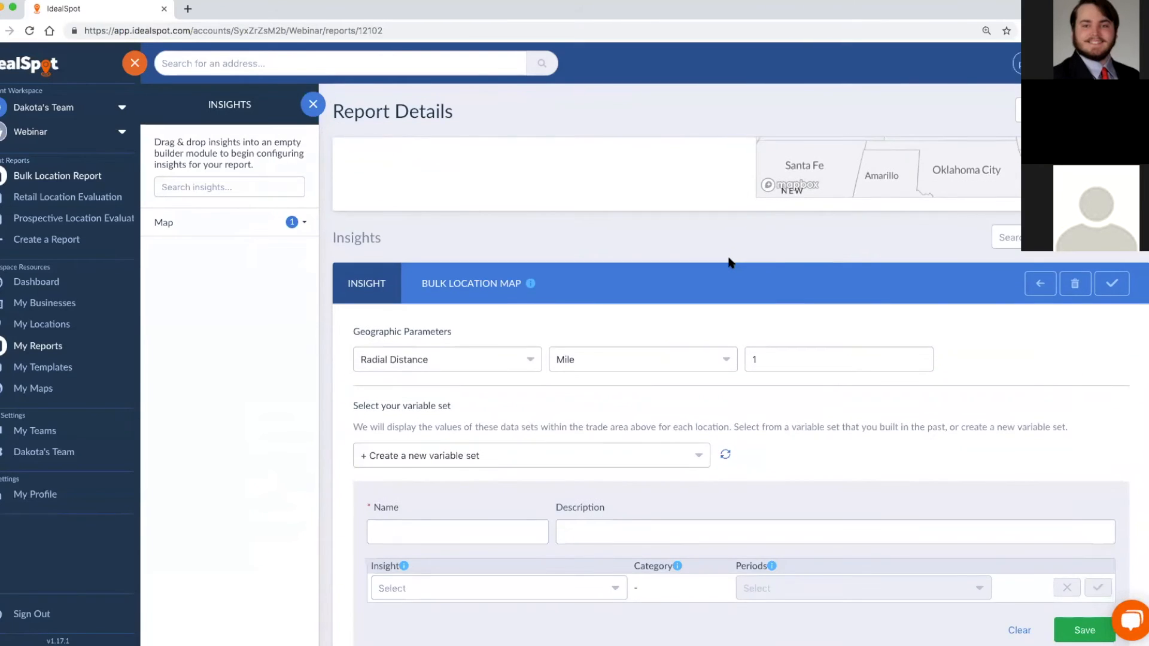
scroll(730, 261, down, 1)
scroll(703, 287, down, 1)
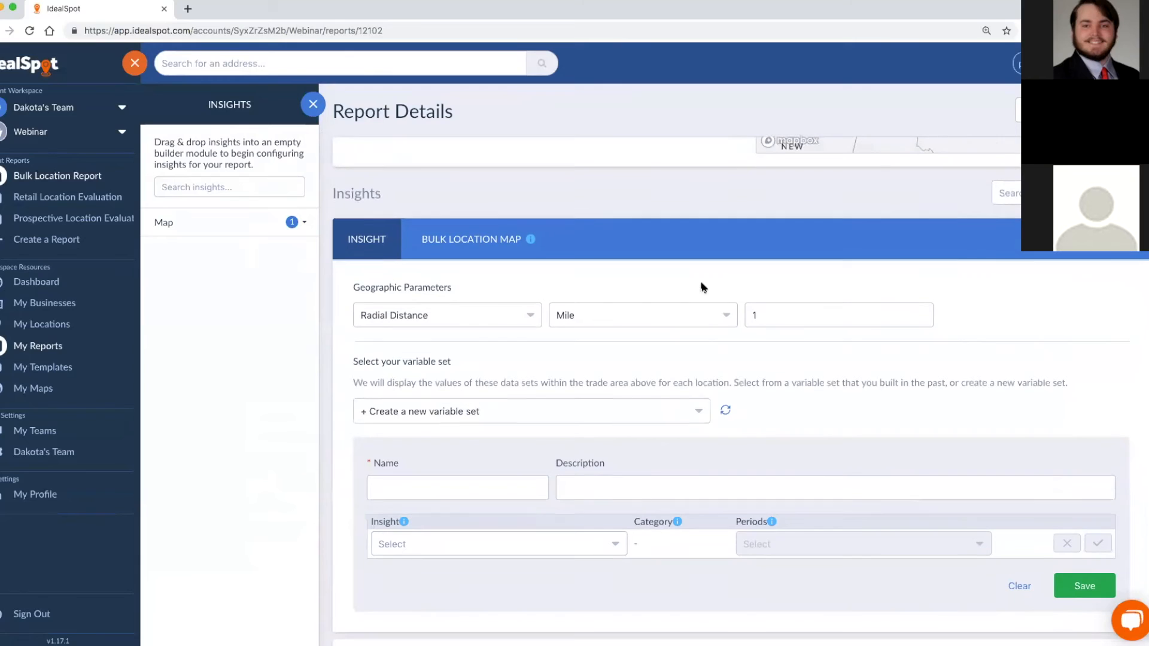
click(436, 416)
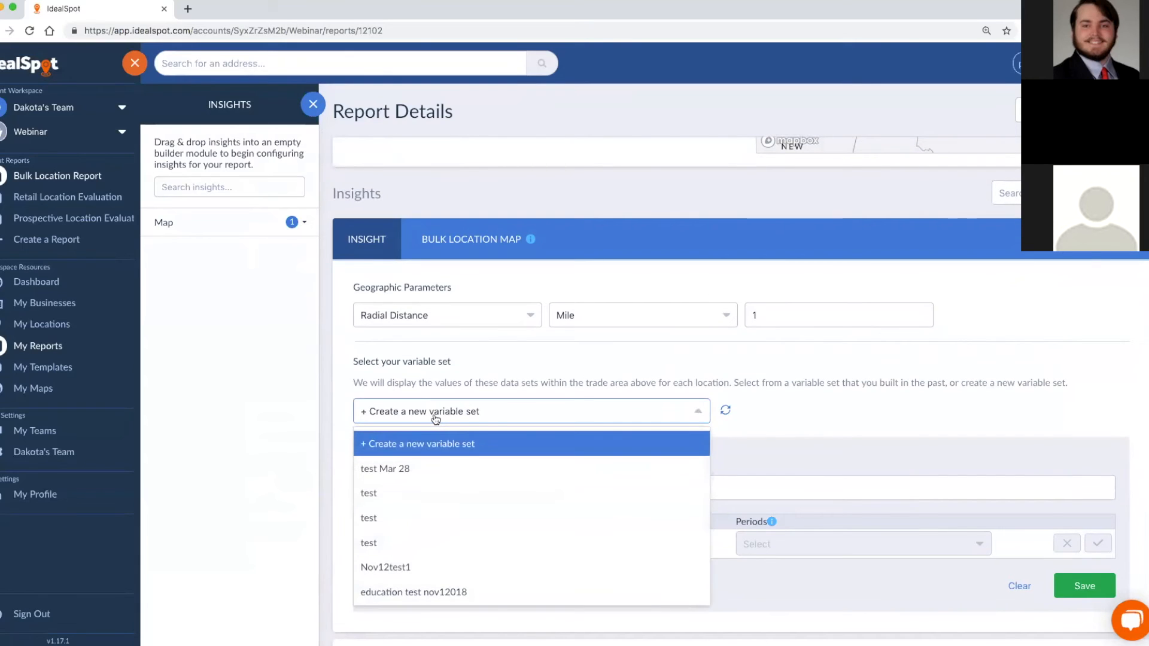
click(435, 417)
click(459, 487)
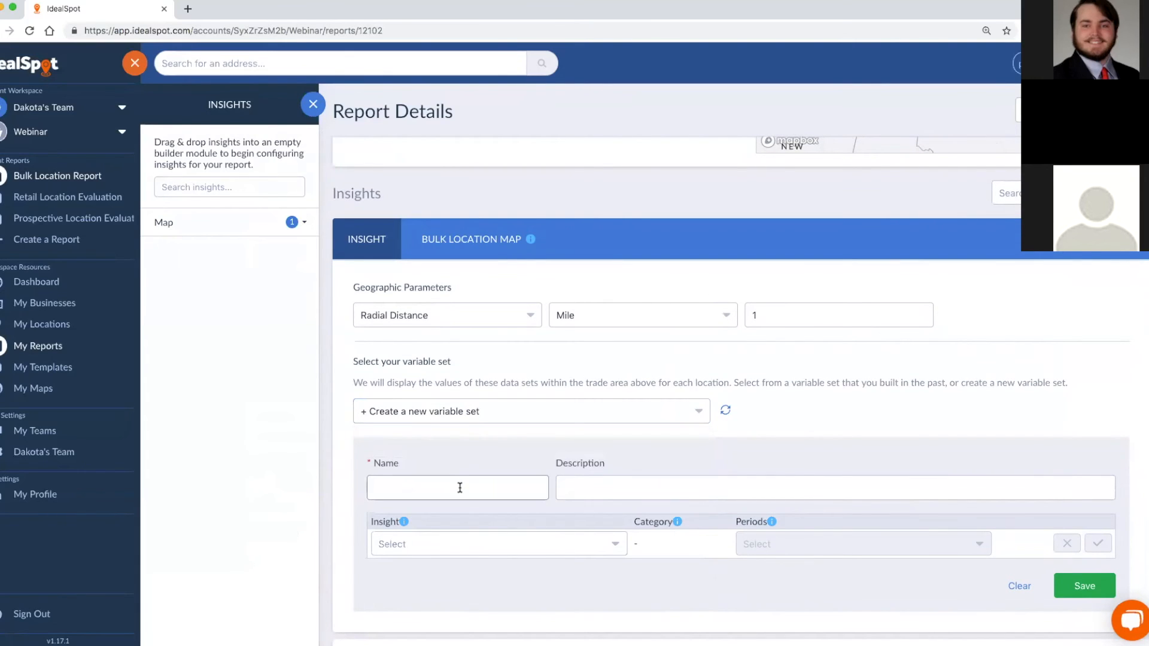
text(Lab Hours)
Choose the Education insight for the variable set with the categories Under 9, 9 to 12, High school and Some college.
scroll(618, 525, down, 2)
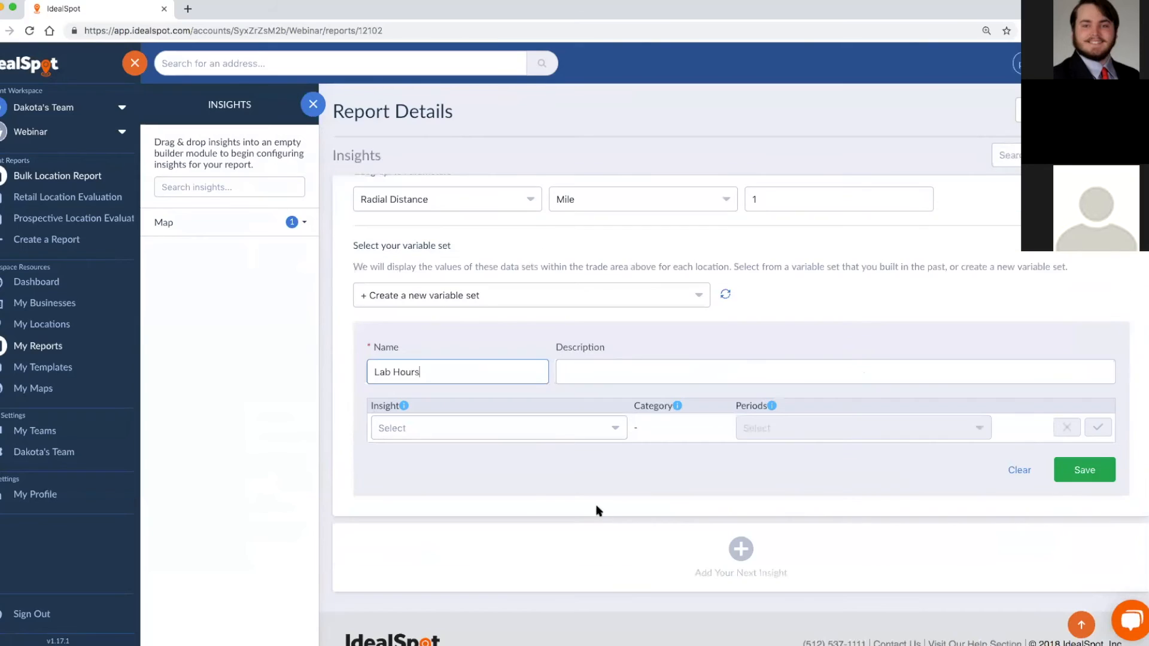
click(546, 428)
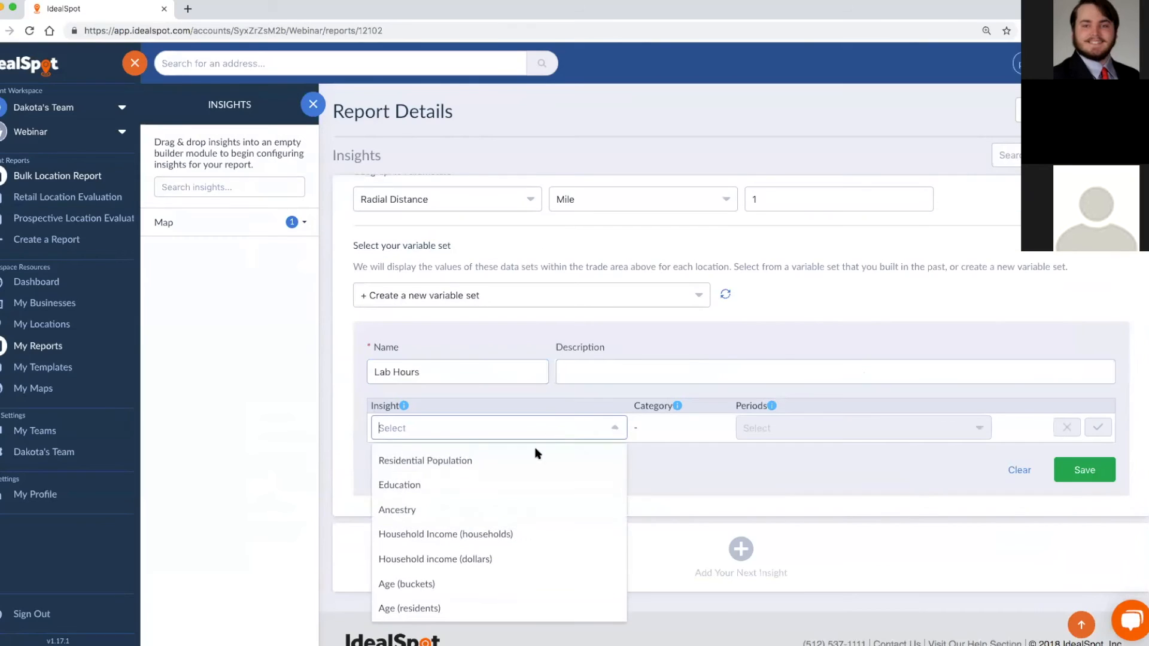
click(514, 488)
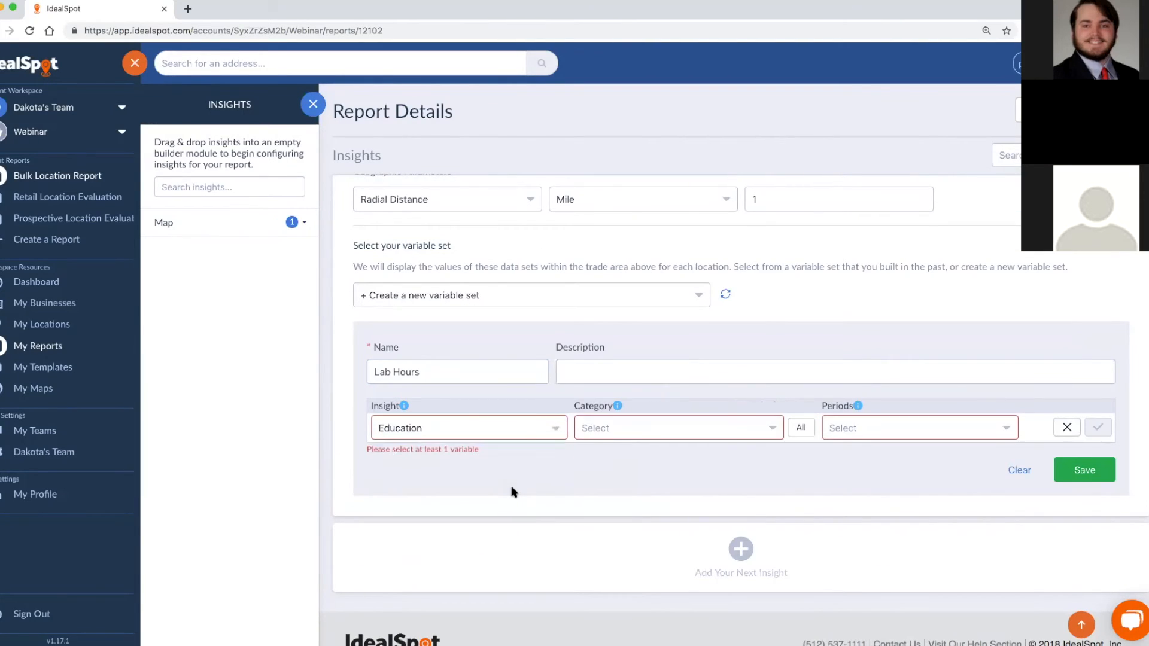
click(725, 436)
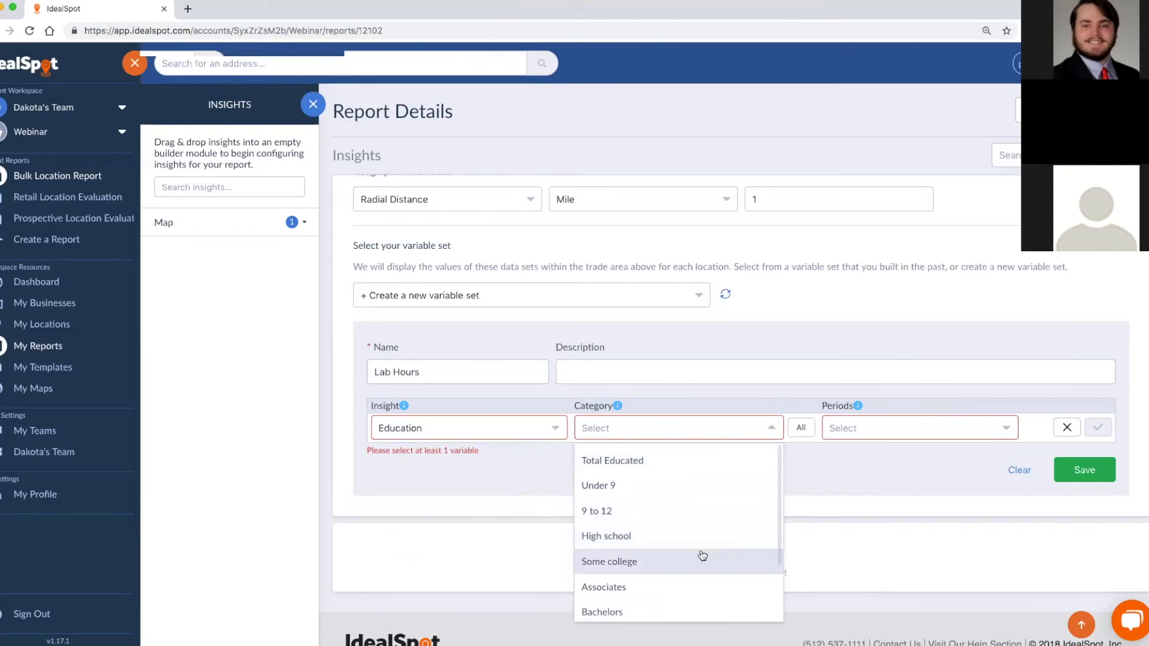
click(698, 496)
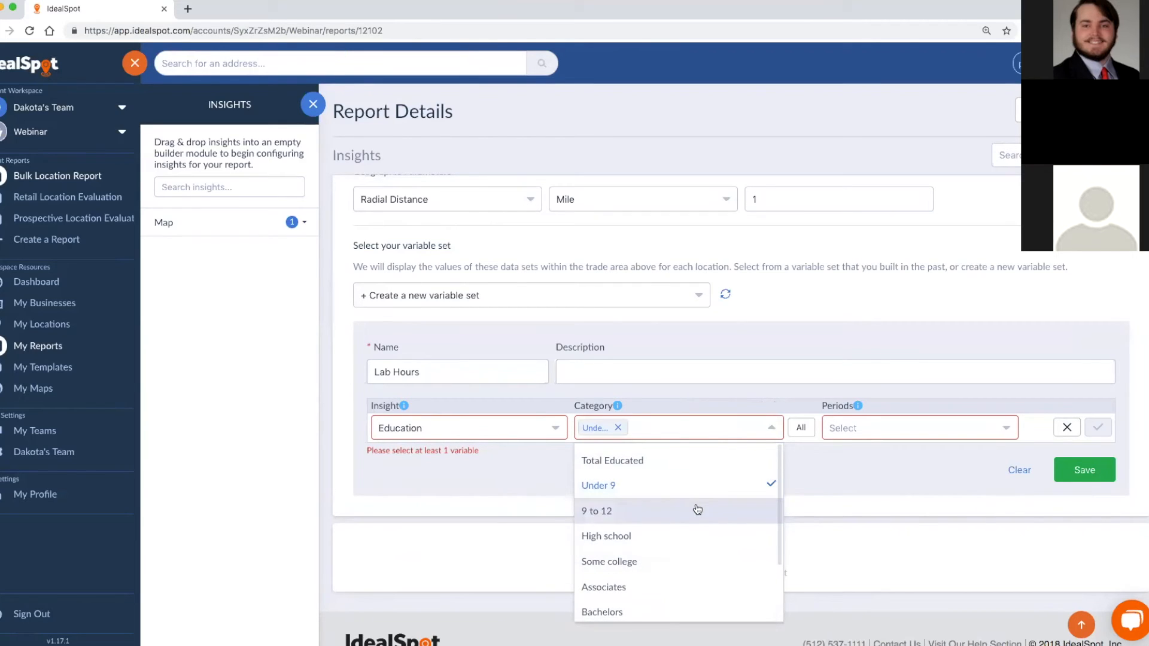
click(697, 511)
click(695, 531)
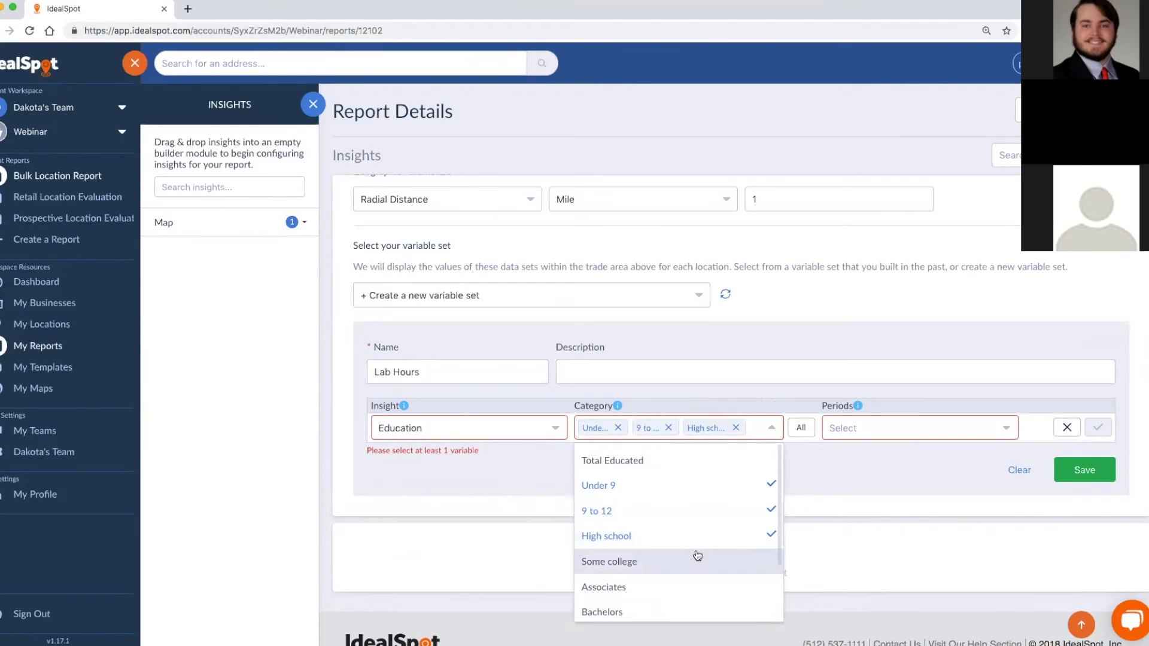
click(697, 556)
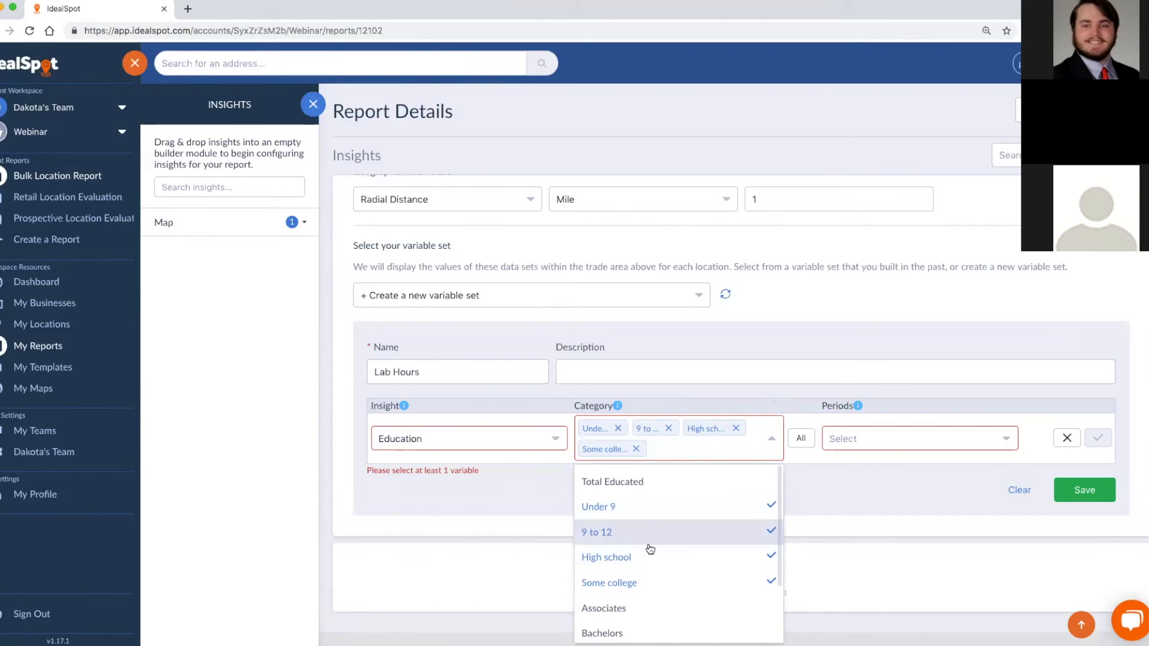
click(905, 518)
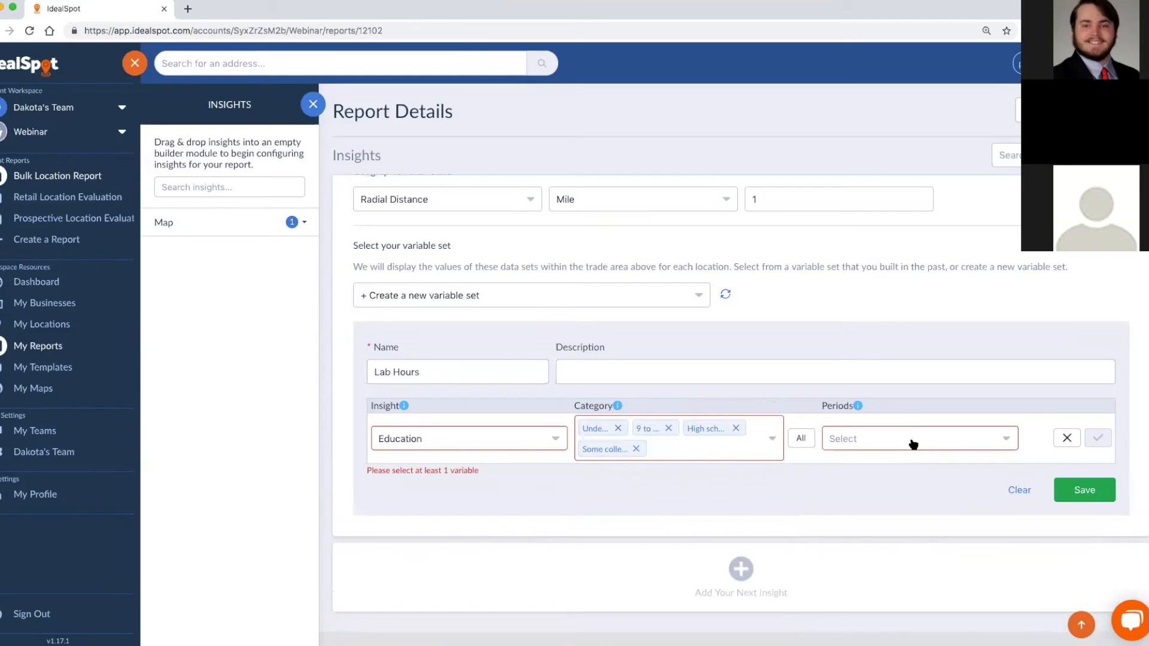
Set the Education variable's period to YR2018Q4 (C) and confirm the row.
click(916, 444)
click(919, 472)
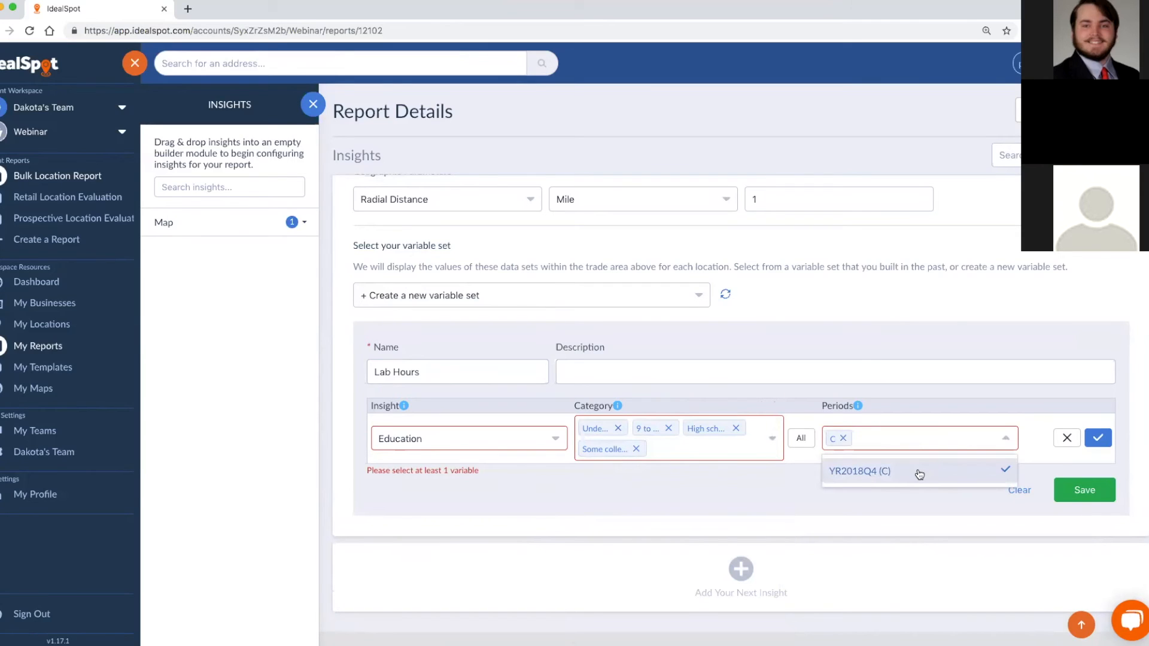
click(871, 498)
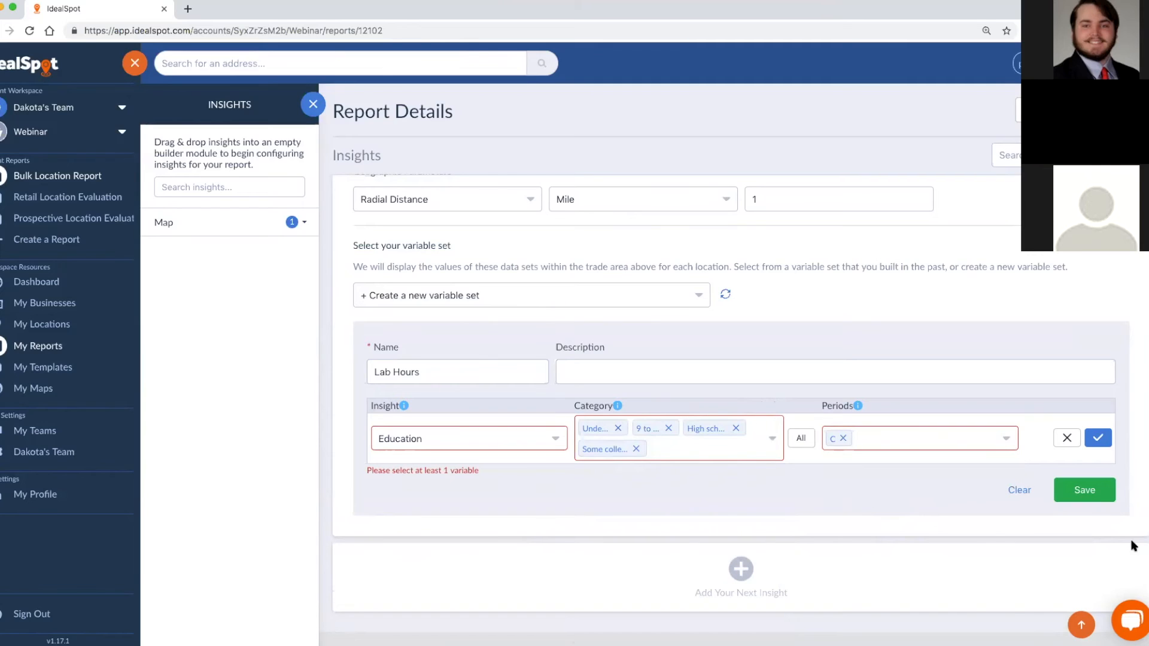
click(1098, 438)
Add Households as a second variable in the Lab Hours set with the period YR2018Q4 (C).
click(426, 457)
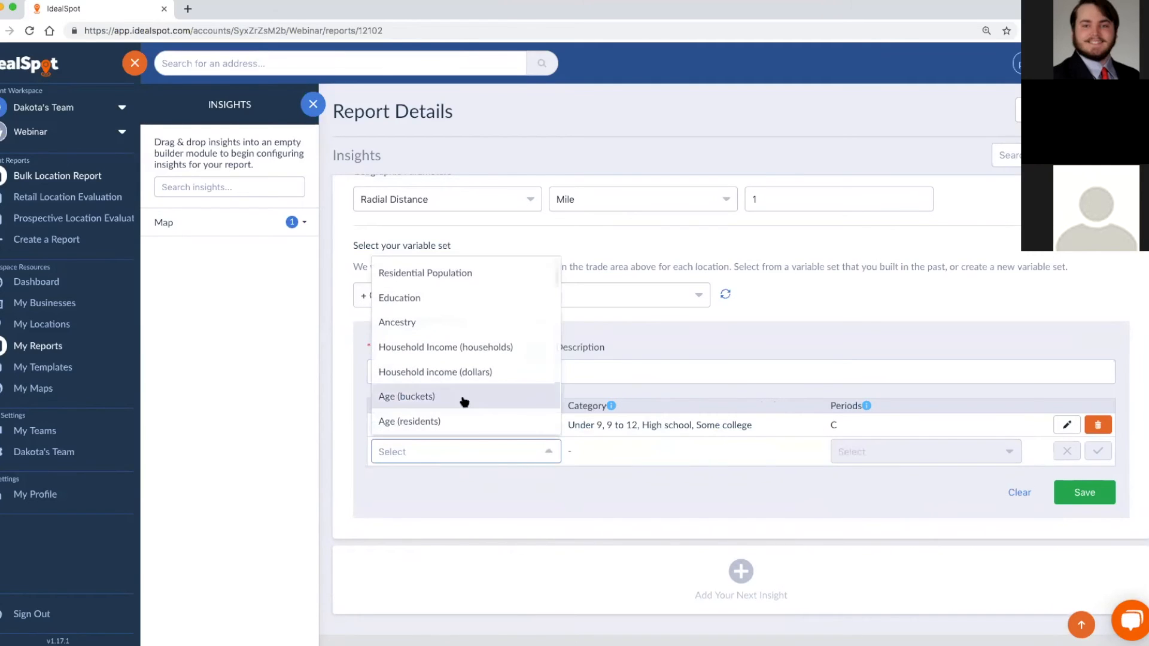
scroll(460, 389, down, 3)
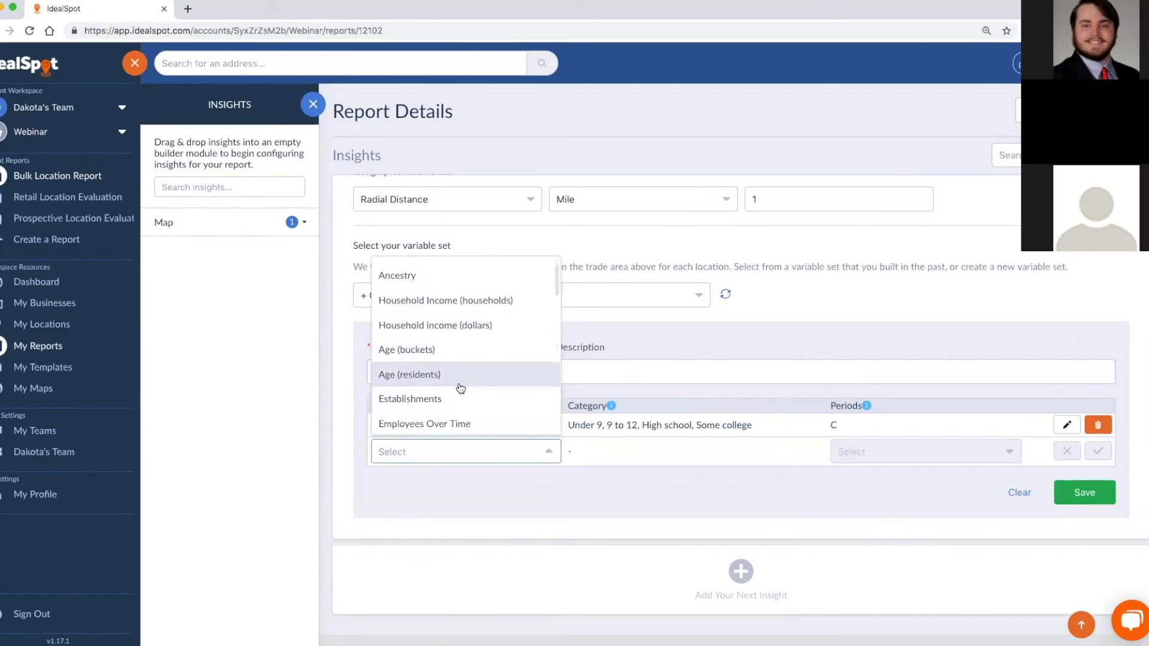
scroll(460, 389, down, 3)
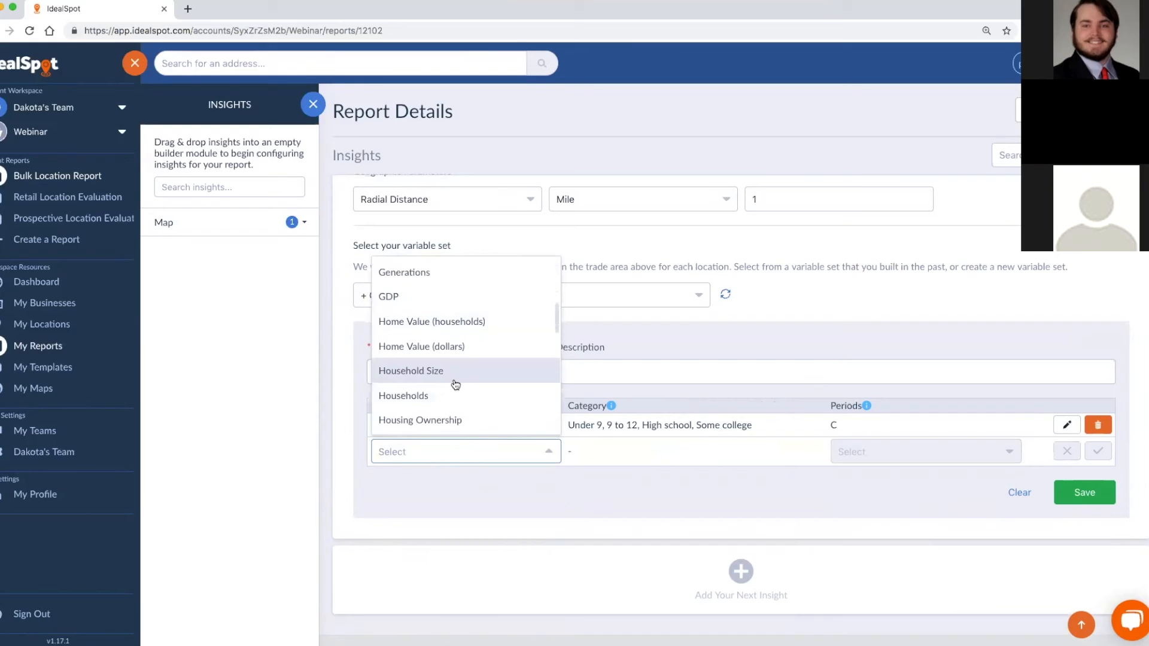
click(454, 395)
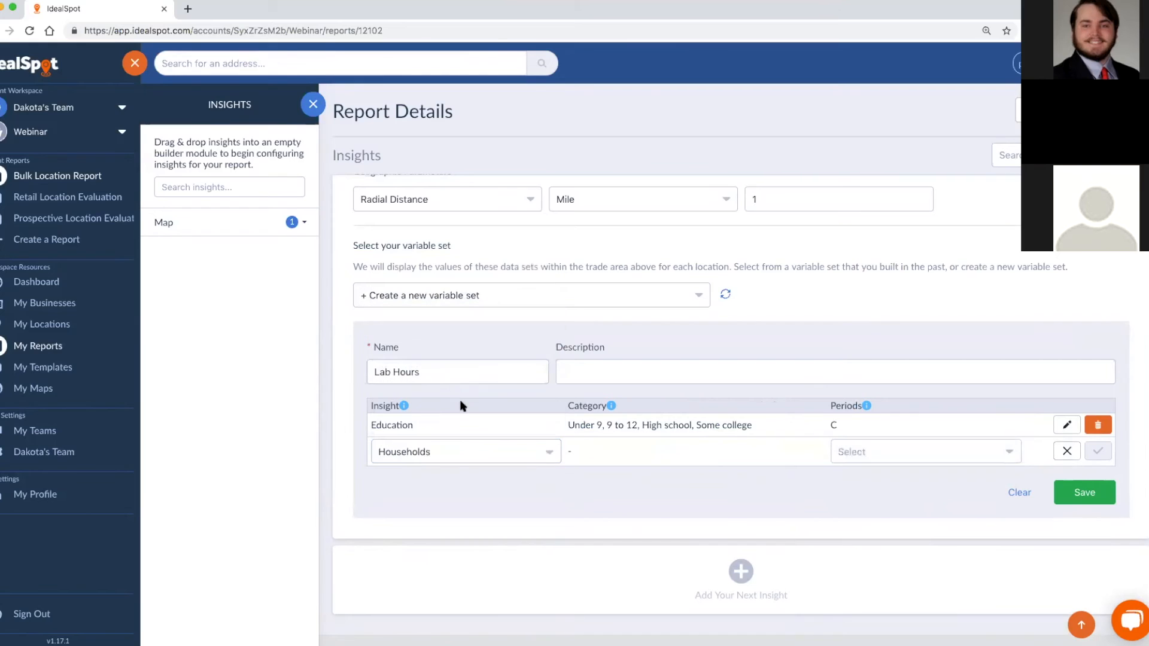
click(872, 451)
scroll(910, 419, down, 5)
scroll(915, 423, up, 5)
click(896, 279)
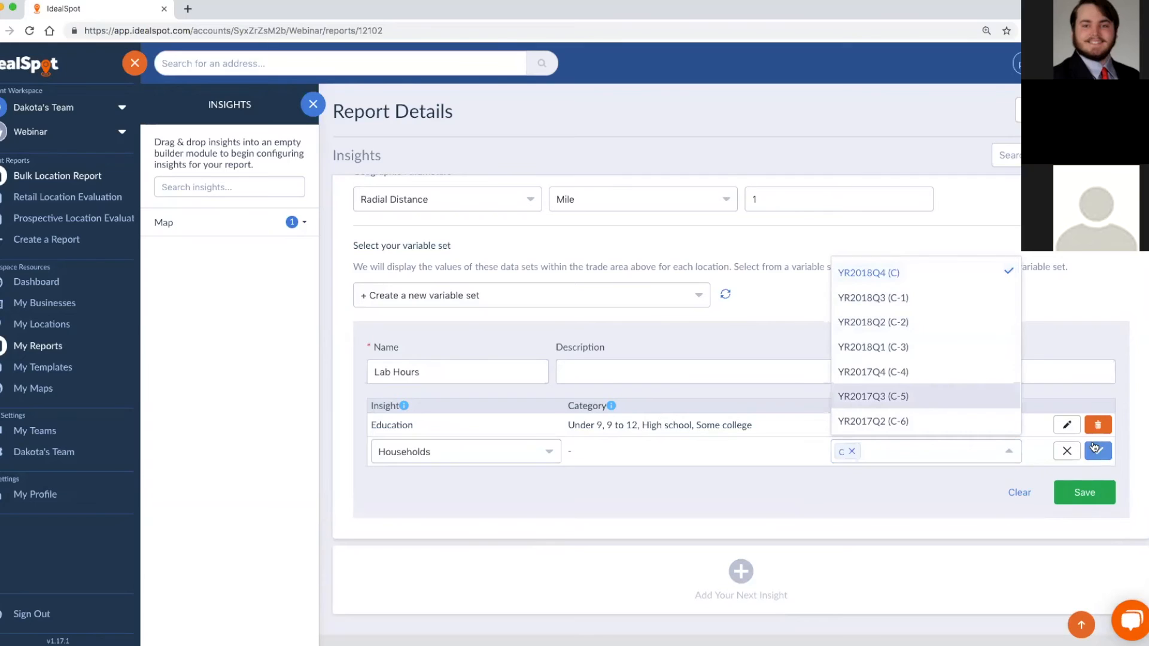
click(1098, 451)
Try to add Household Size as a third insight in the Lab Hours variable set.
click(507, 481)
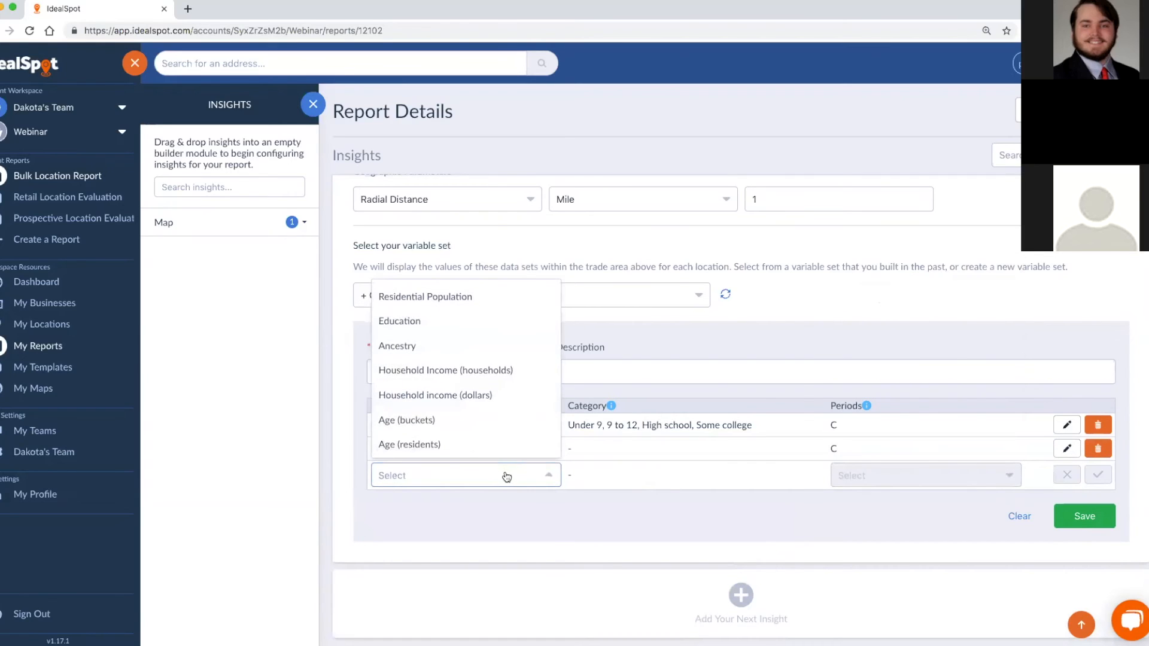
scroll(498, 433, down, 1)
scroll(498, 433, down, 2)
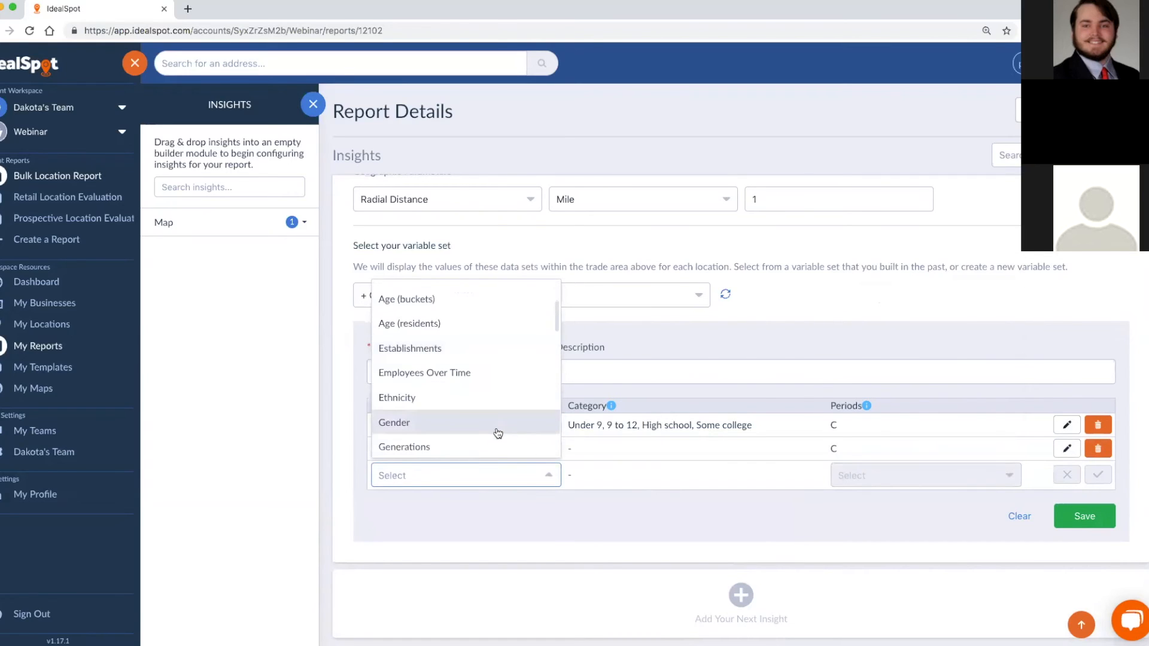
scroll(498, 433, down, 5)
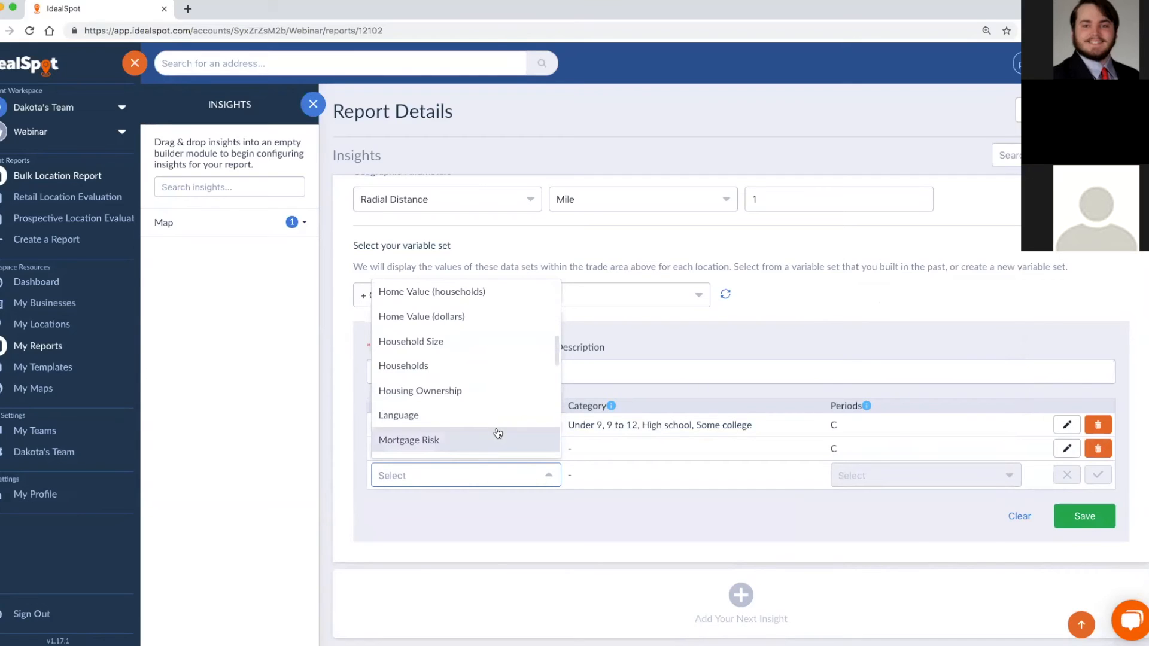
scroll(498, 434, up, 1)
click(478, 365)
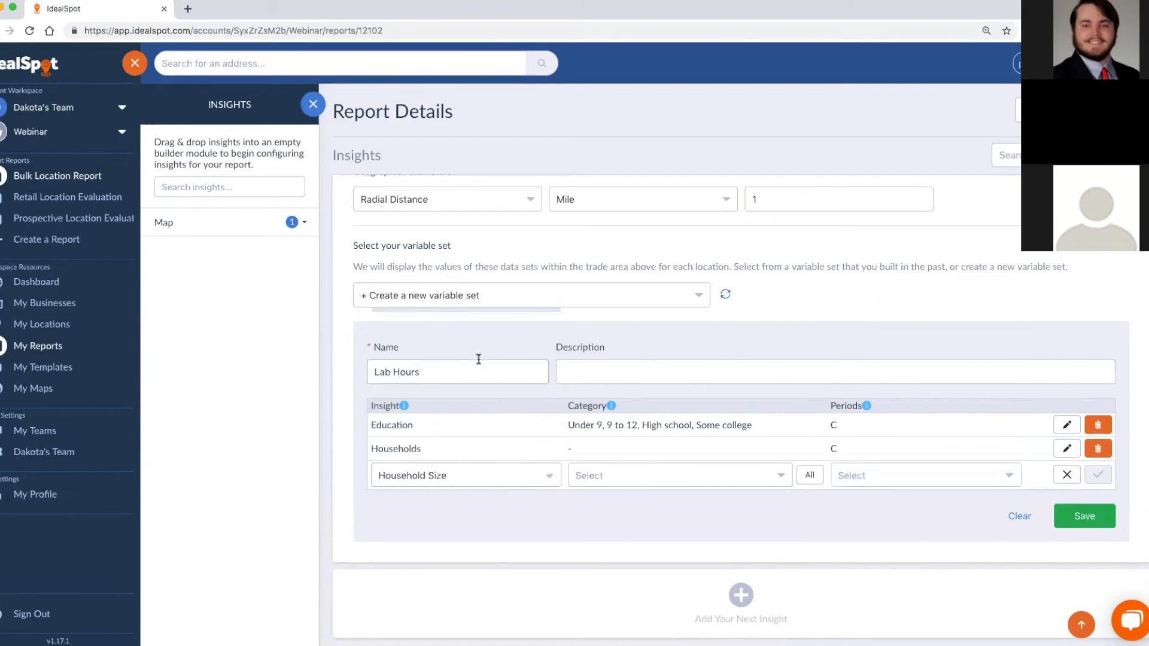
Select the Household Size categories 3 person, 4 person, 5 person, 6 person, and 7 and up.
click(634, 480)
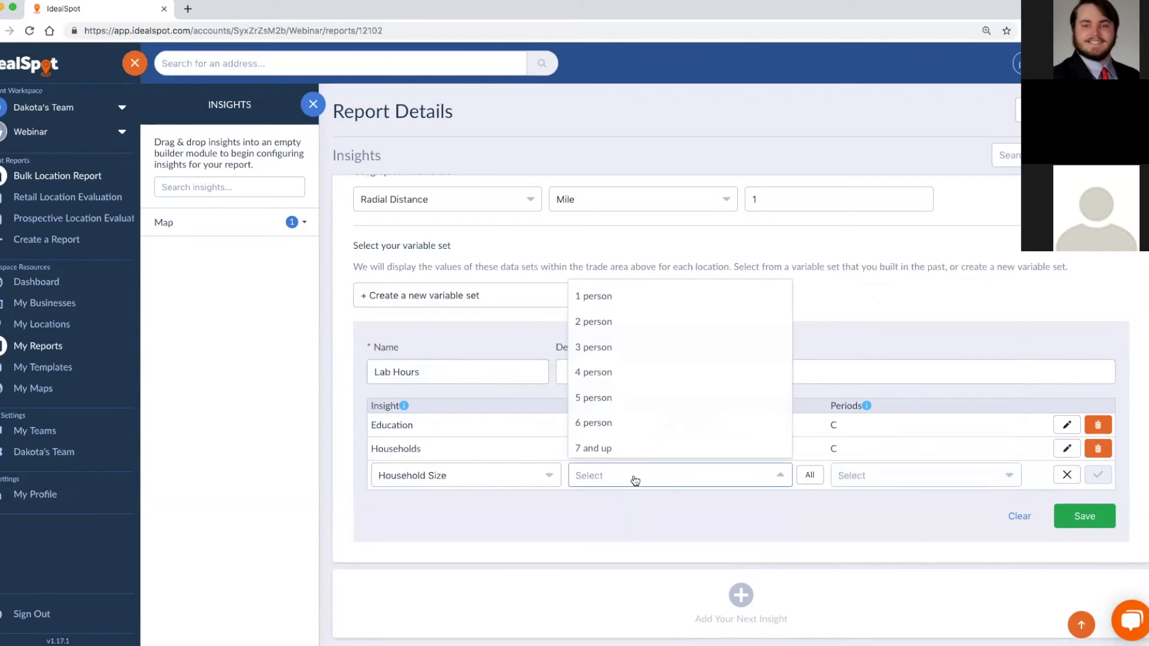
click(670, 354)
click(668, 372)
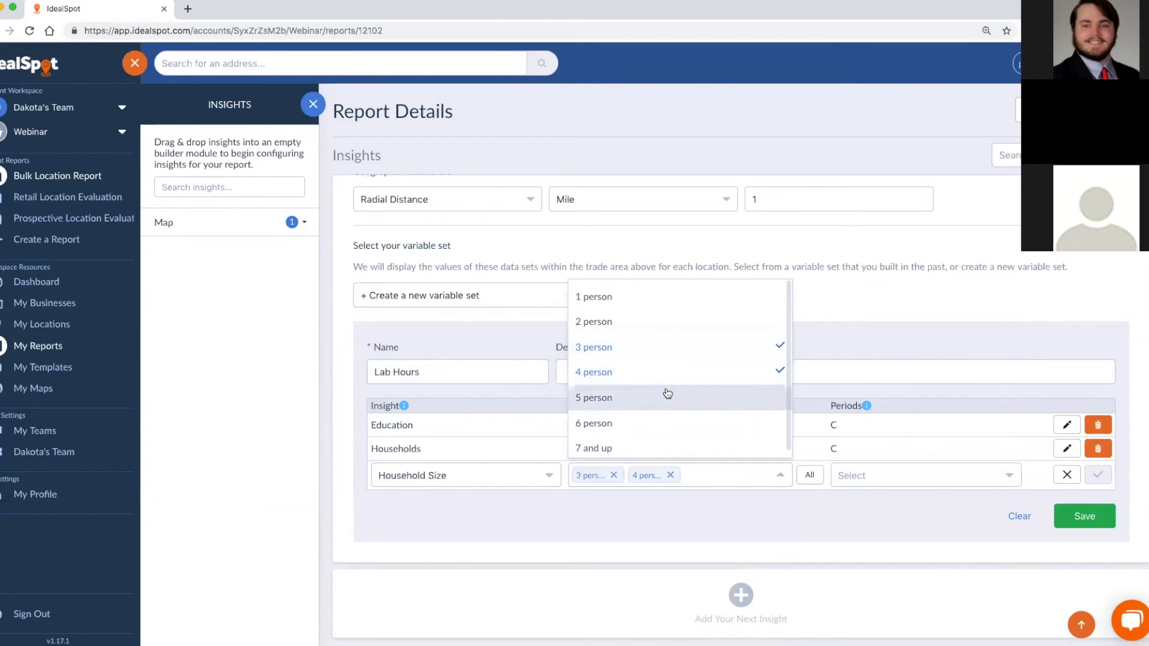
click(667, 396)
click(668, 423)
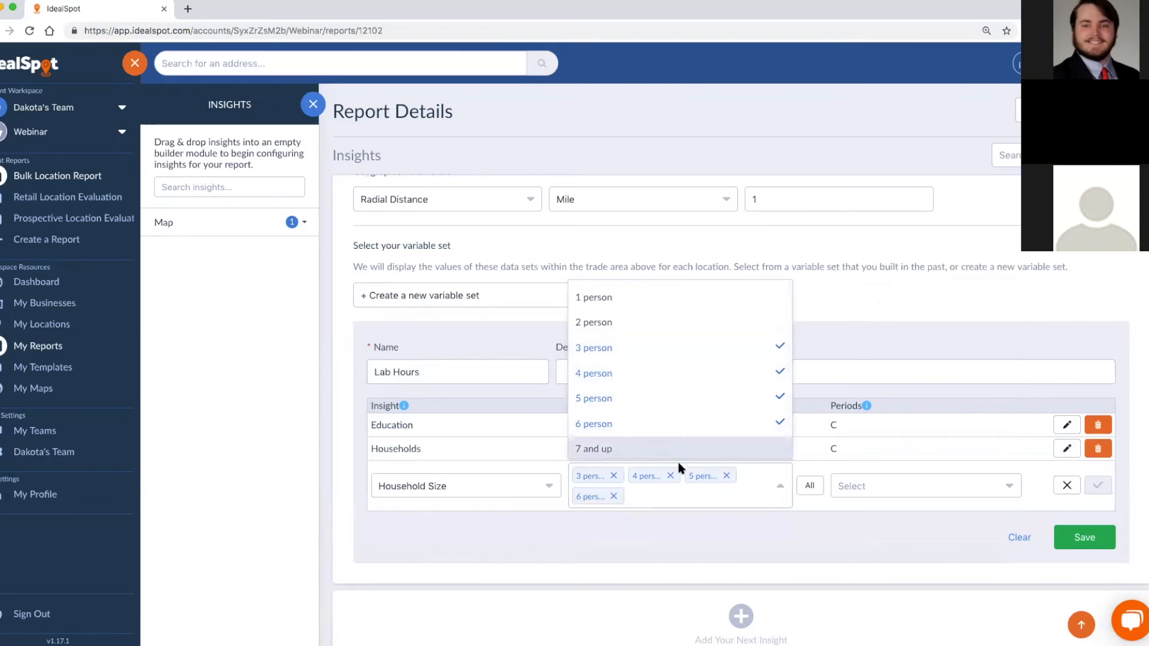
click(678, 461)
click(758, 493)
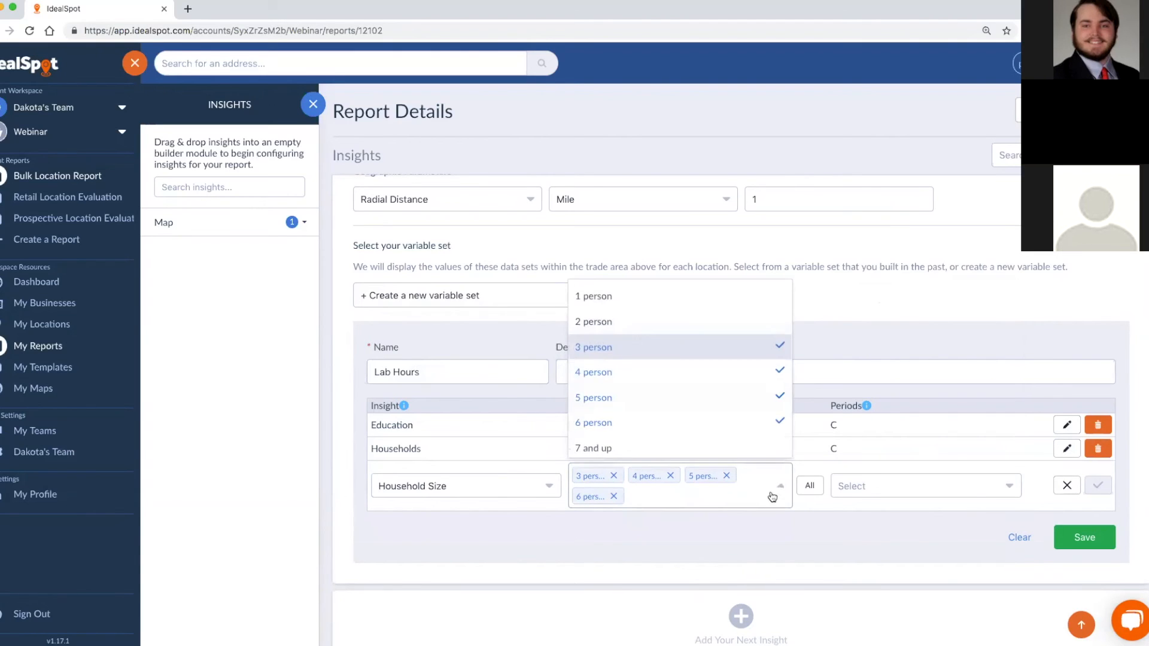
click(732, 448)
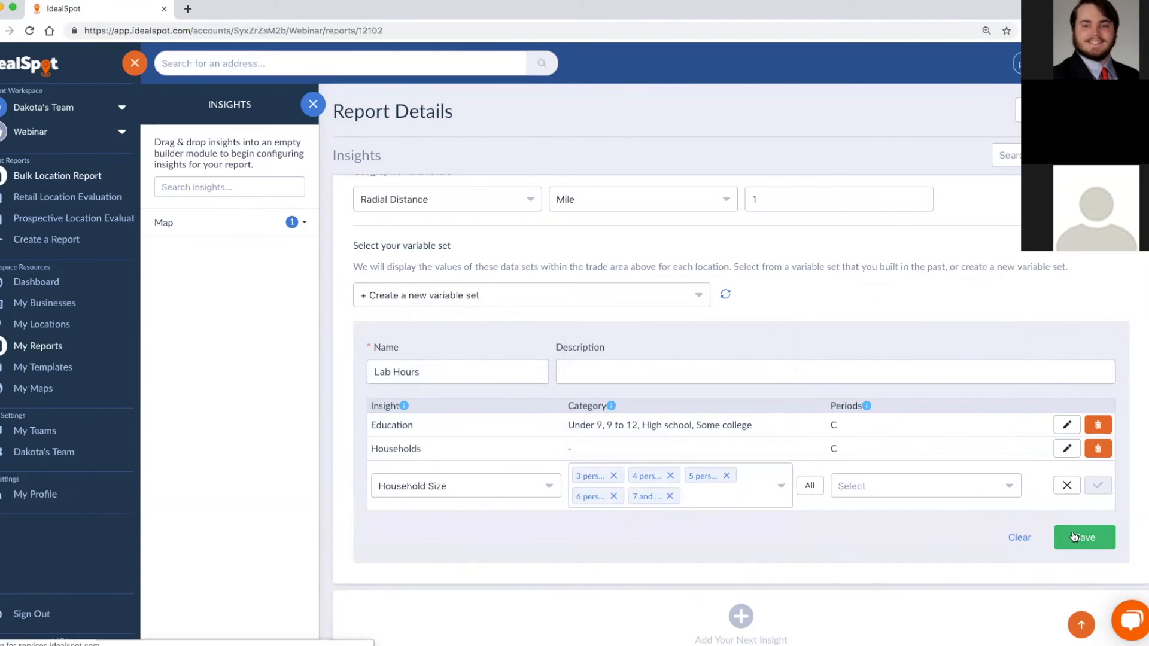
Save the Lab Hours variable set and apply the Bulk Location Map insight's configuration.
click(1074, 536)
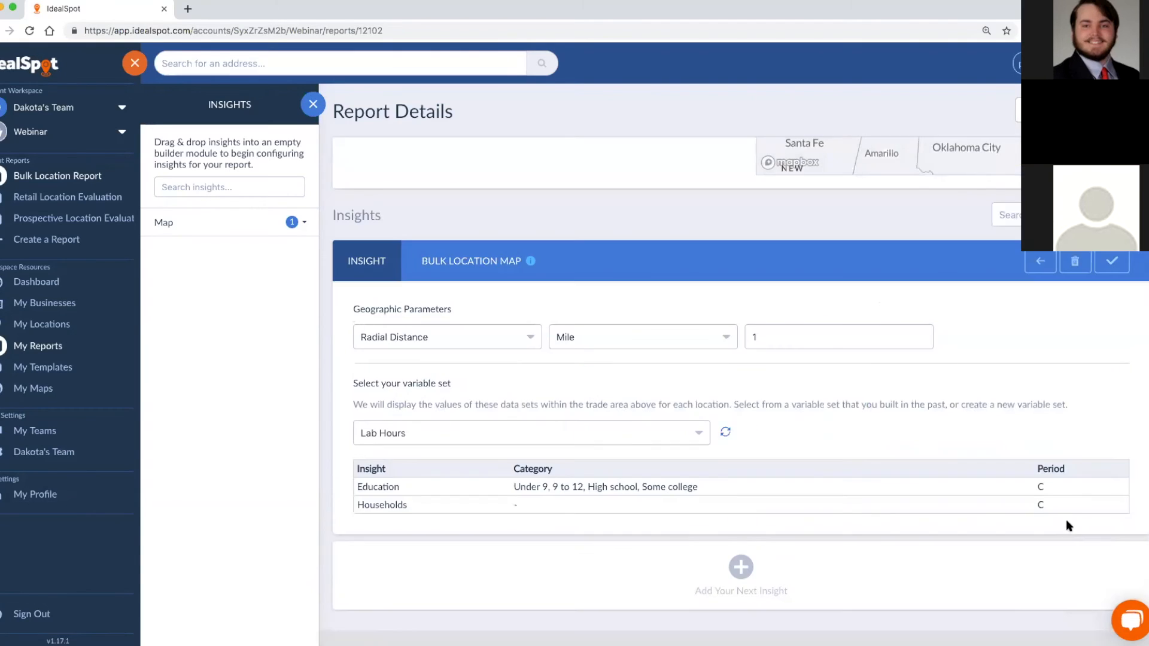
click(1113, 264)
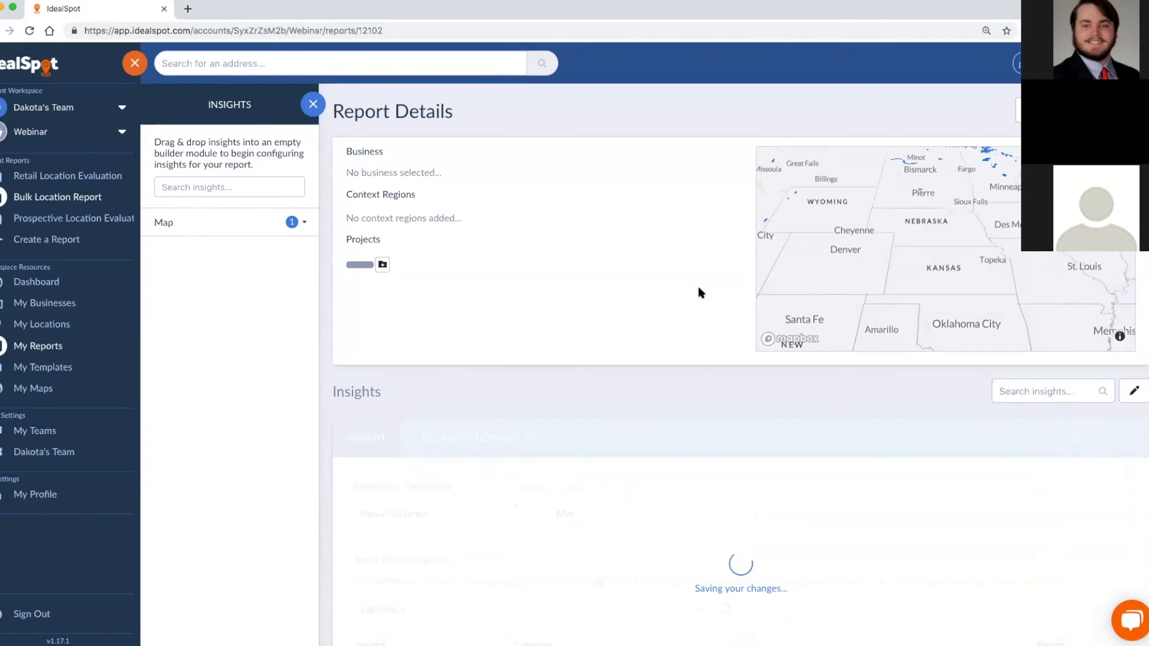
Examine the Bulk Location Map's 1 mile rings and the education and households tables for each location.
scroll(700, 292, down, 5)
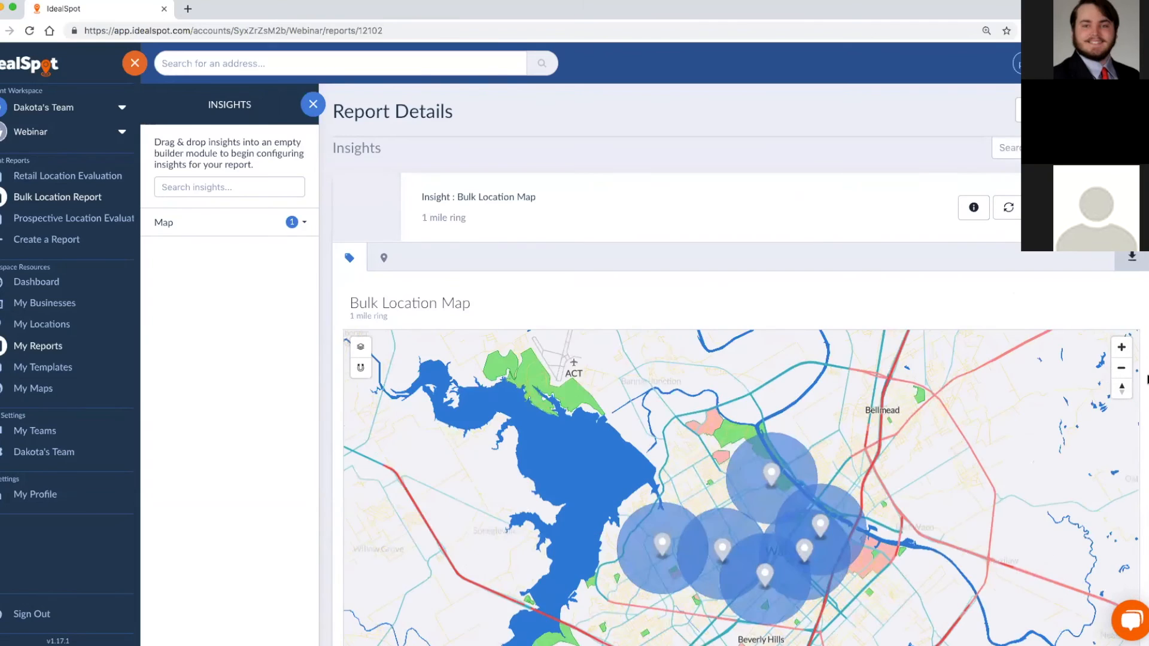
scroll(1145, 374, down, 3)
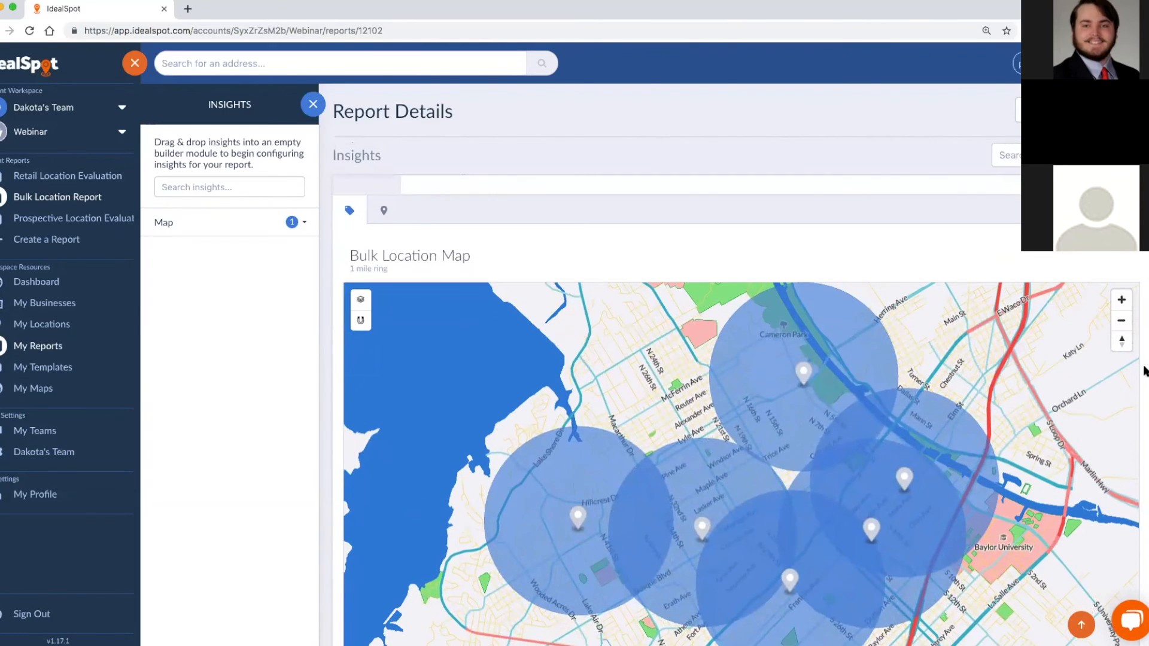
scroll(1145, 371, down, 5)
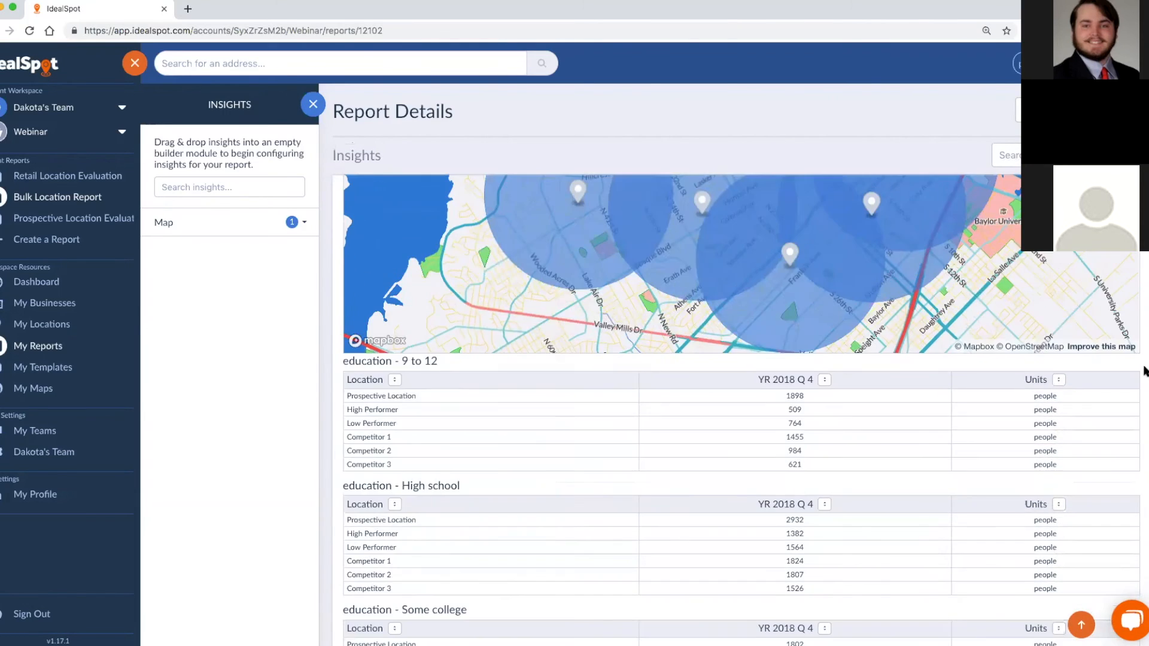
scroll(1145, 370, down, 3)
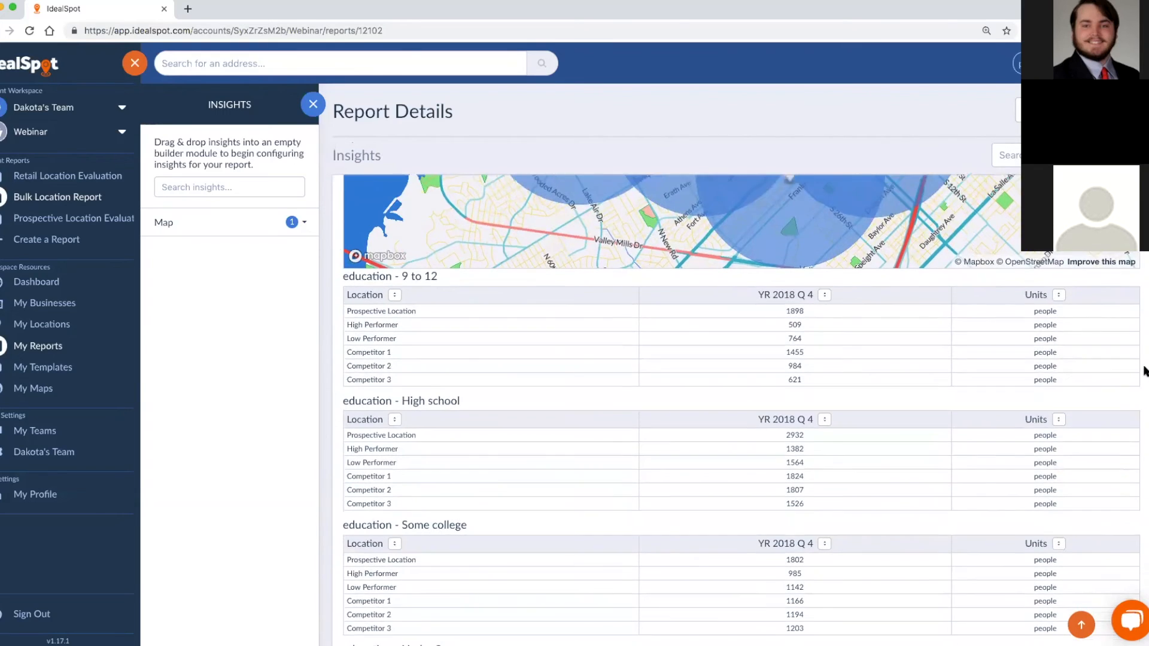
scroll(1145, 371, down, 3)
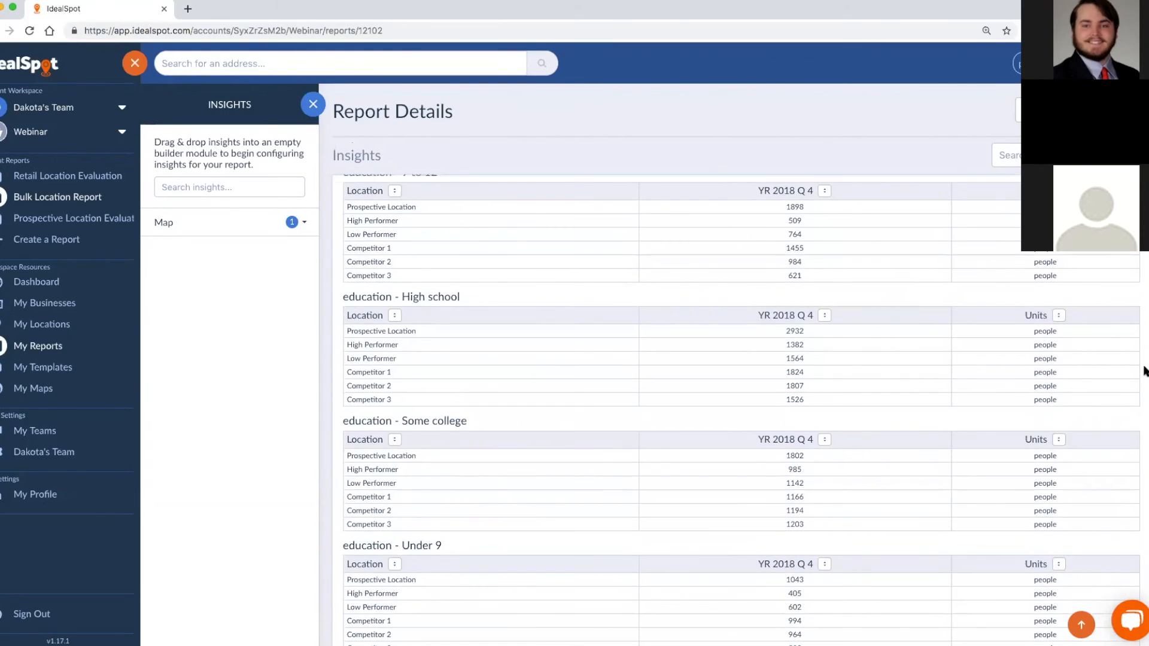
scroll(1145, 371, down, 2)
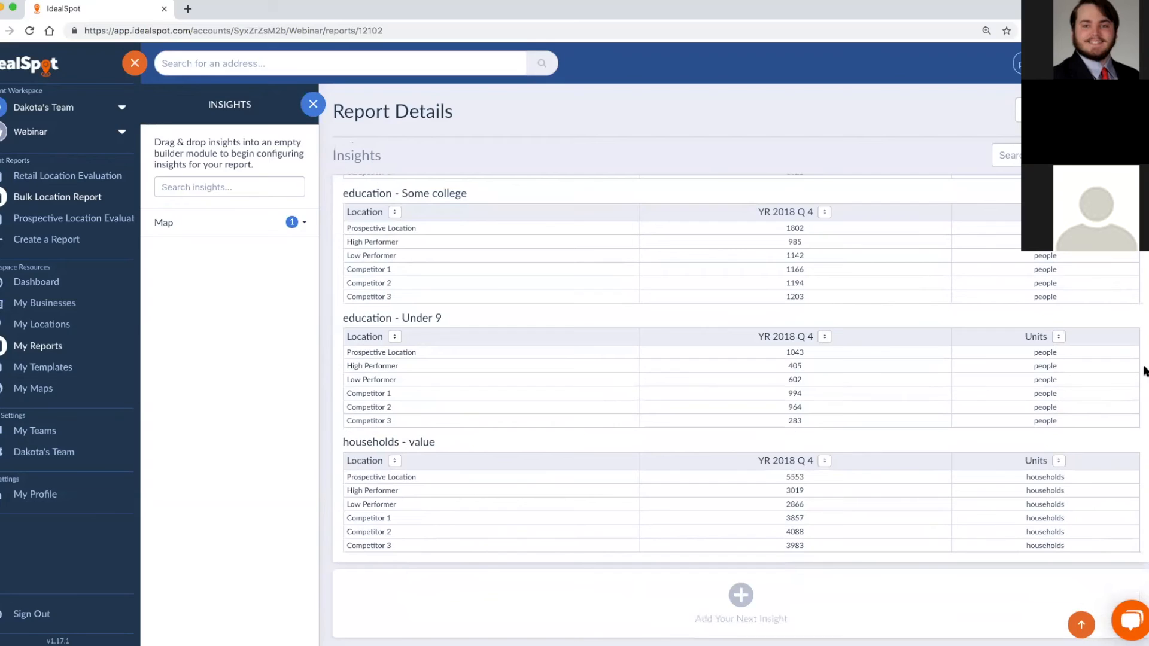
scroll(1145, 371, up, 5)
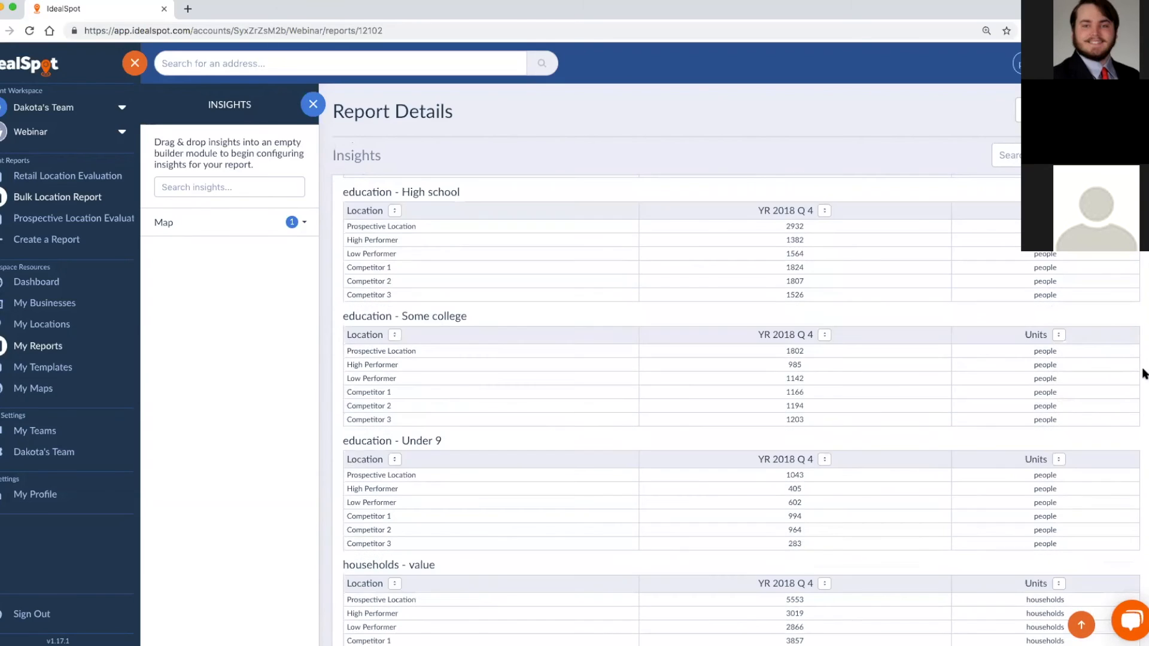
scroll(1145, 374, up, 2)
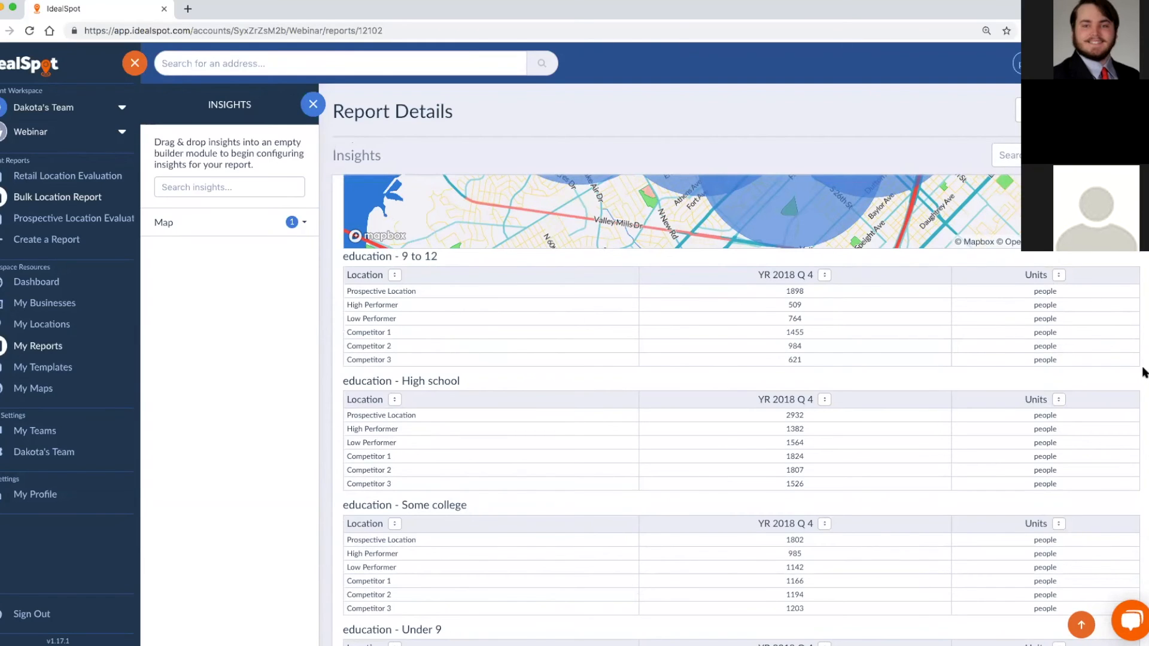
scroll(1144, 371, up, 6)
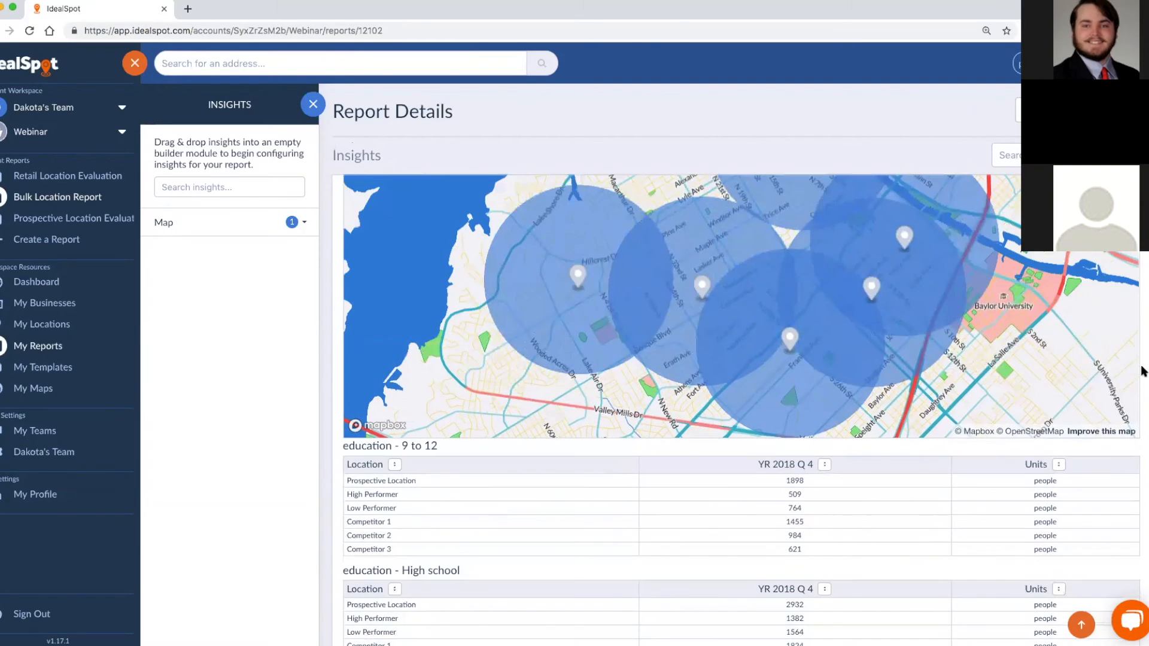
scroll(1143, 371, up, 3)
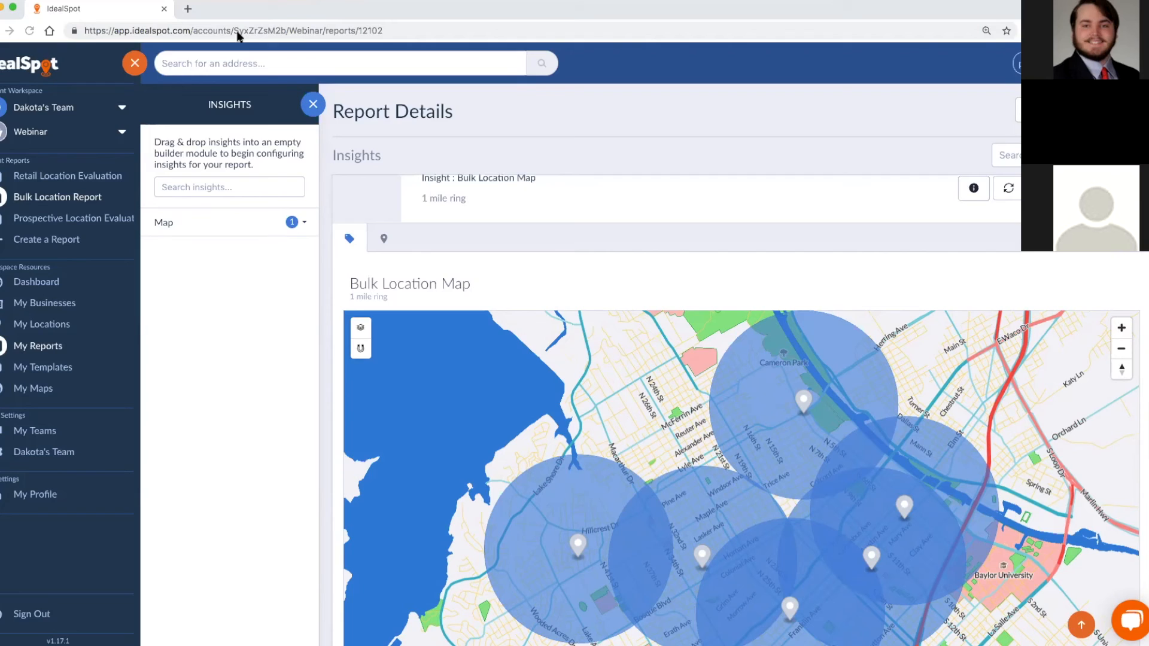
Go to the team dashboard and look over the Top Products and Quick Start Reports.
click(43, 289)
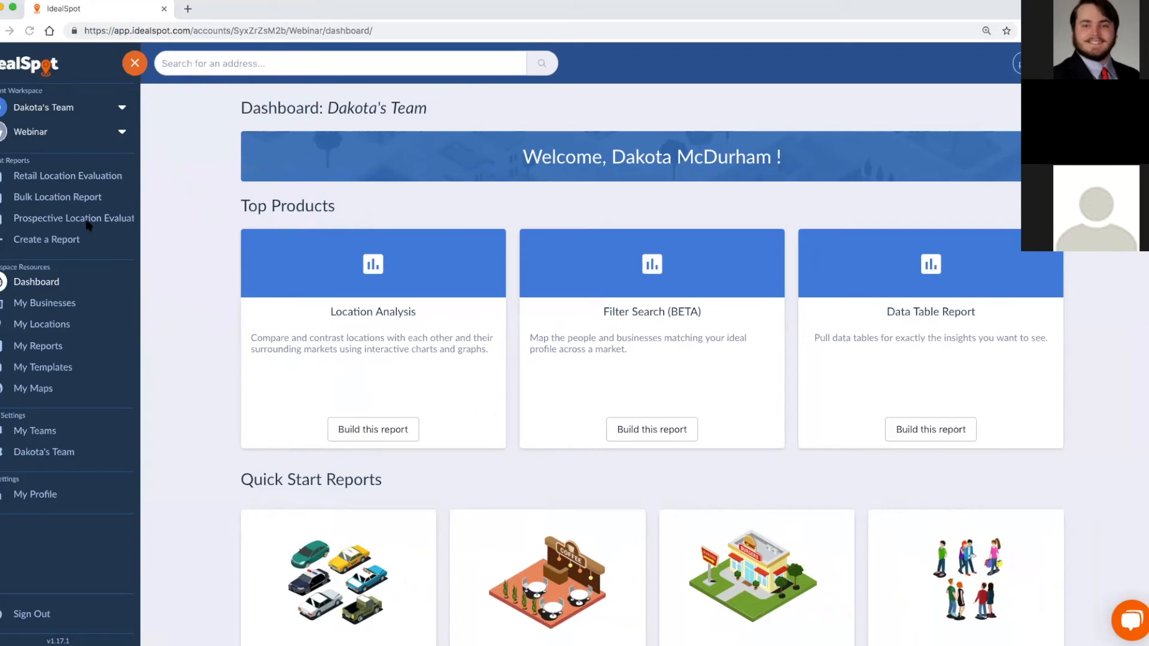
scroll(159, 380, down, 1)
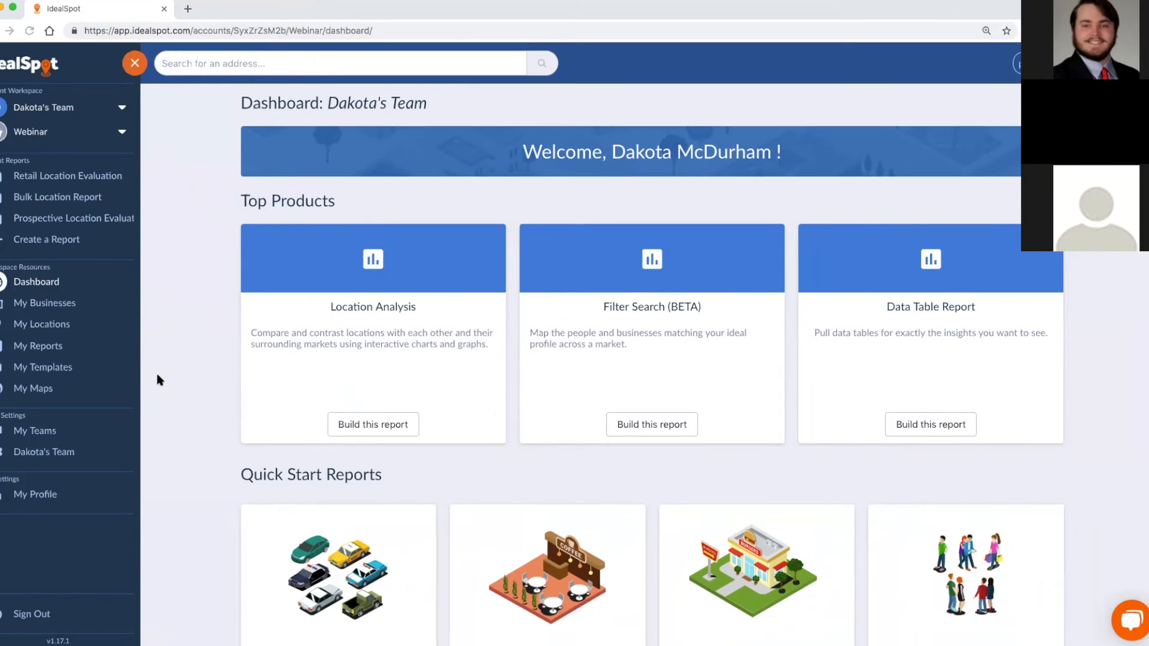
scroll(157, 375, down, 3)
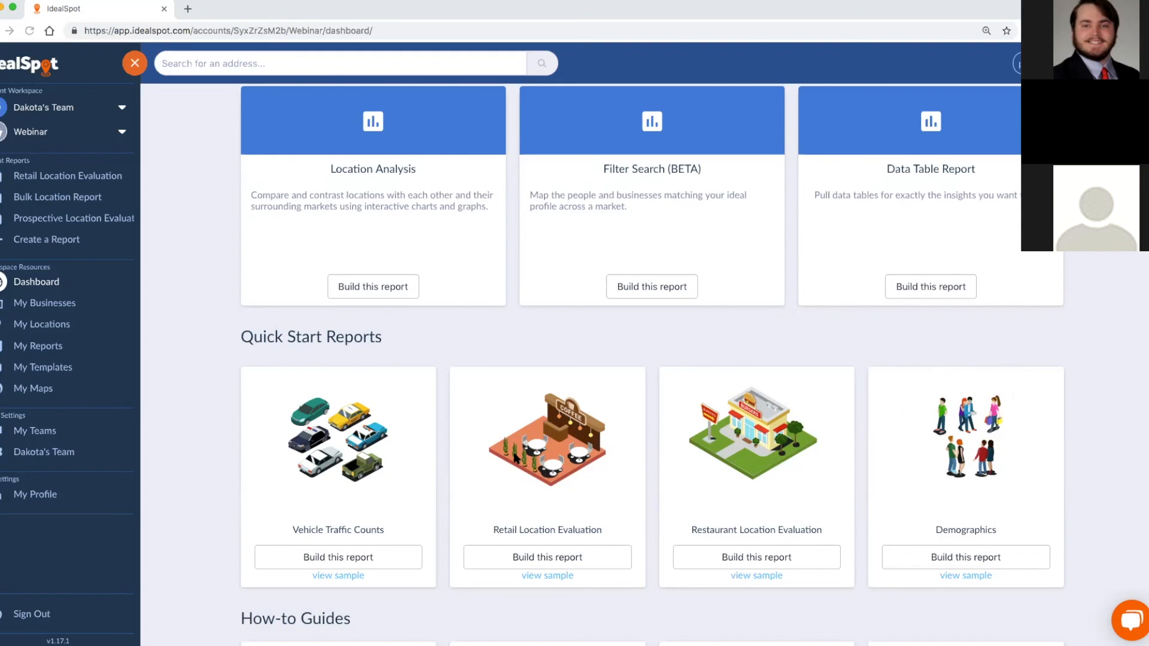
Open the workspace's saved templates and find the IdealSpot Templates section.
click(53, 371)
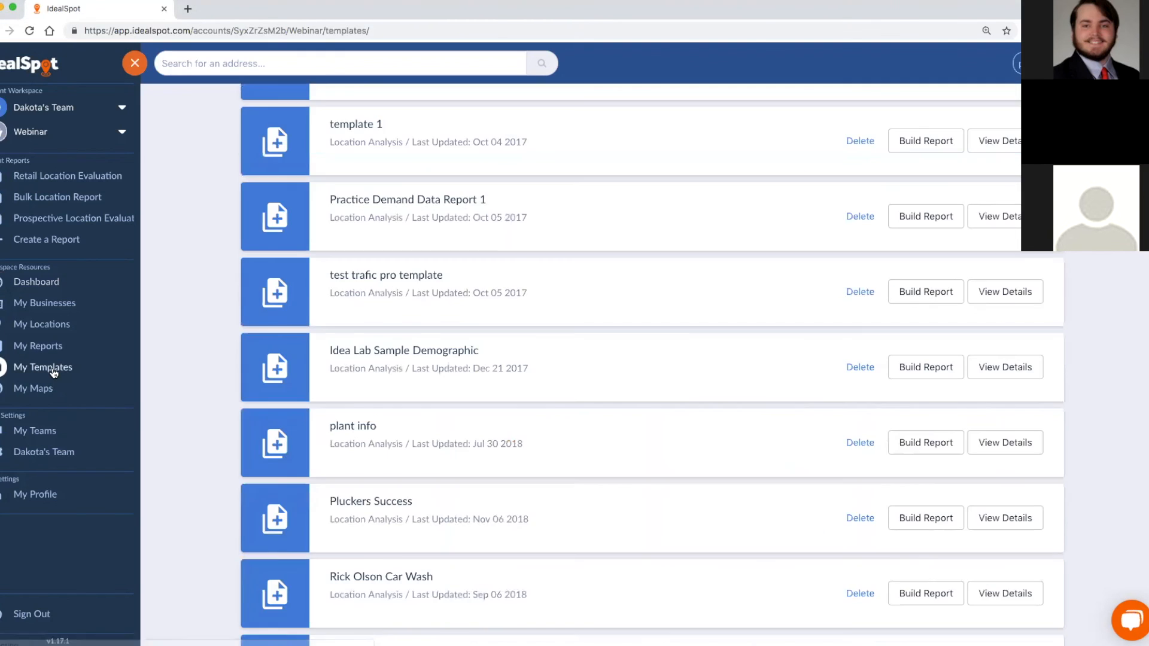
scroll(469, 476, down, 10)
scroll(472, 482, down, 15)
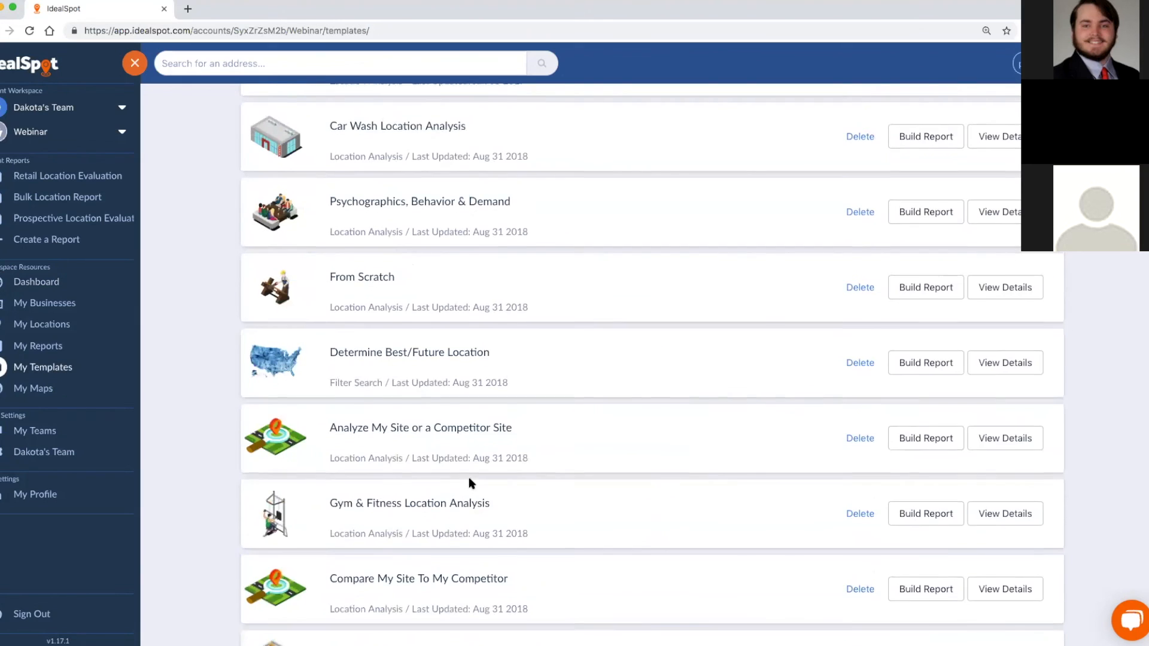
scroll(469, 476, up, 4)
scroll(470, 484, down, 1)
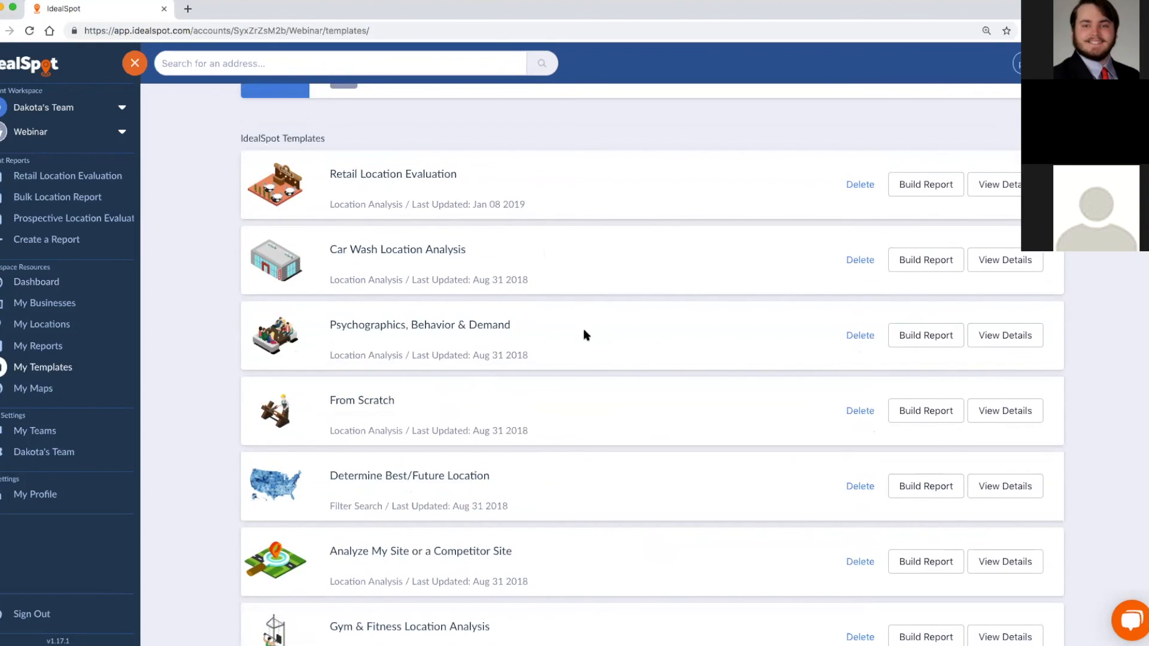
Review the list of IdealSpot templates from Retail Location Evaluation through CLA Template Report.
scroll(586, 333, down, 1)
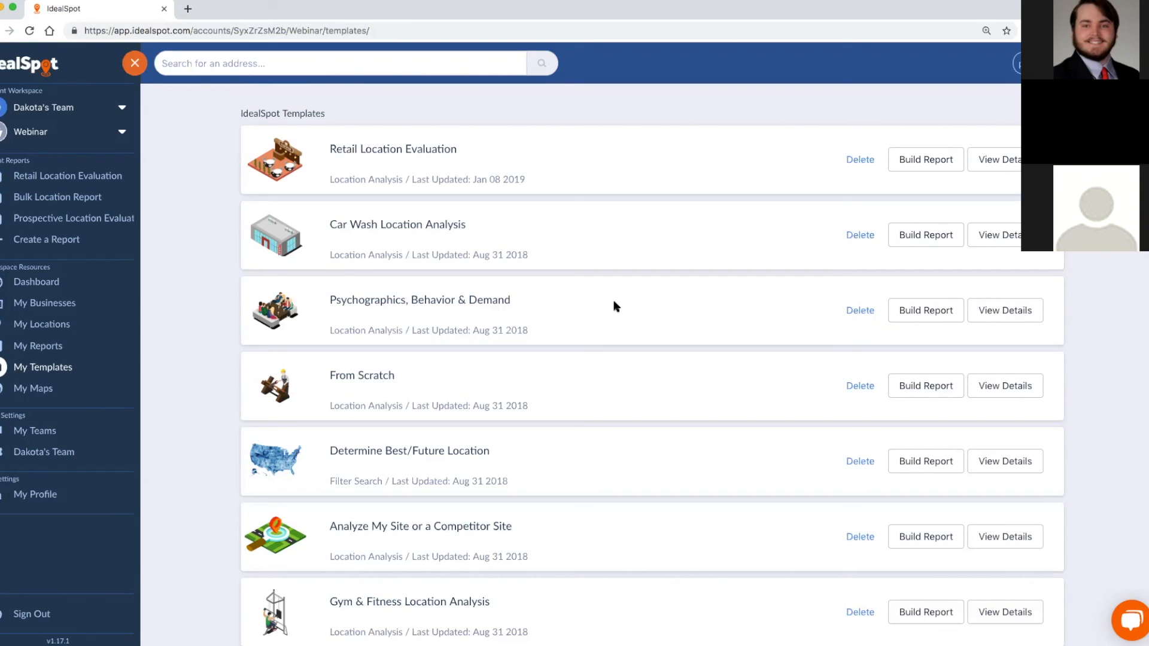
scroll(615, 307, down, 2)
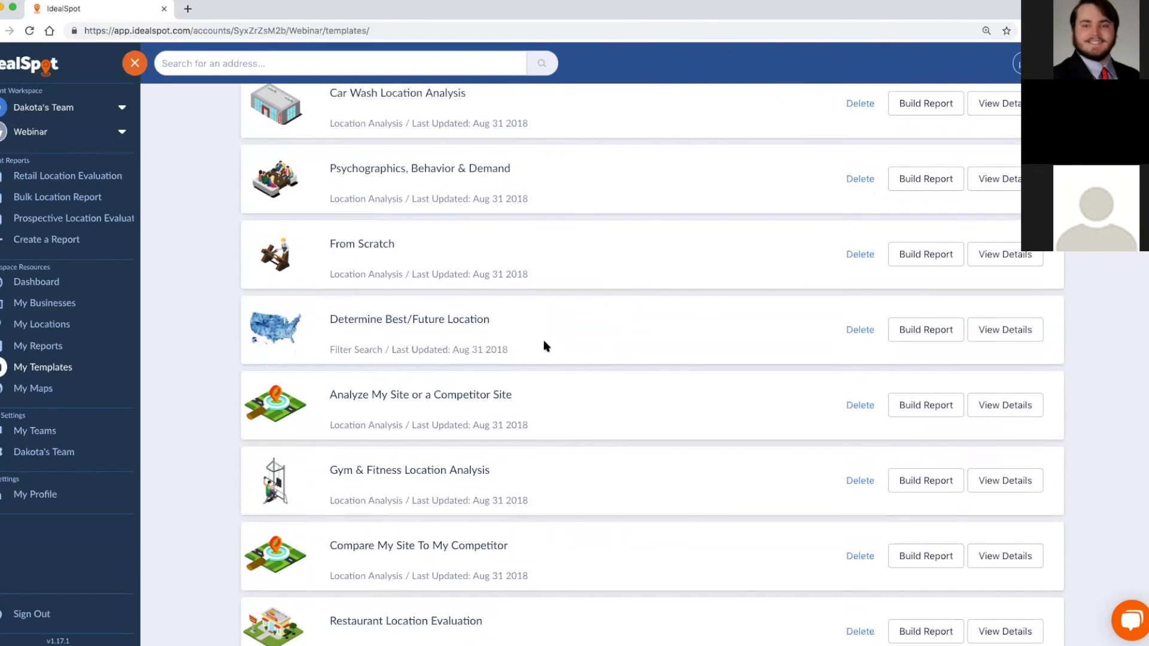
scroll(566, 343, down, 2)
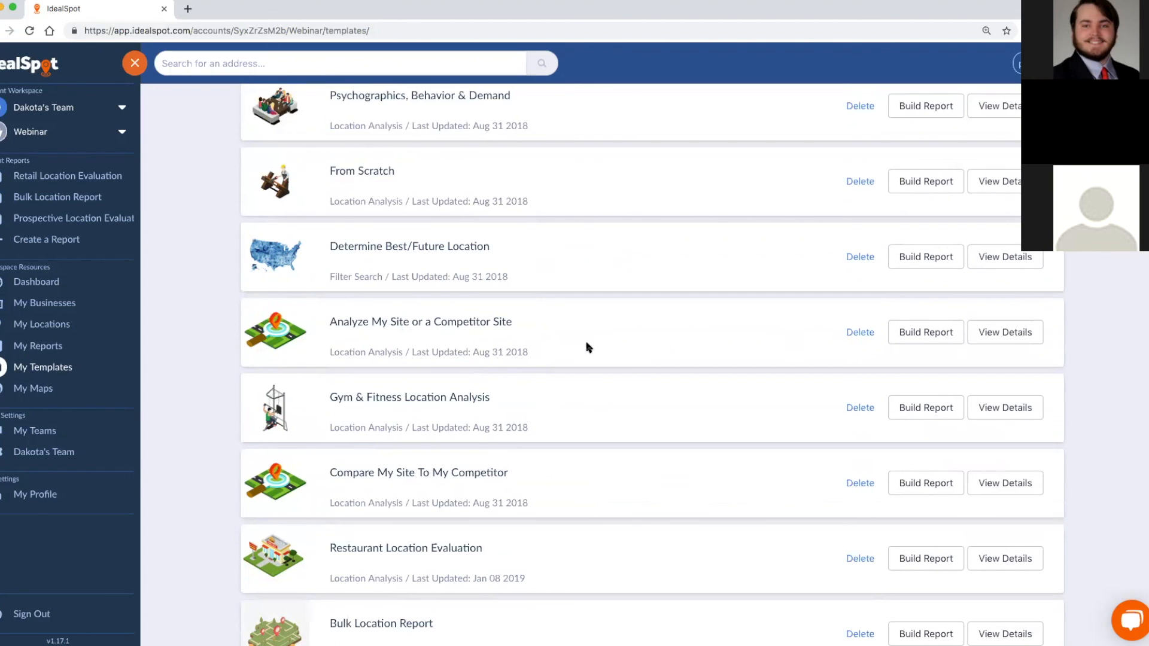
scroll(586, 346, down, 1)
scroll(587, 347, down, 3)
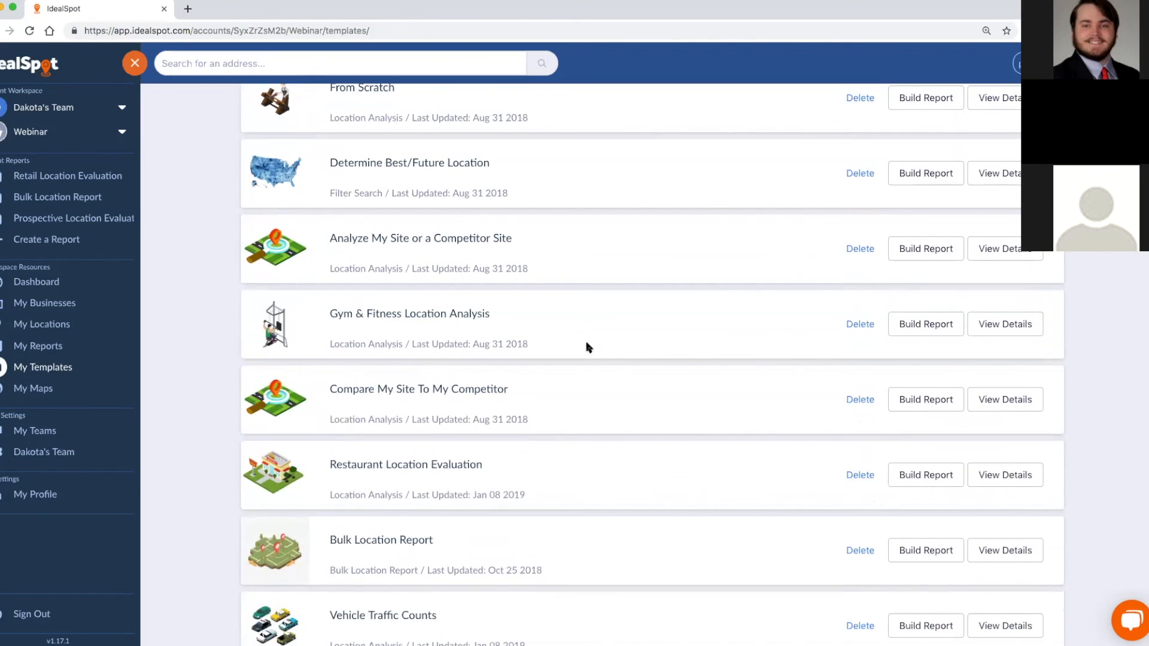
scroll(587, 347, down, 2)
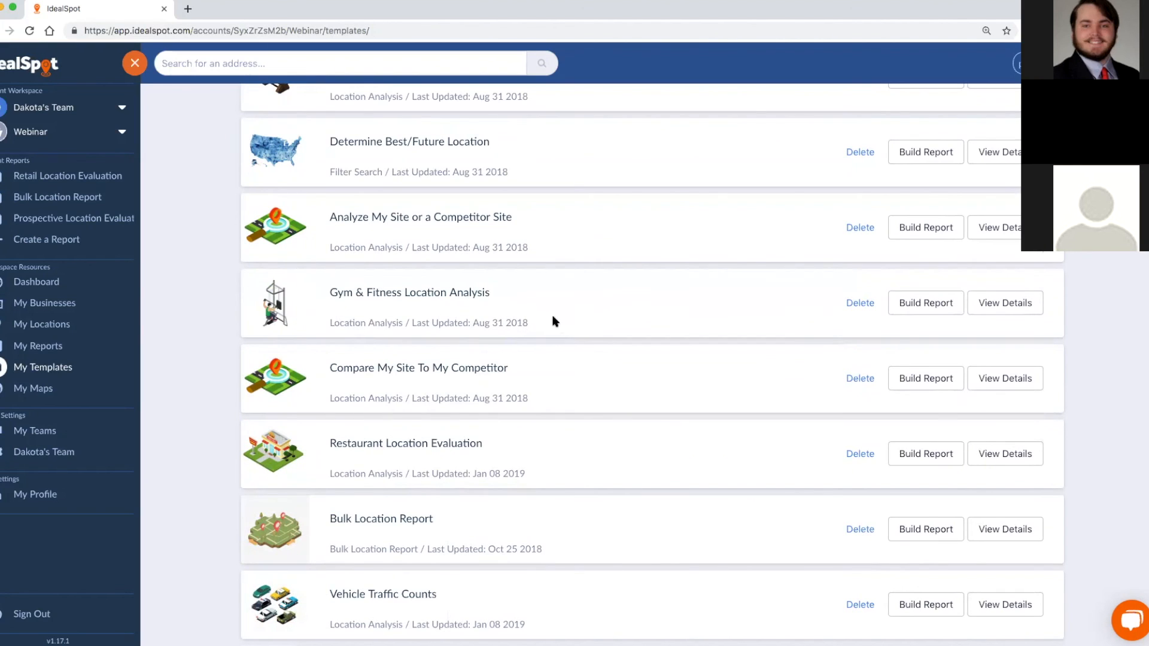
scroll(556, 321, down, 1)
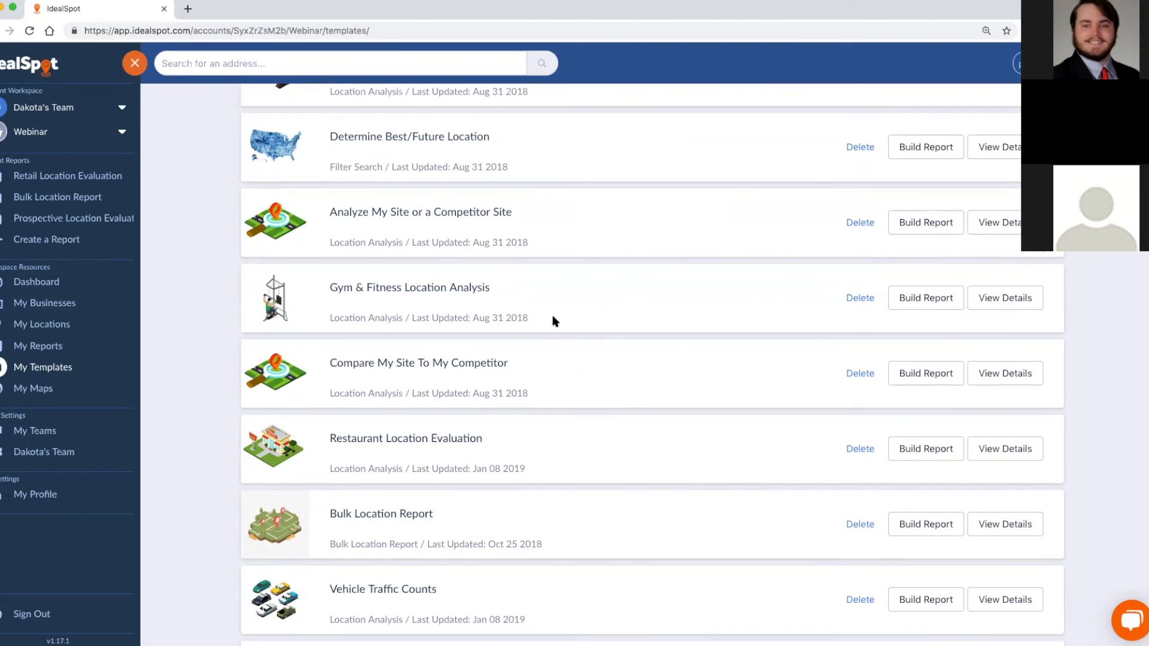
scroll(556, 321, down, 1)
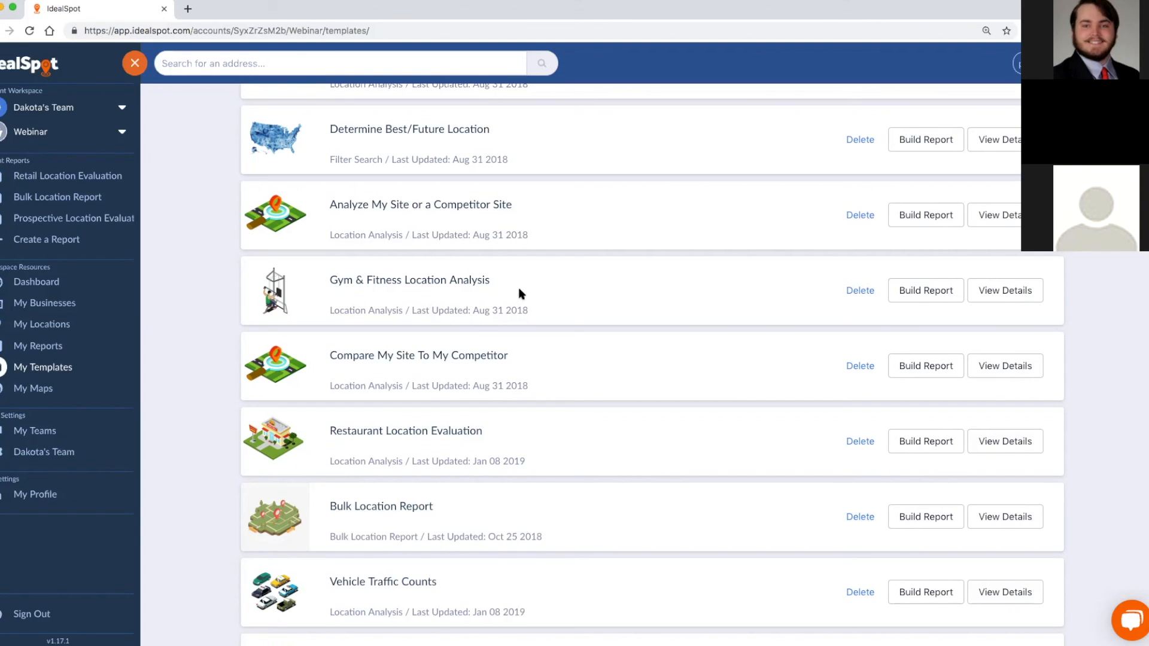
scroll(554, 313, down, 1)
scroll(575, 341, down, 1)
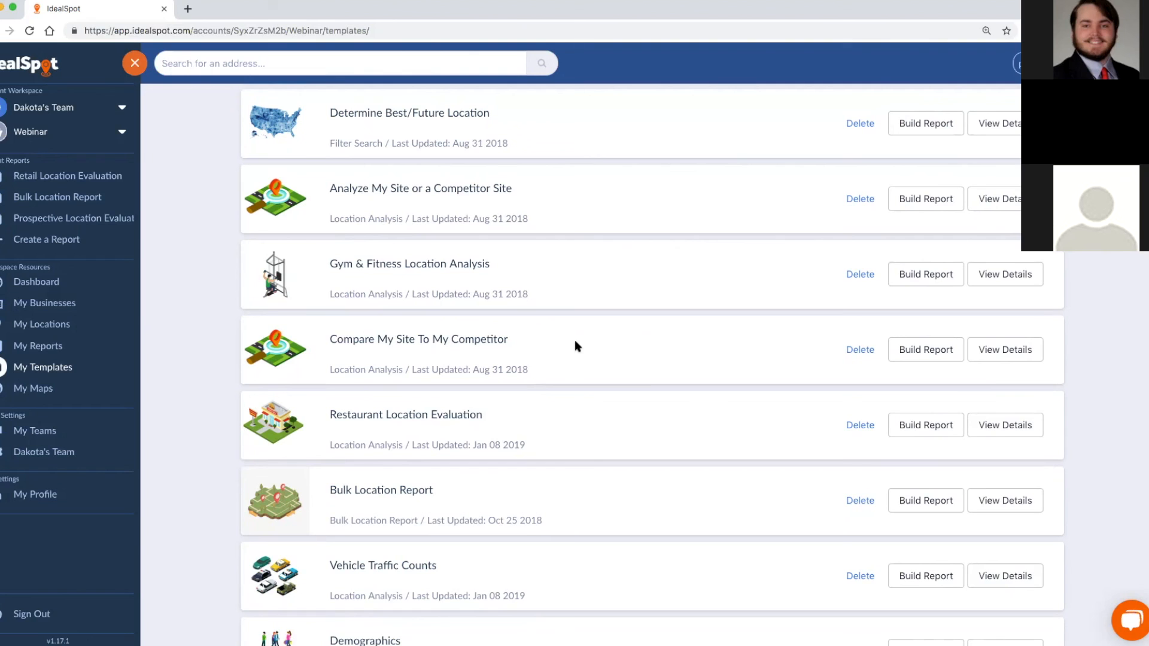
scroll(575, 340, down, 3)
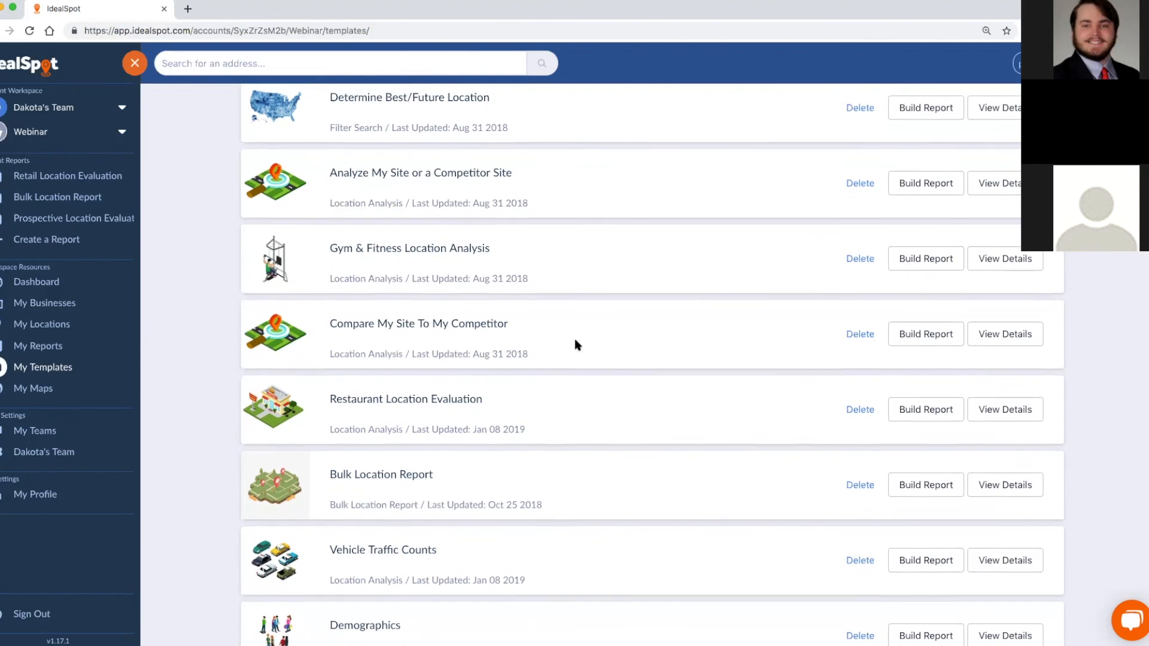
scroll(574, 340, down, 6)
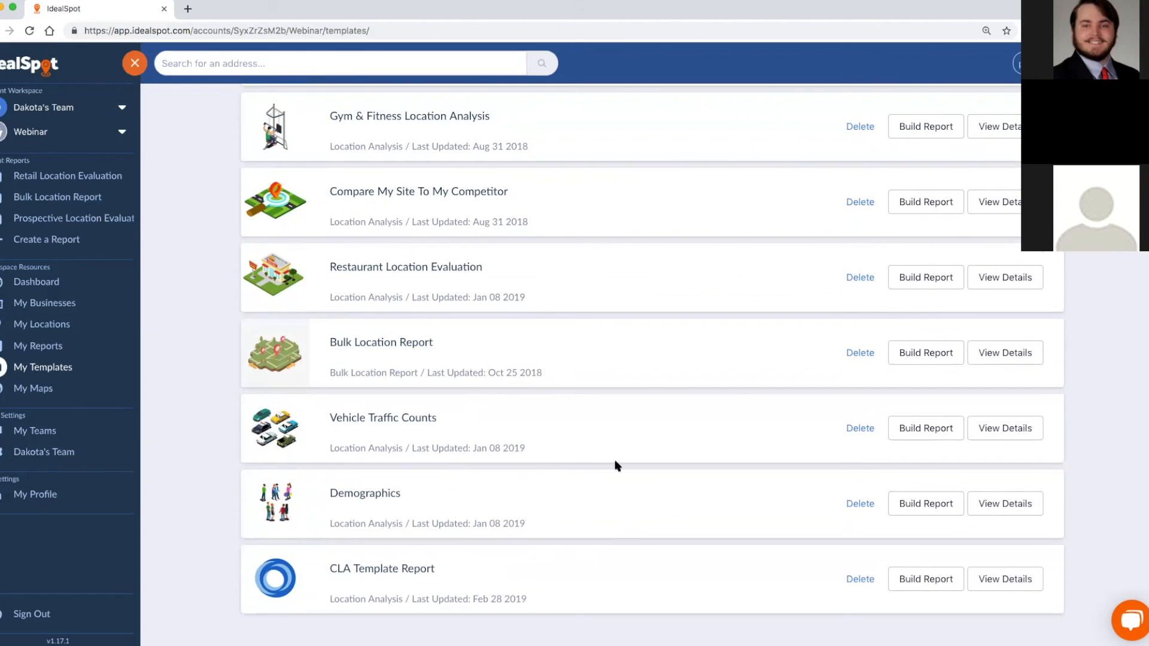
scroll(618, 470, up, 4)
scroll(619, 473, up, 4)
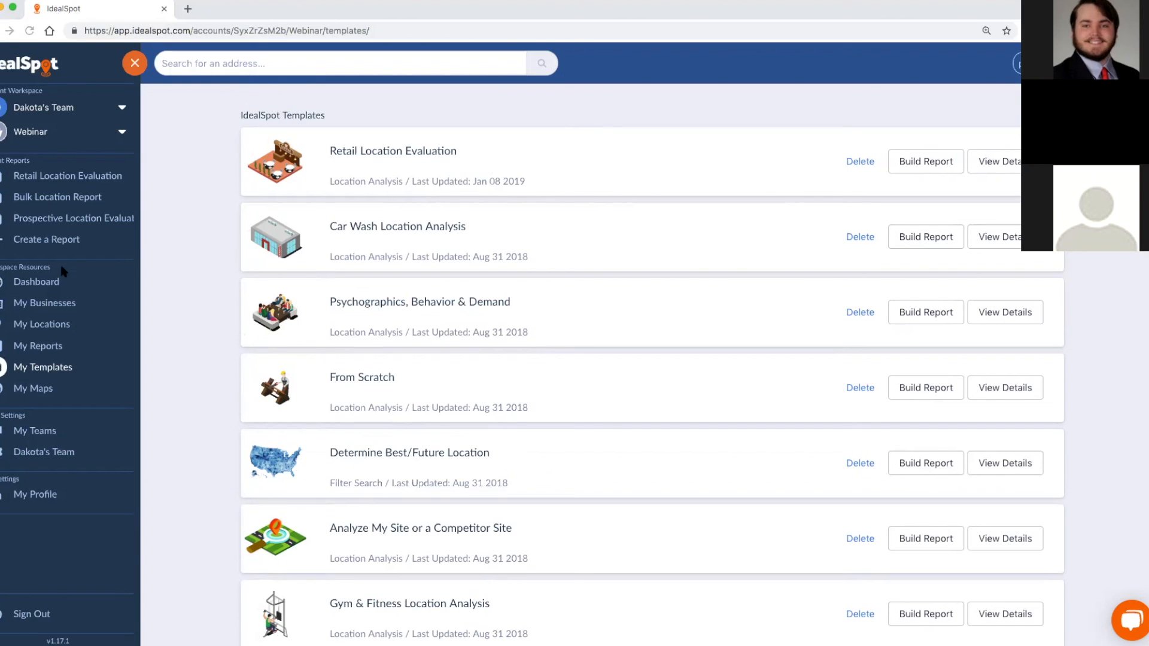
Return from the templates to the dashboard and show its Top Products.
click(31, 284)
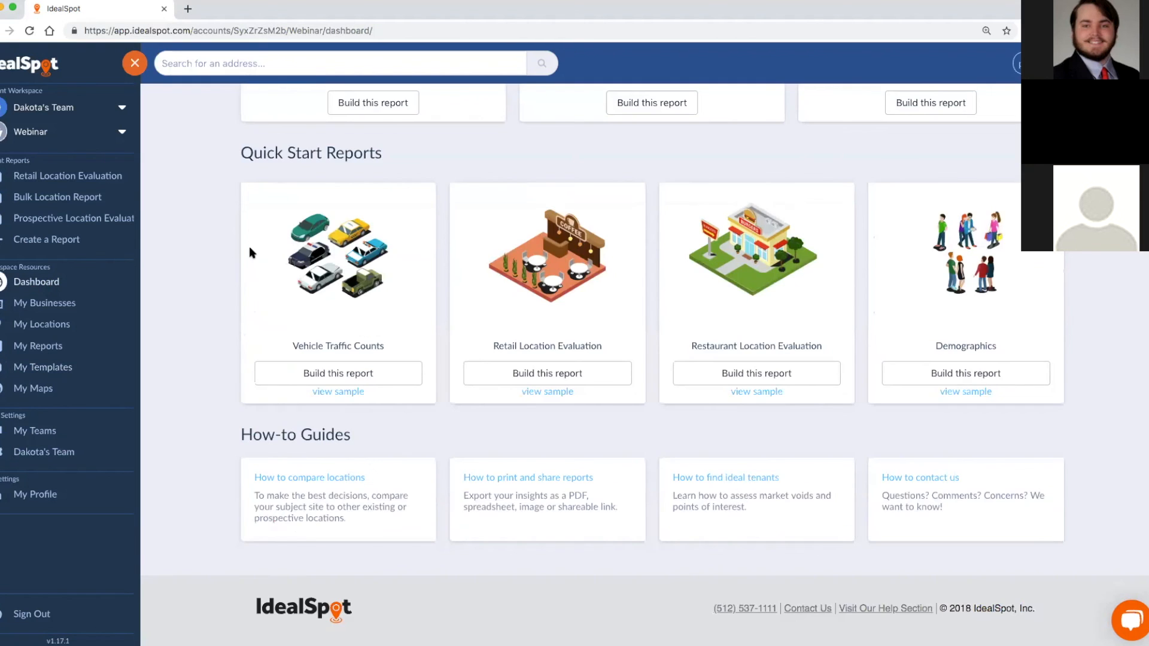
scroll(239, 256, up, 5)
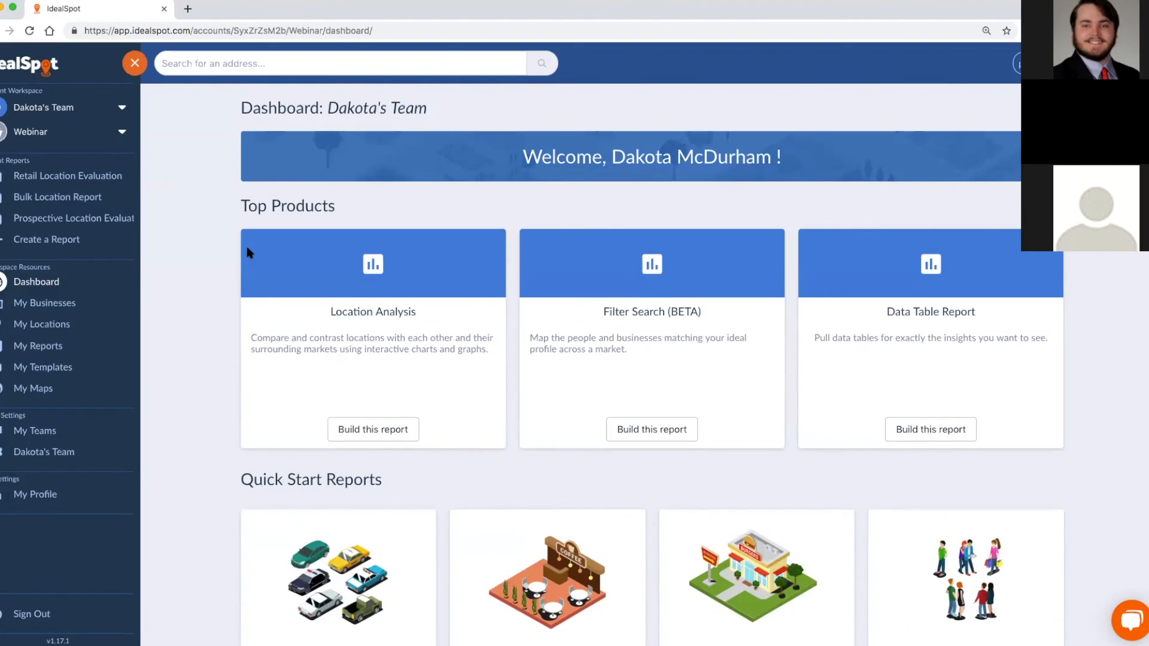